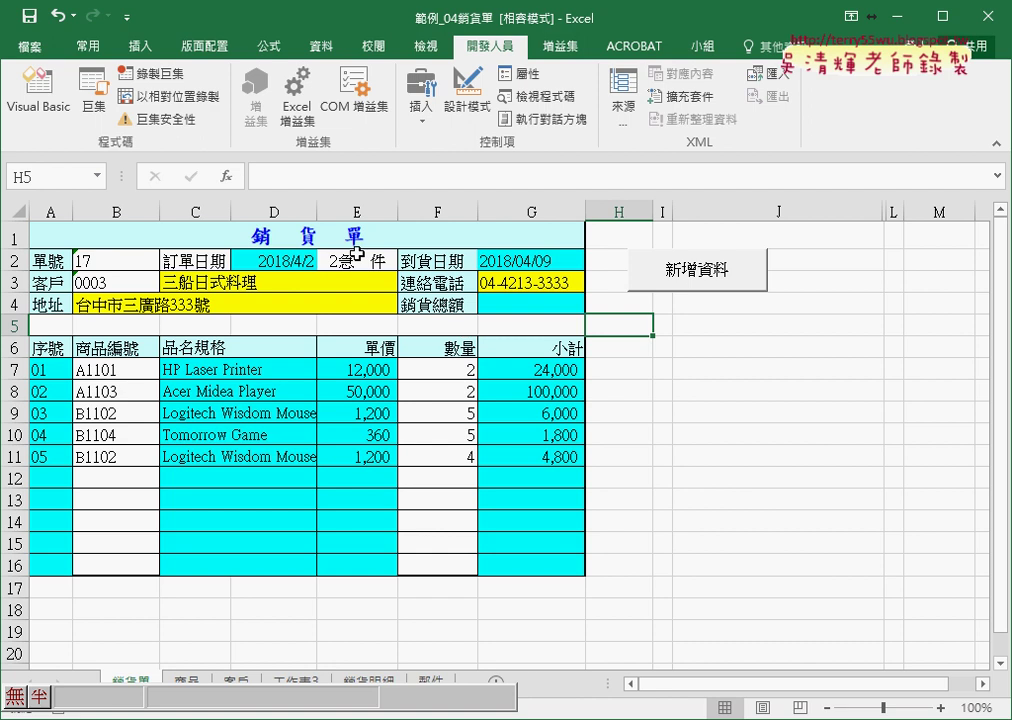
# Set E2's shipping type to 3普通件 and check G2's WORKDAY delivery date of 2018/04/12.
pyautogui.click(406, 260)
pyautogui.click(370, 280)
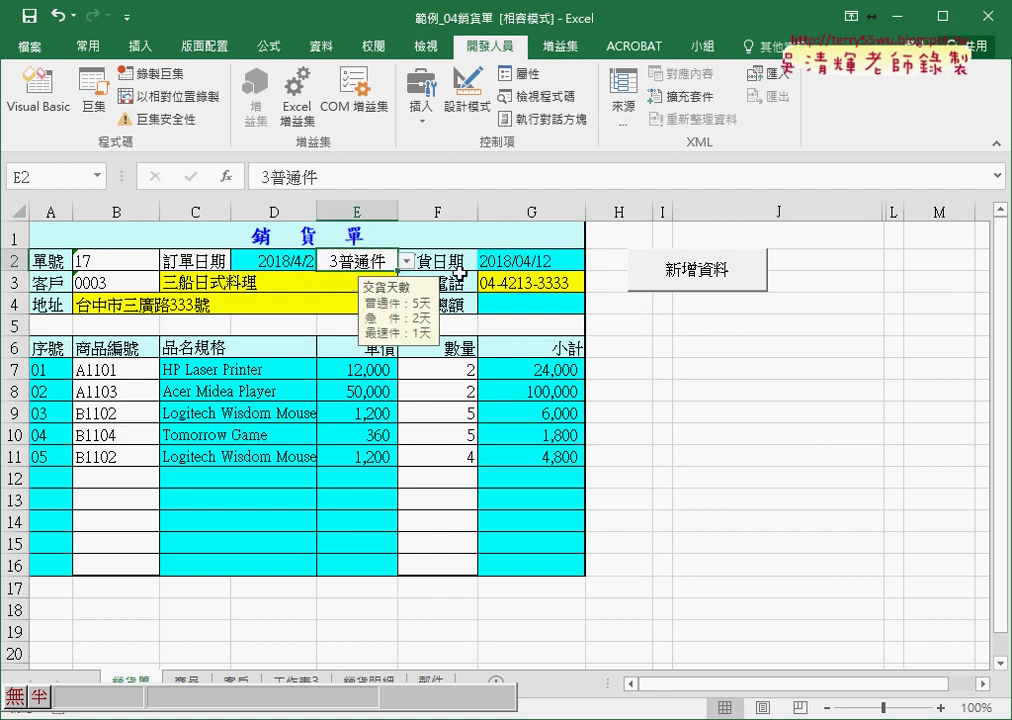
pyautogui.click(505, 260)
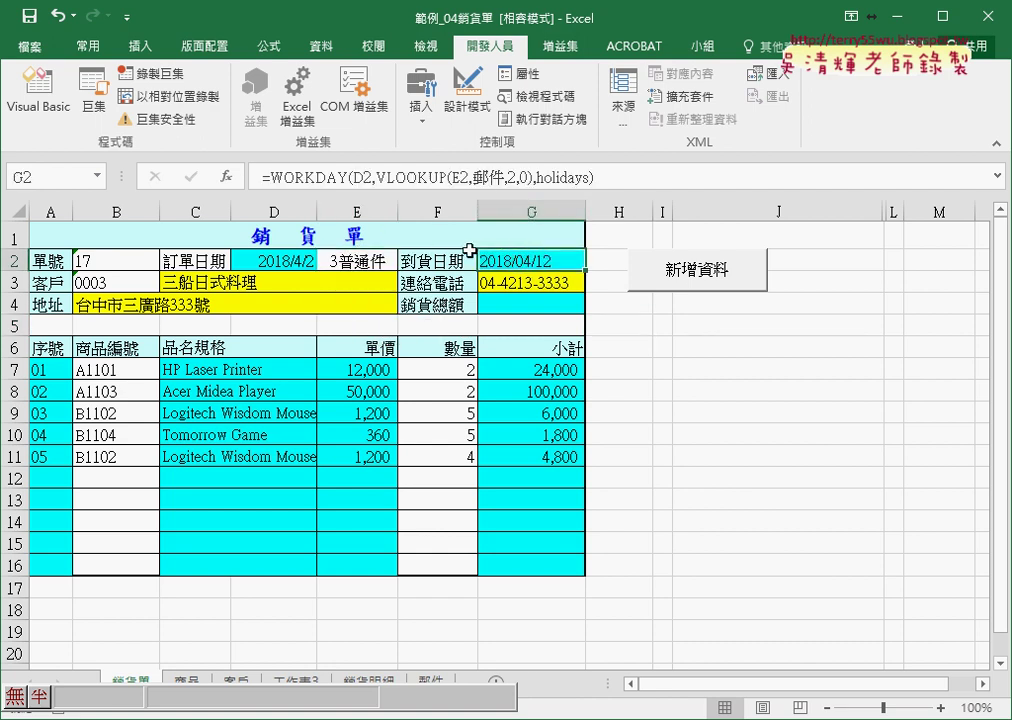
pyautogui.click(354, 264)
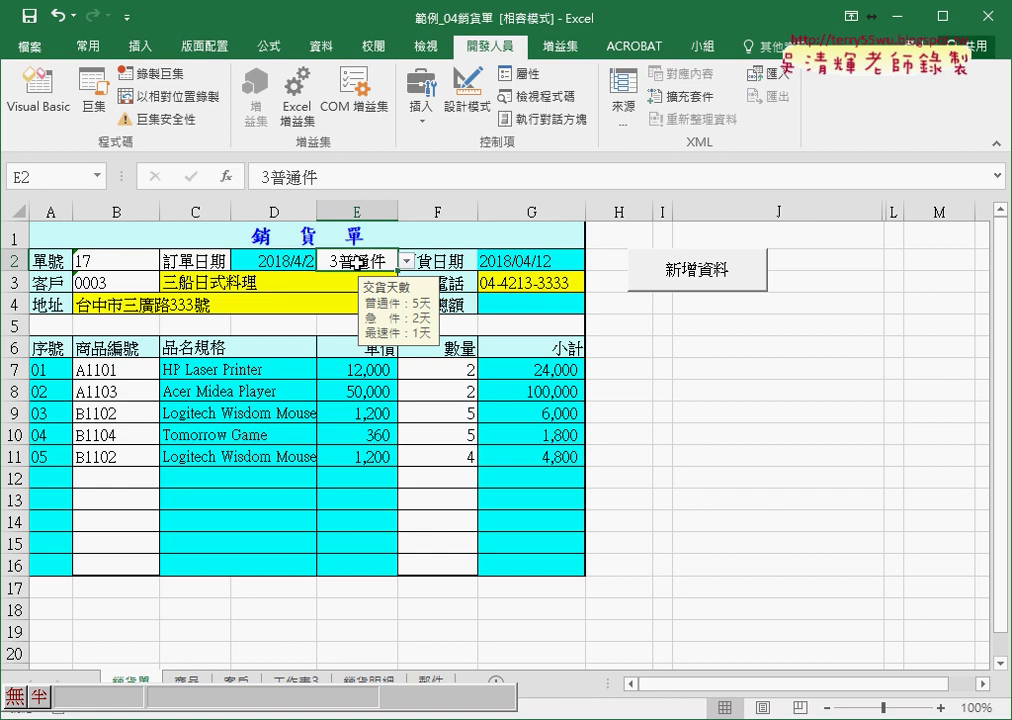
# Open the Visual Basic editor on the code of Sheet1 (銷貨單).
pyautogui.click(45, 100)
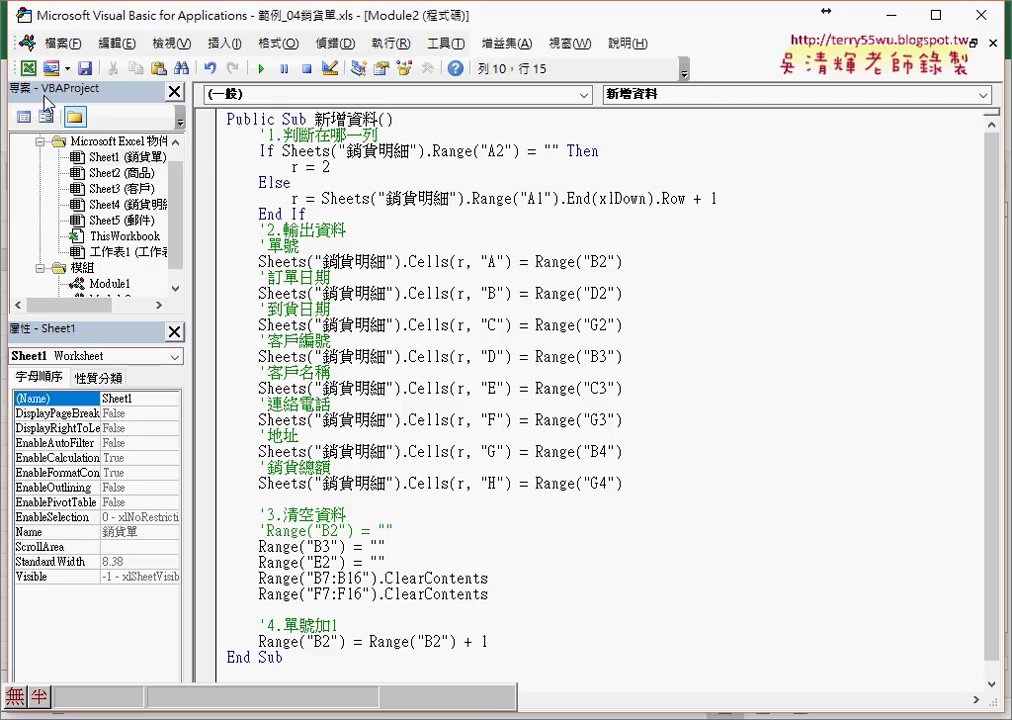
pyautogui.moveTo(179, 259); pyautogui.dragTo(168, 207)
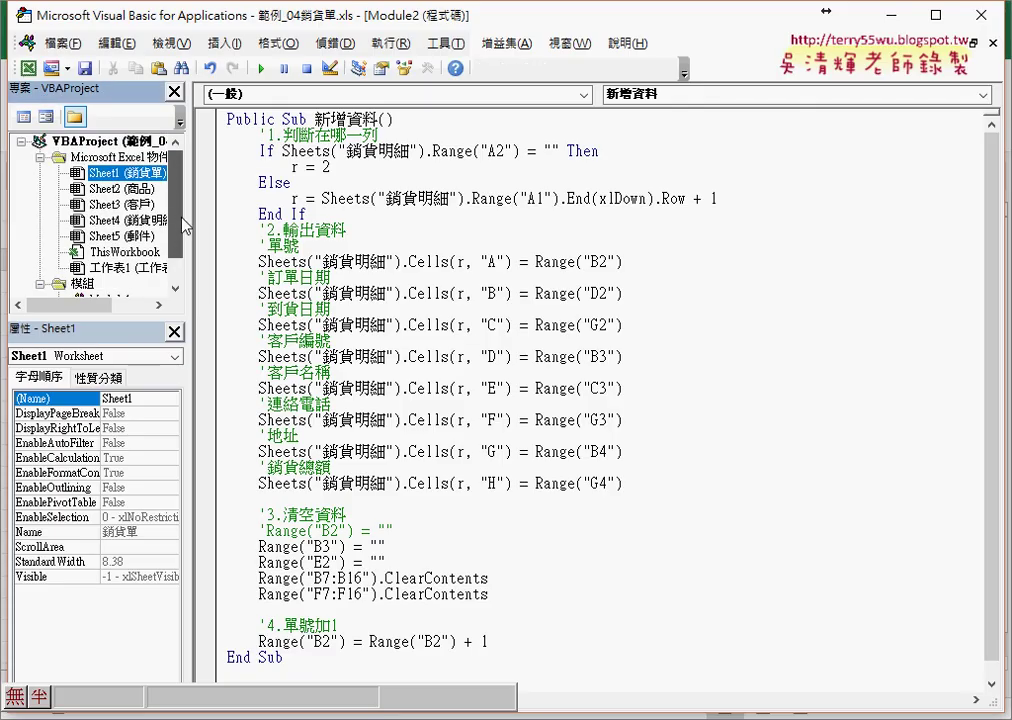
pyautogui.doubleClick(126, 172)
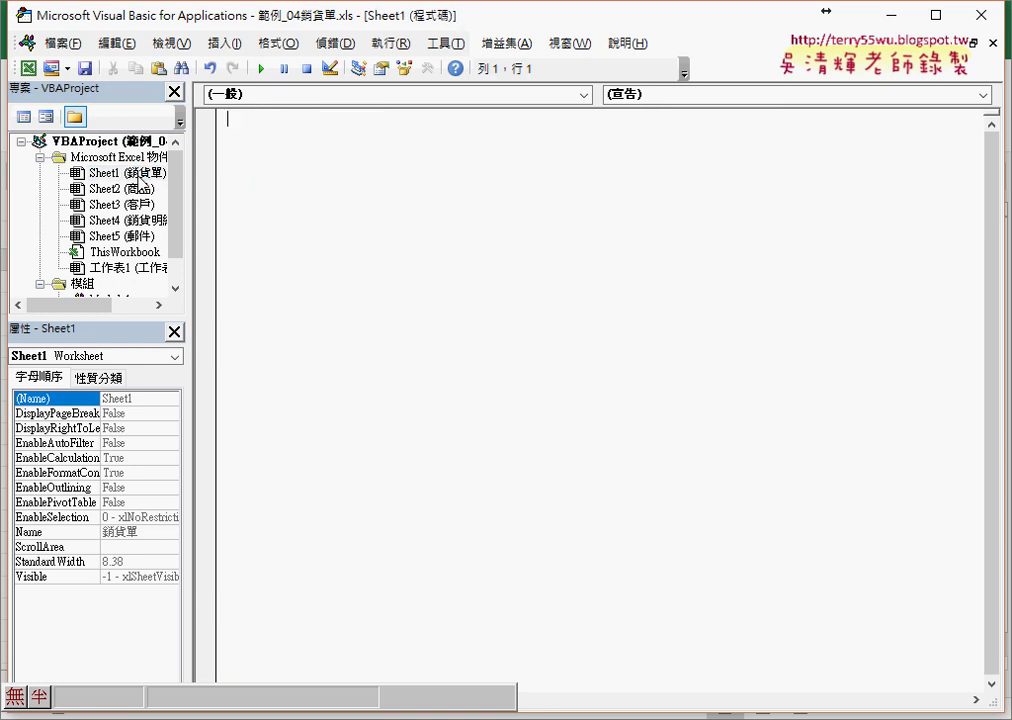
# Add a Worksheet_Change event procedure, then restore and move the editor window aside.
pyautogui.click(278, 95)
pyautogui.click(278, 122)
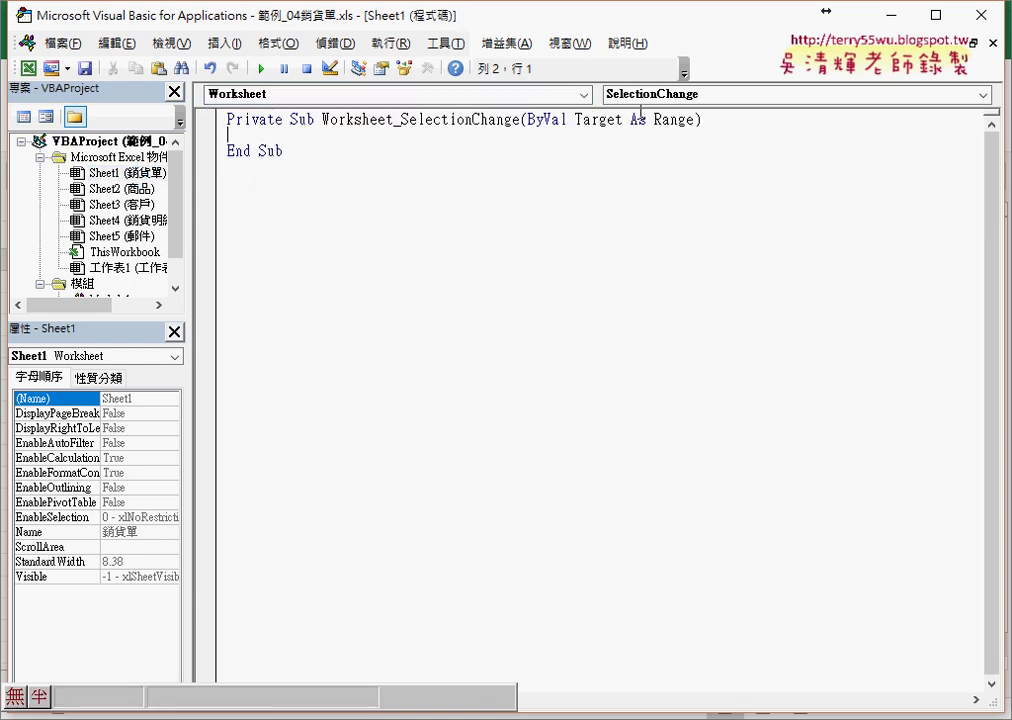
pyautogui.click(668, 95)
pyautogui.click(640, 161)
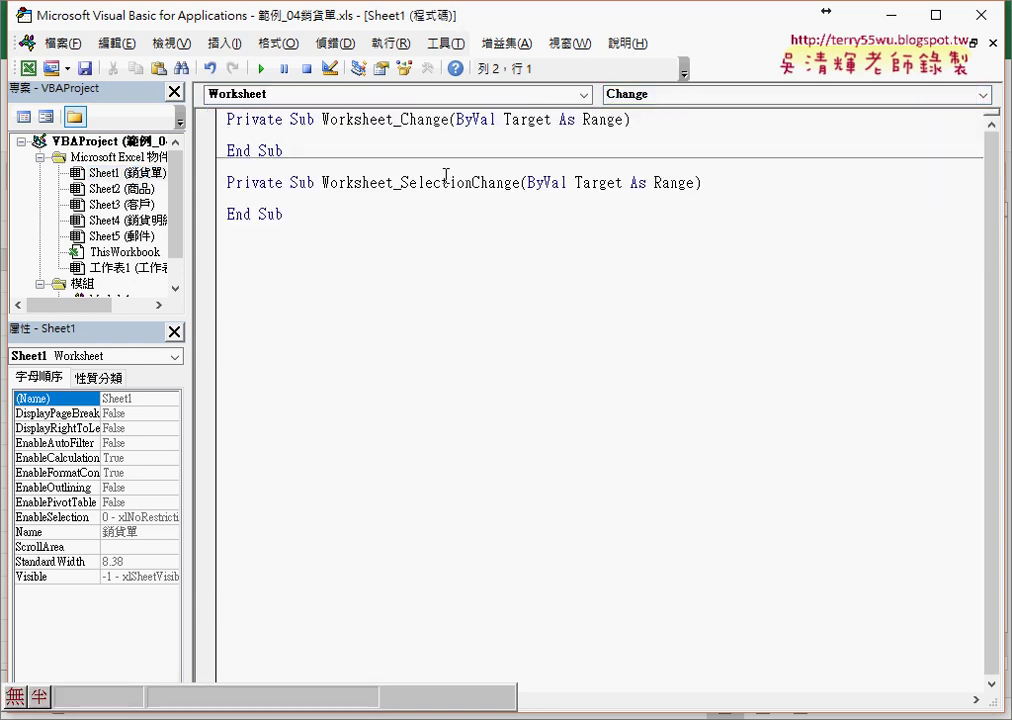
pyautogui.doubleClick(340, 20)
pyautogui.moveTo(479, 191); pyautogui.dragTo(501, 309)
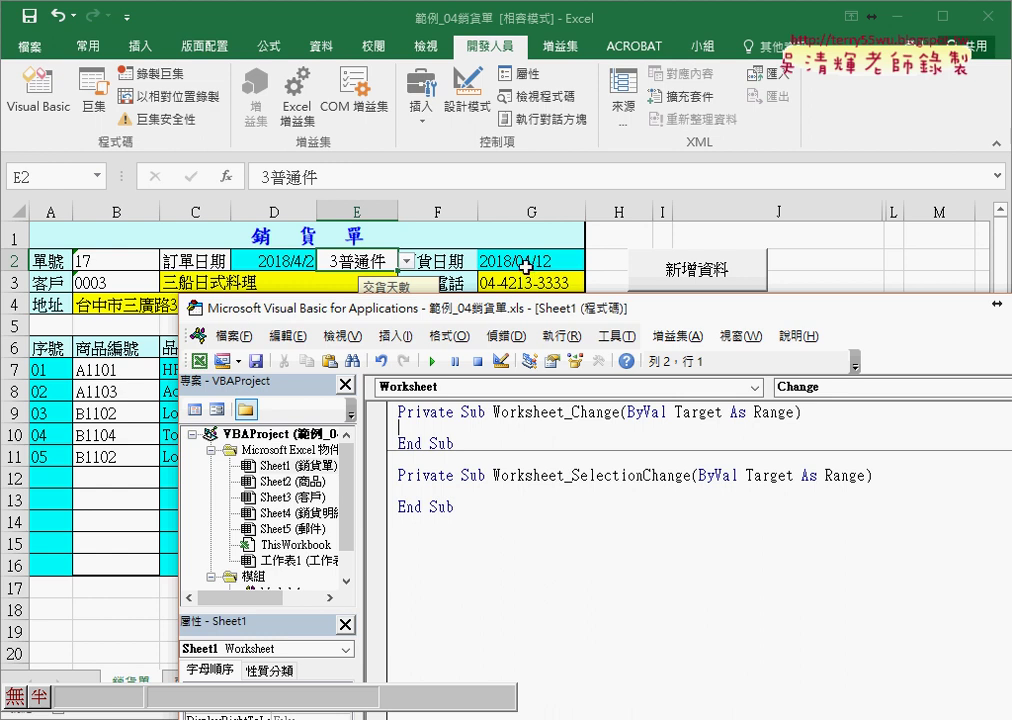
# Back in Excel, choose customer 0002 (二劉飲食文化) in B3's dropdown.
pyautogui.hotkey('alt', 'F11')
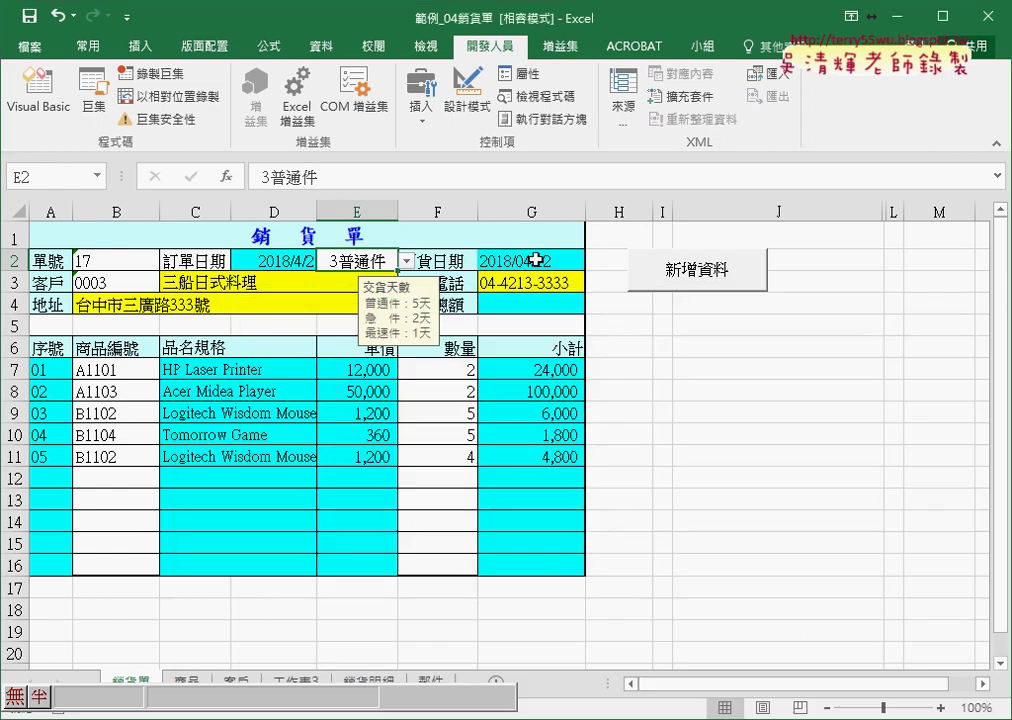
pyautogui.click(140, 283)
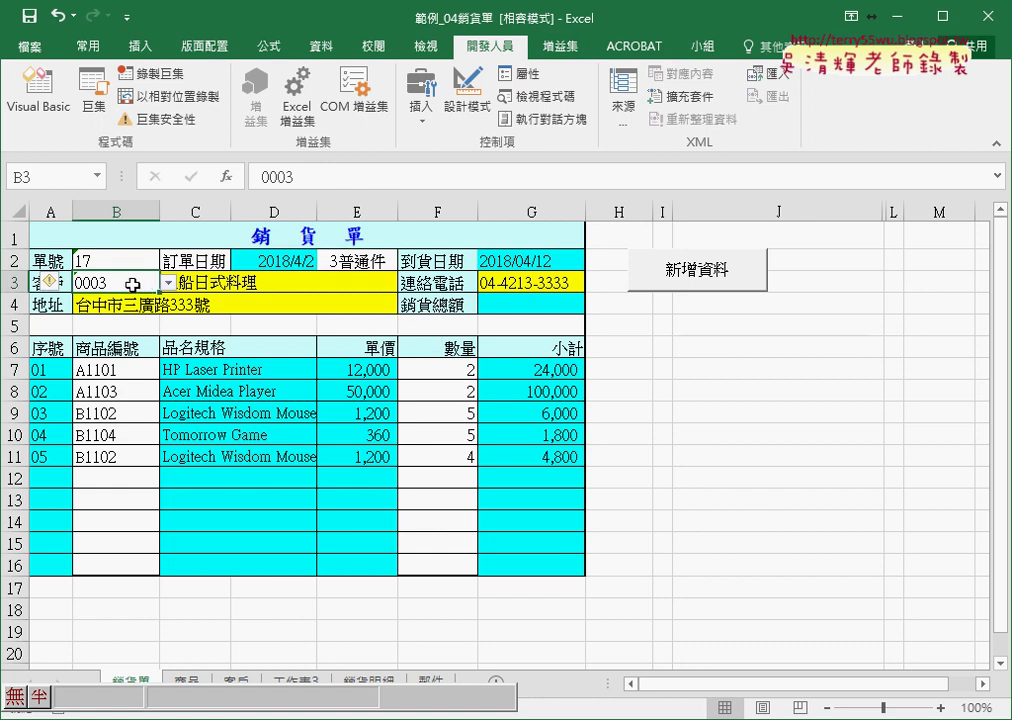
pyautogui.click(168, 283)
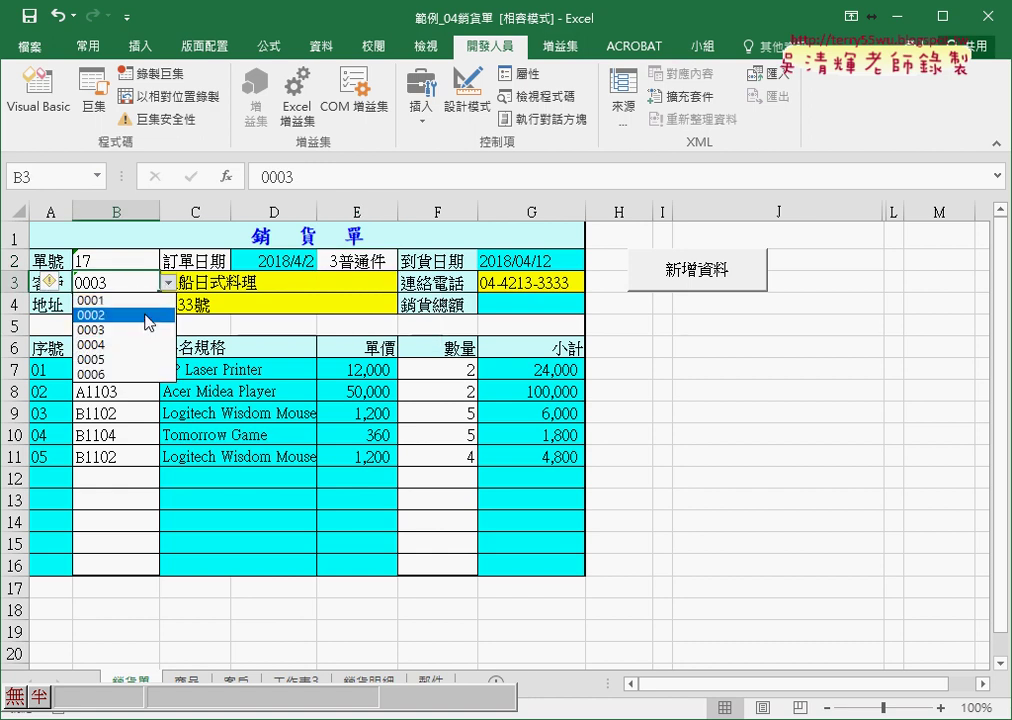
pyautogui.click(150, 315)
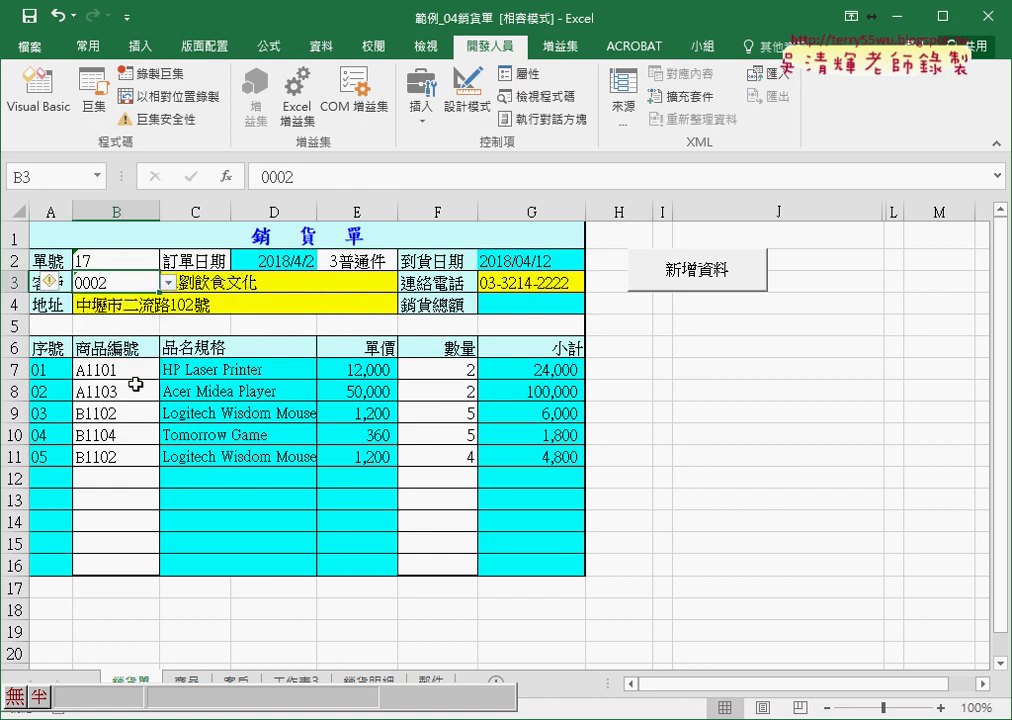
# Review the G7:G16 subtotal formulas, then select the order total cell G4.
pyautogui.click(556, 371)
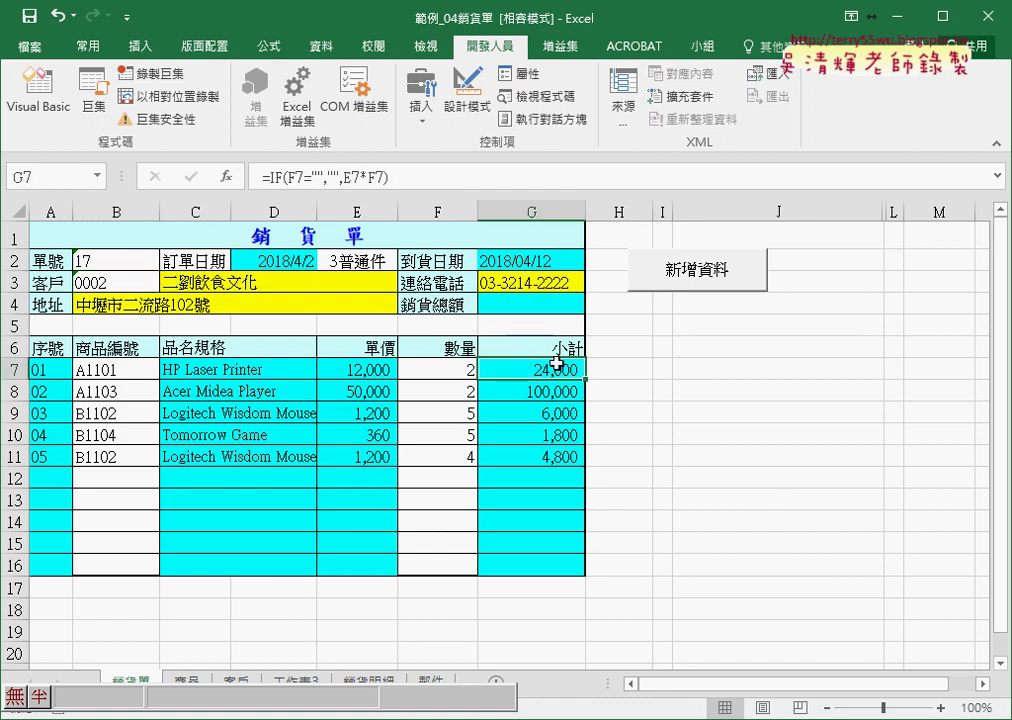
pyautogui.moveTo(556, 365); pyautogui.dragTo(556, 566)
pyautogui.click(516, 302)
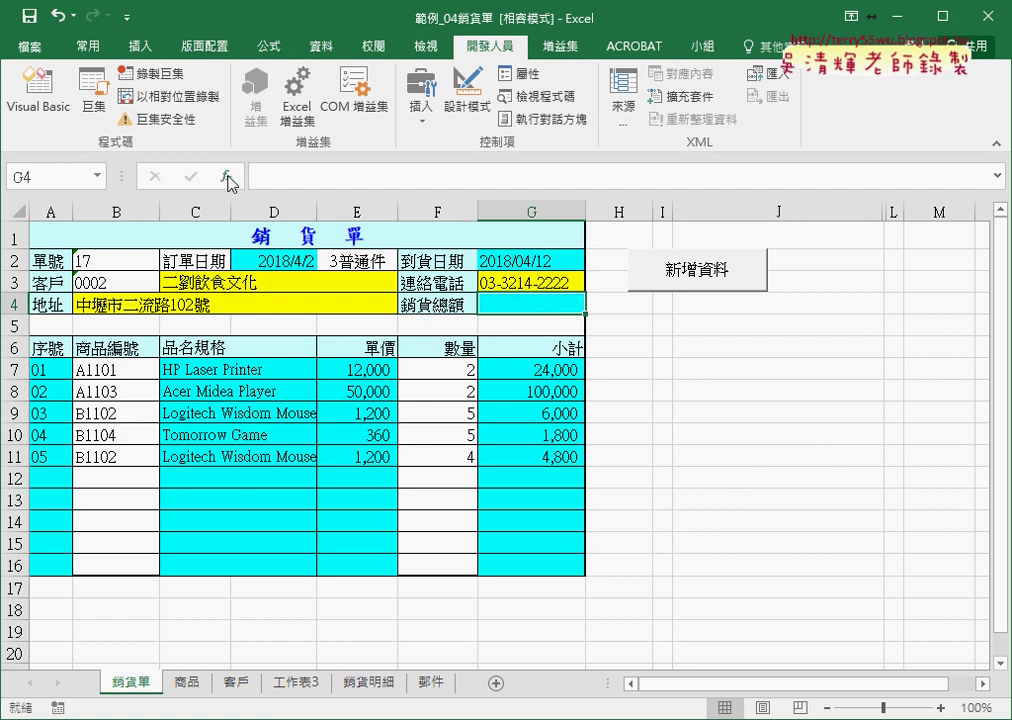
# Enter =SUM(G7:G16) in G4 with AutoSum, giving a total of 136,600.
pyautogui.click(86, 46)
pyautogui.click(815, 80)
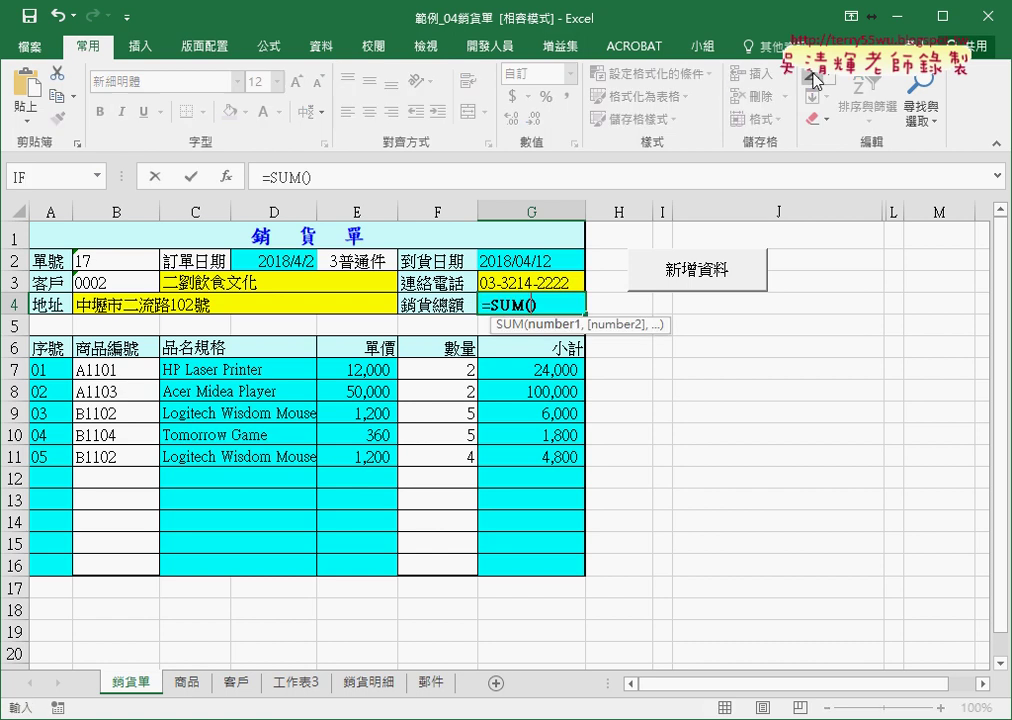
pyautogui.moveTo(565, 372); pyautogui.dragTo(553, 562)
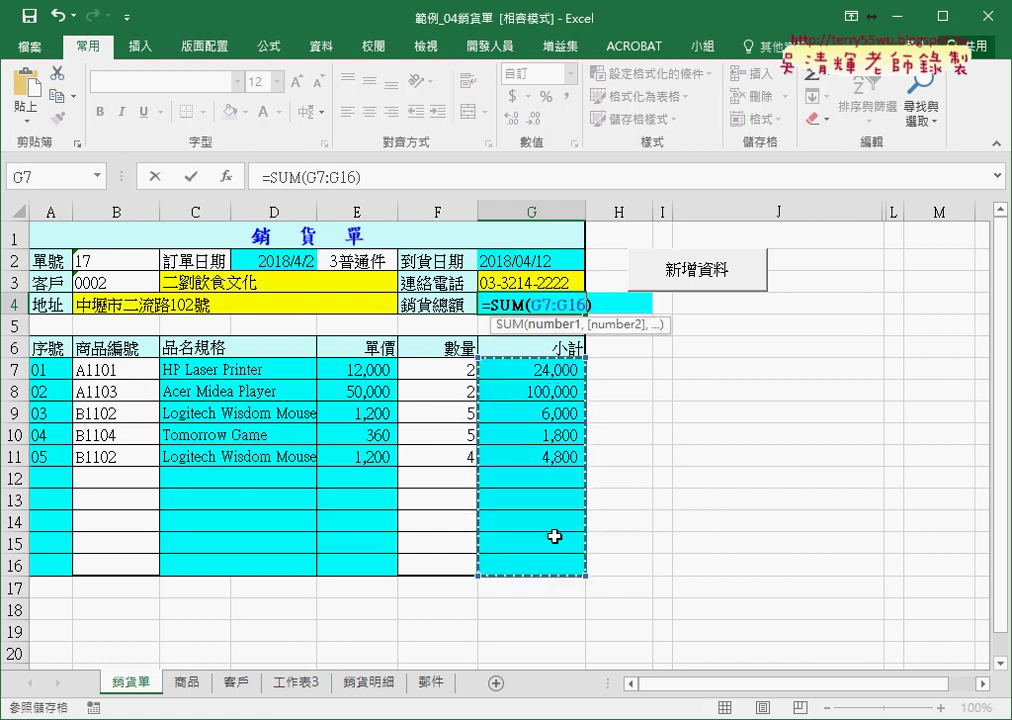
pyautogui.click(191, 177)
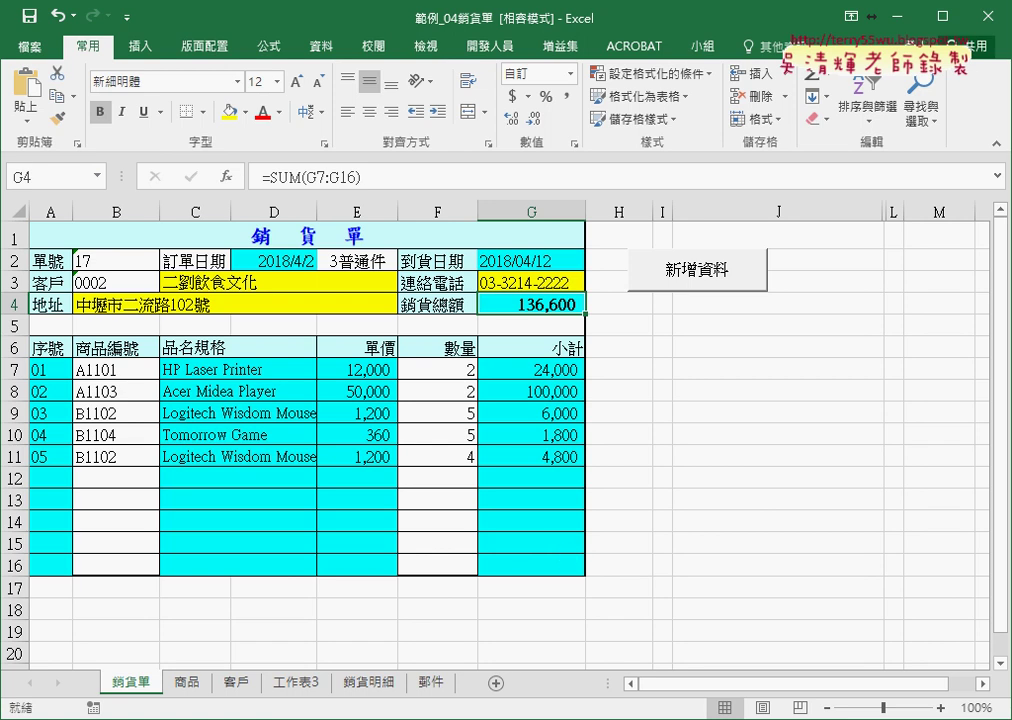
pyautogui.click(282, 667)
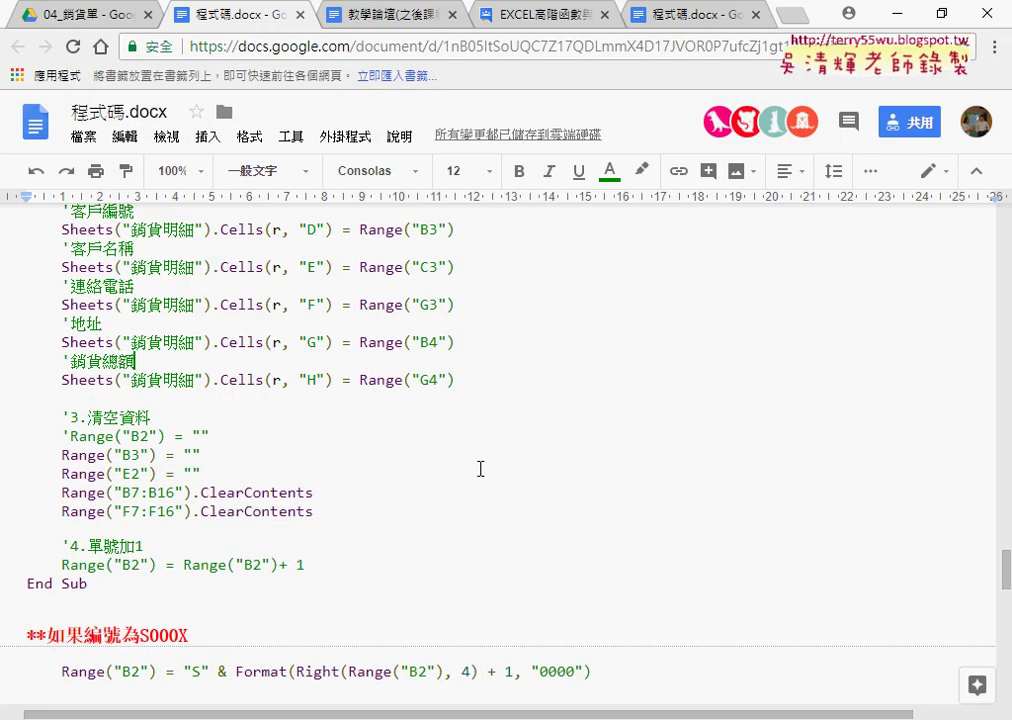
pyautogui.moveTo(1007, 560); pyautogui.dragTo(1008, 240)
pyautogui.scroll(-4, 443, 283)
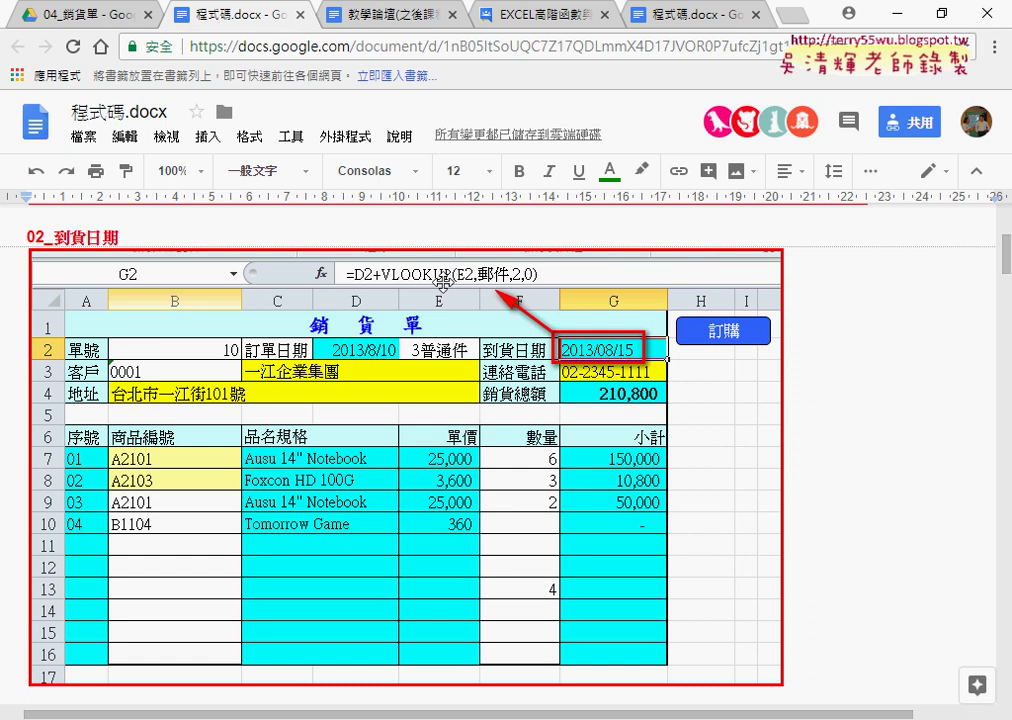
pyautogui.scroll(-2, 443, 283)
pyautogui.scroll(-7, 385, 360)
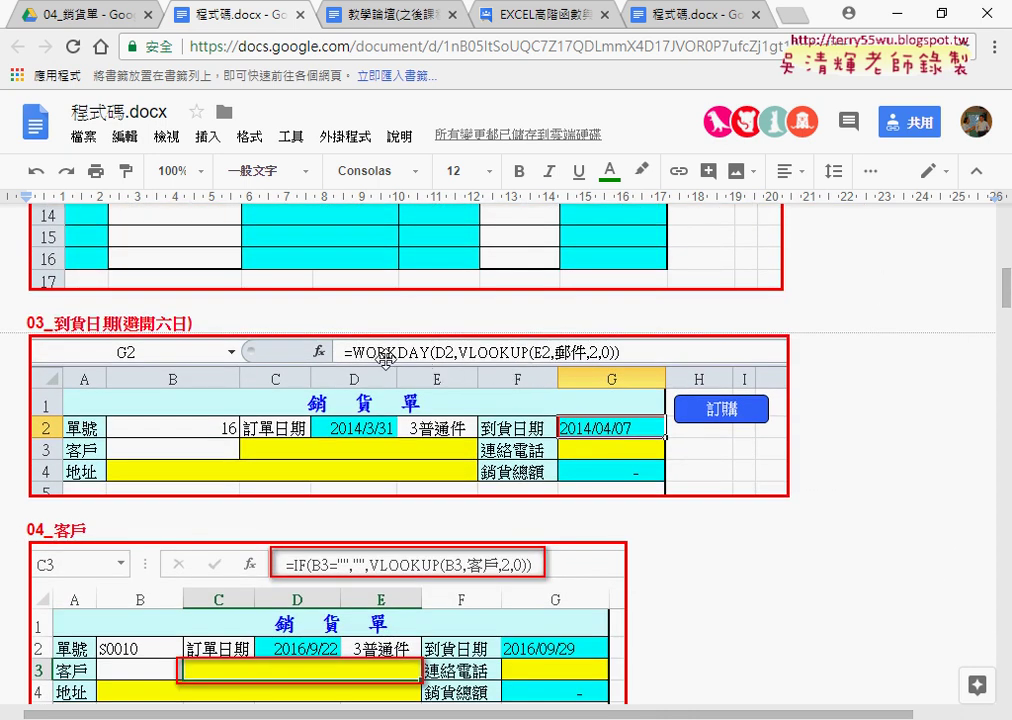
pyautogui.scroll(-5, 418, 373)
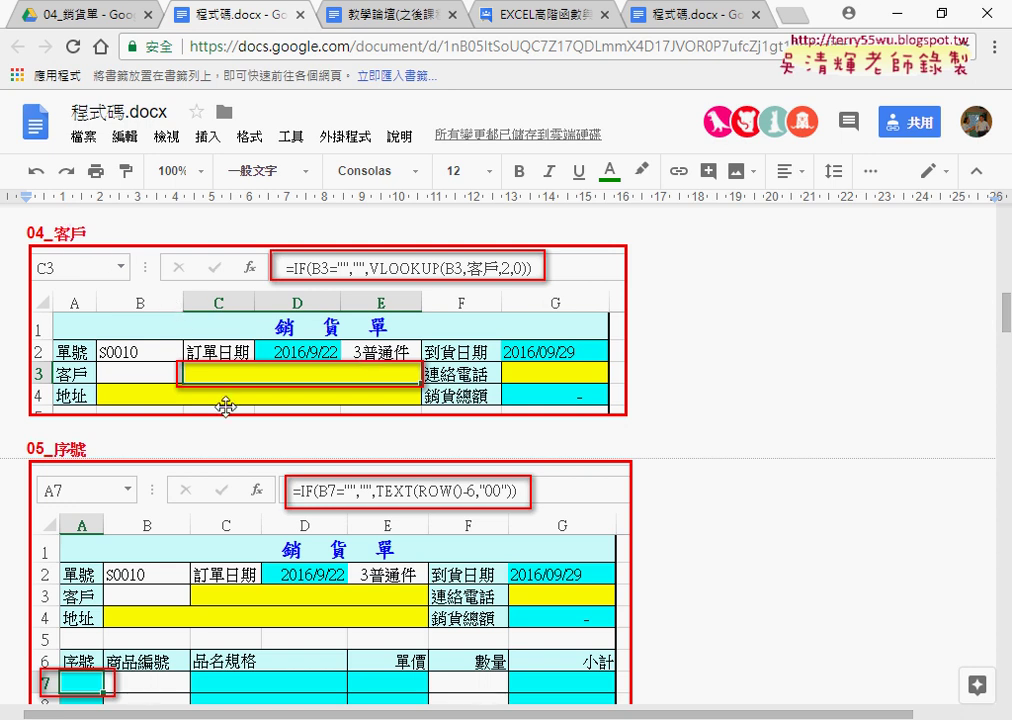
pyautogui.scroll(-1, 225, 406)
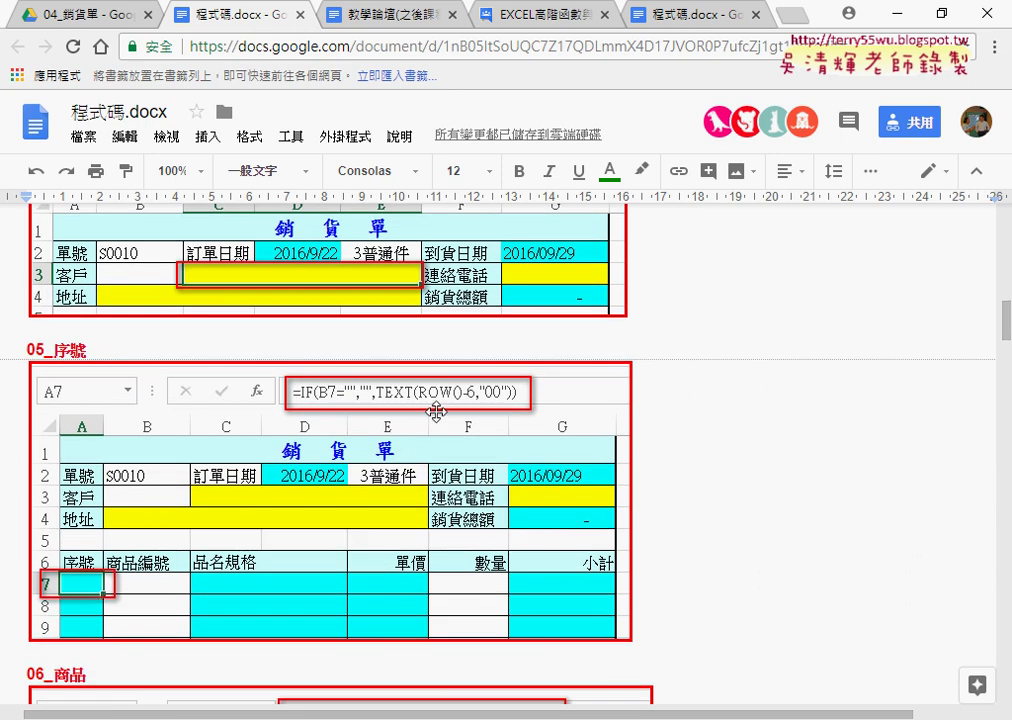
pyautogui.scroll(-1, 436, 411)
pyautogui.scroll(-3, 436, 411)
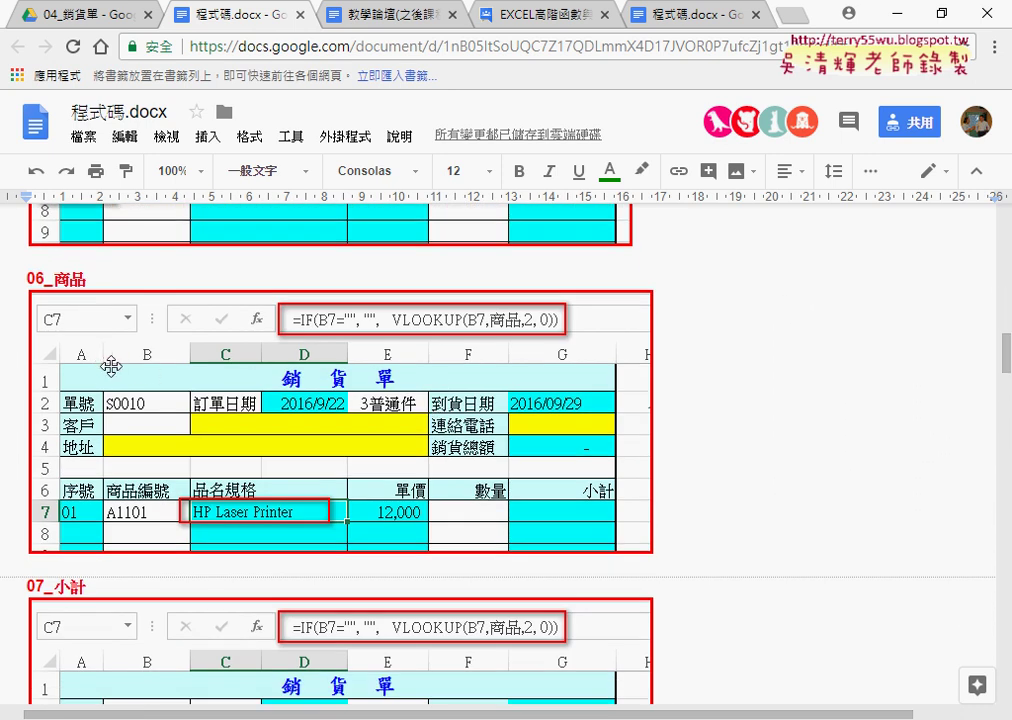
pyautogui.scroll(-2, 111, 366)
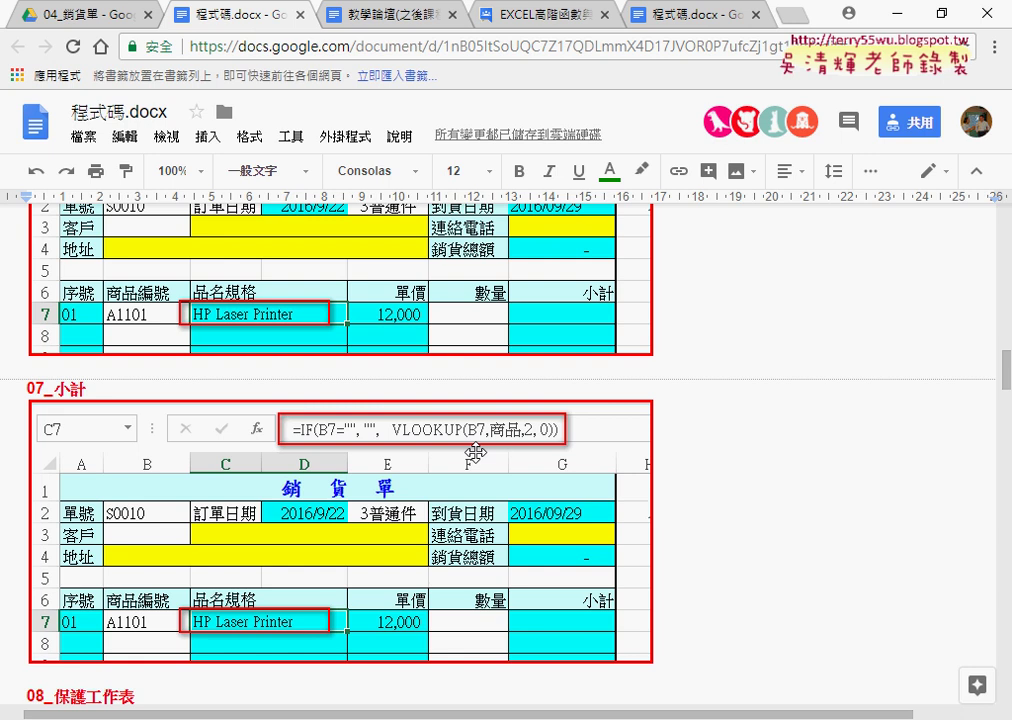
pyautogui.scroll(-2, 475, 453)
pyautogui.scroll(-3, 475, 453)
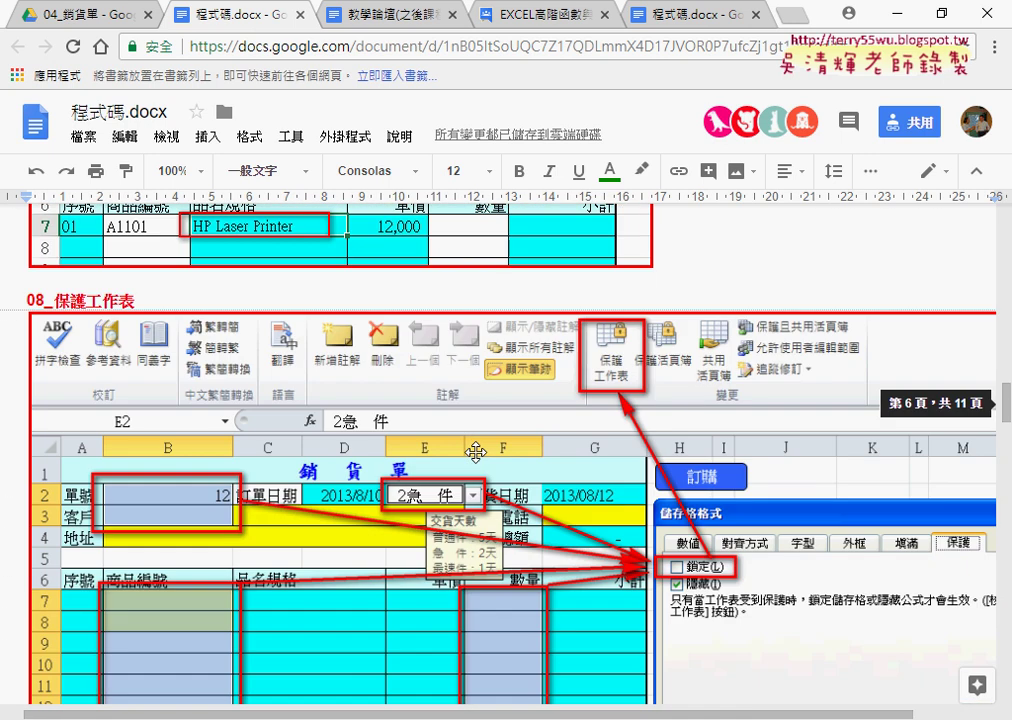
pyautogui.scroll(-1, 475, 453)
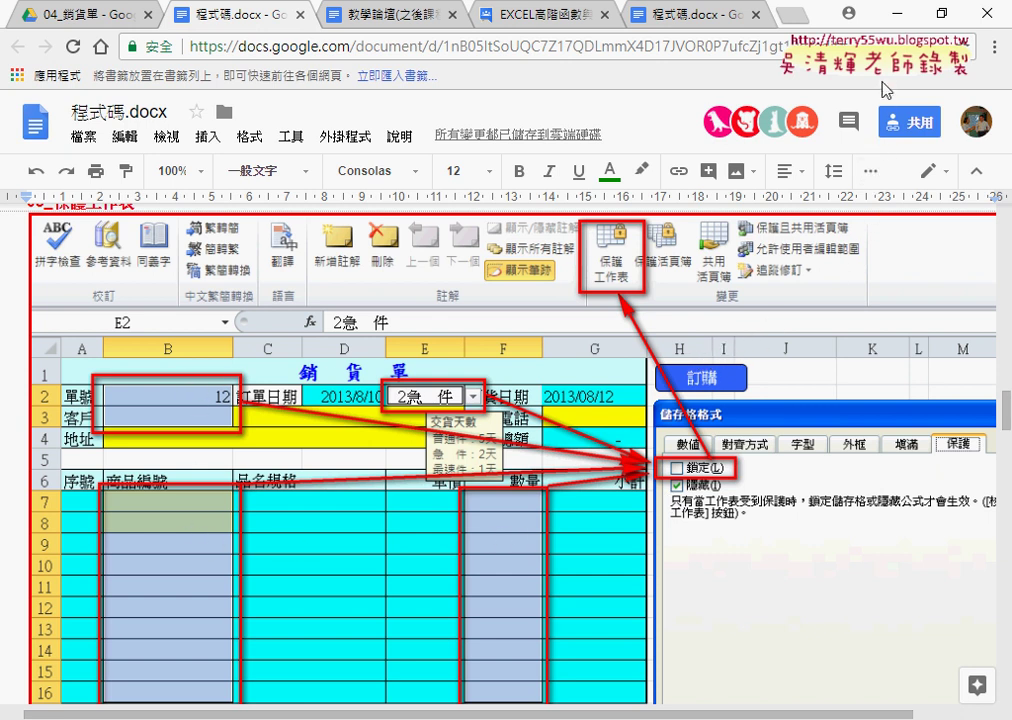
pyautogui.click(897, 13)
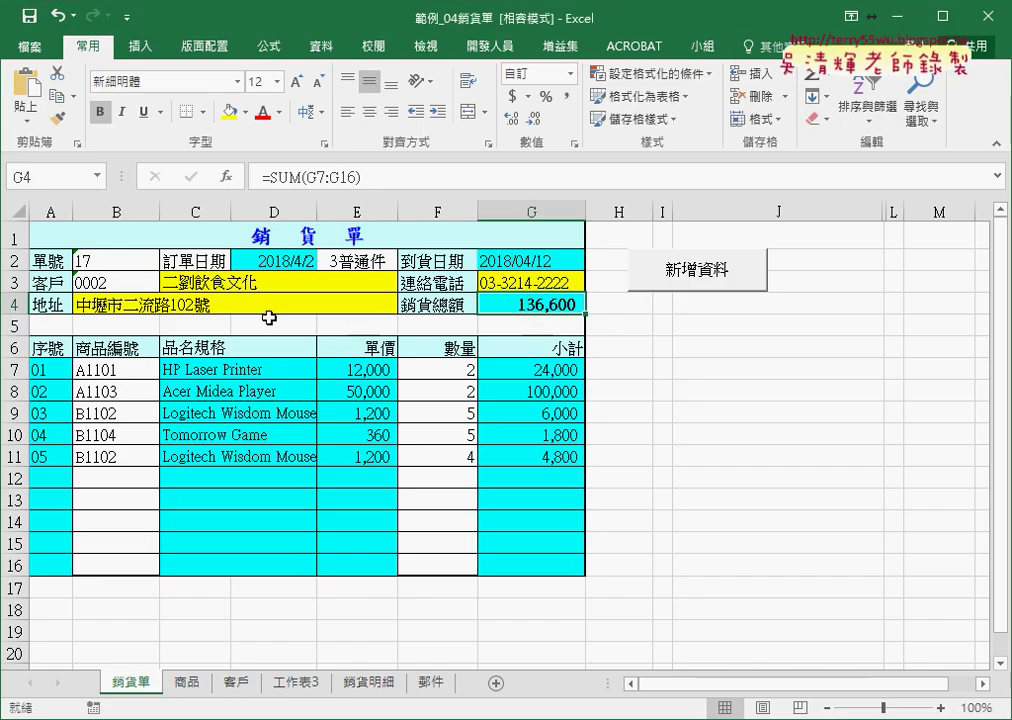
# Select the whole sheet and tick Locked and Hidden in Format Cells > Protection.
pyautogui.click(12, 209)
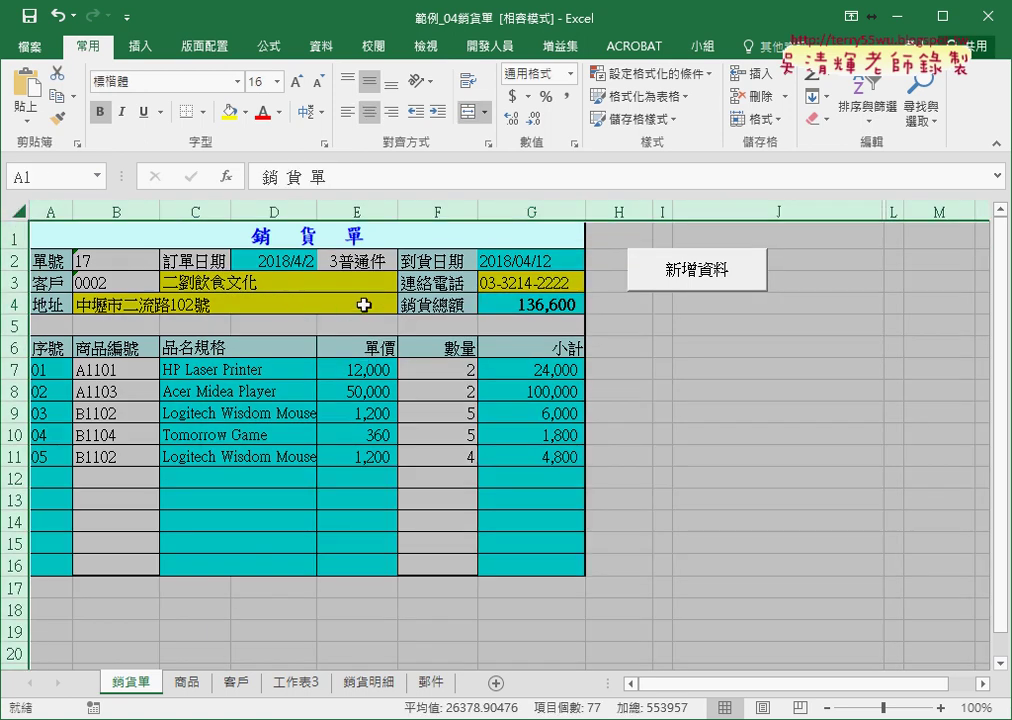
pyautogui.rightClick(684, 364)
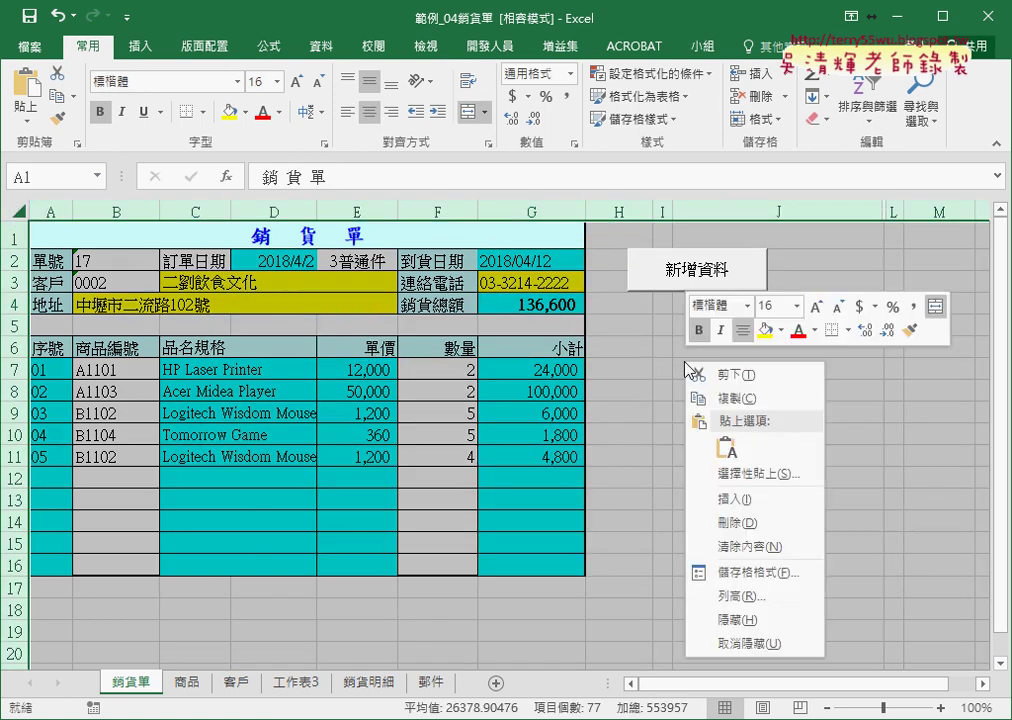
pyautogui.click(720, 574)
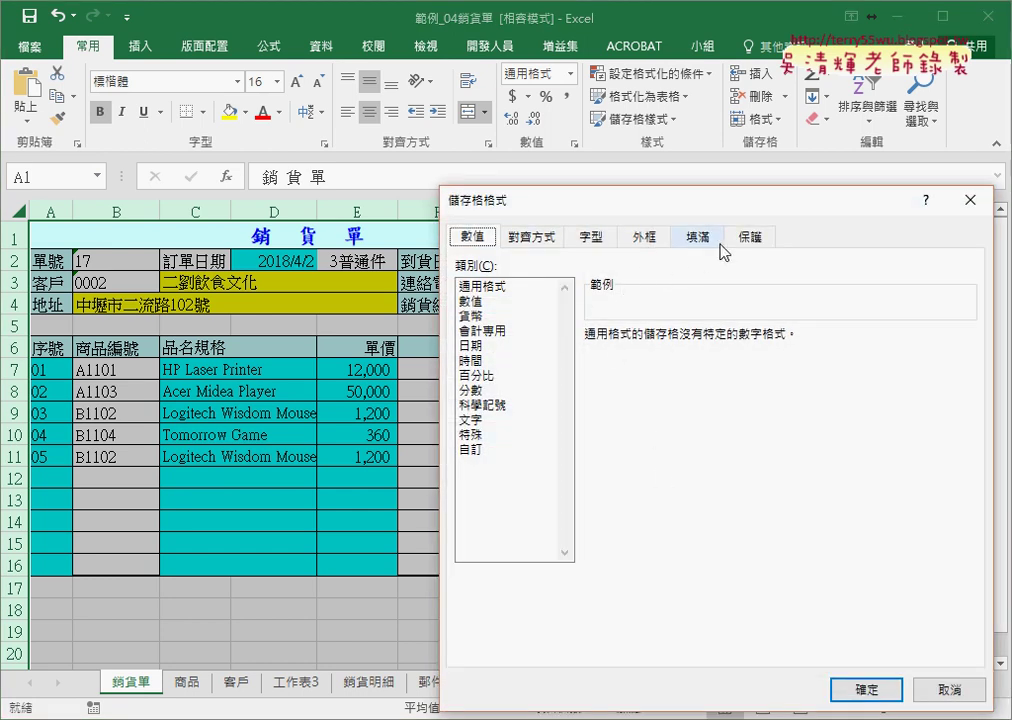
pyautogui.click(750, 237)
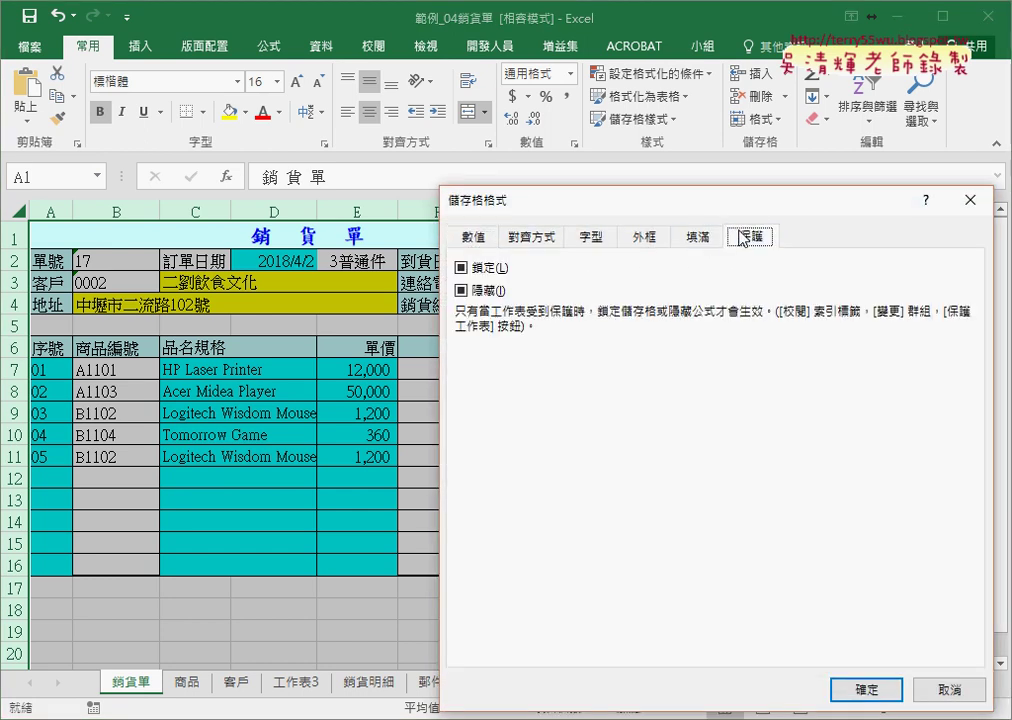
pyautogui.moveTo(718, 203); pyautogui.dragTo(641, 142)
pyautogui.click(385, 207)
pyautogui.click(386, 229)
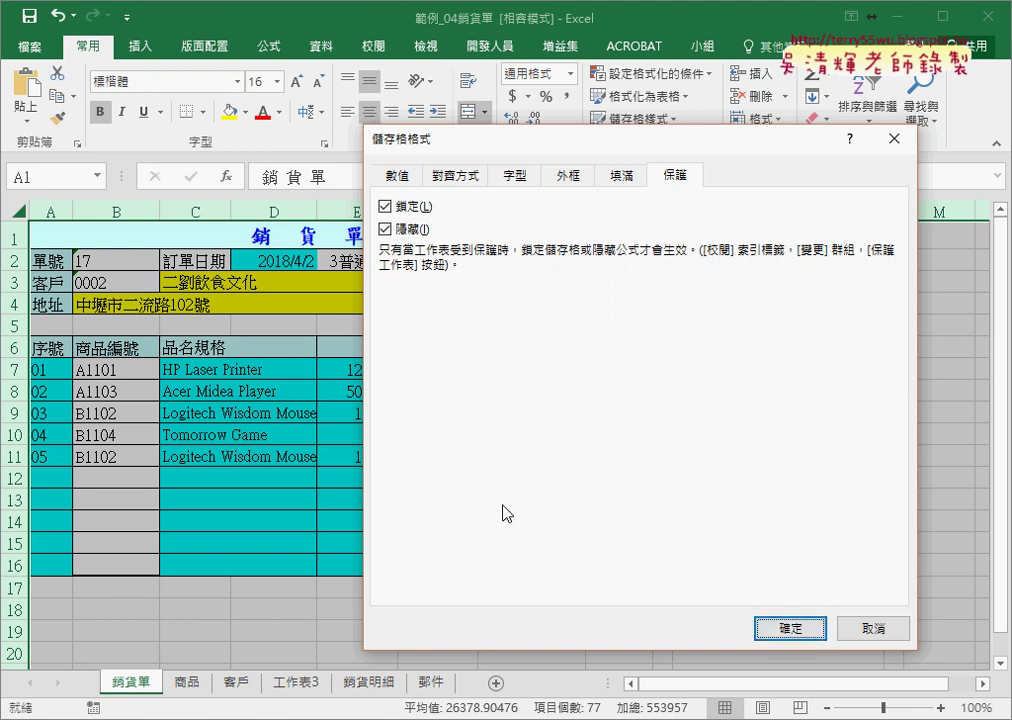
pyautogui.click(793, 630)
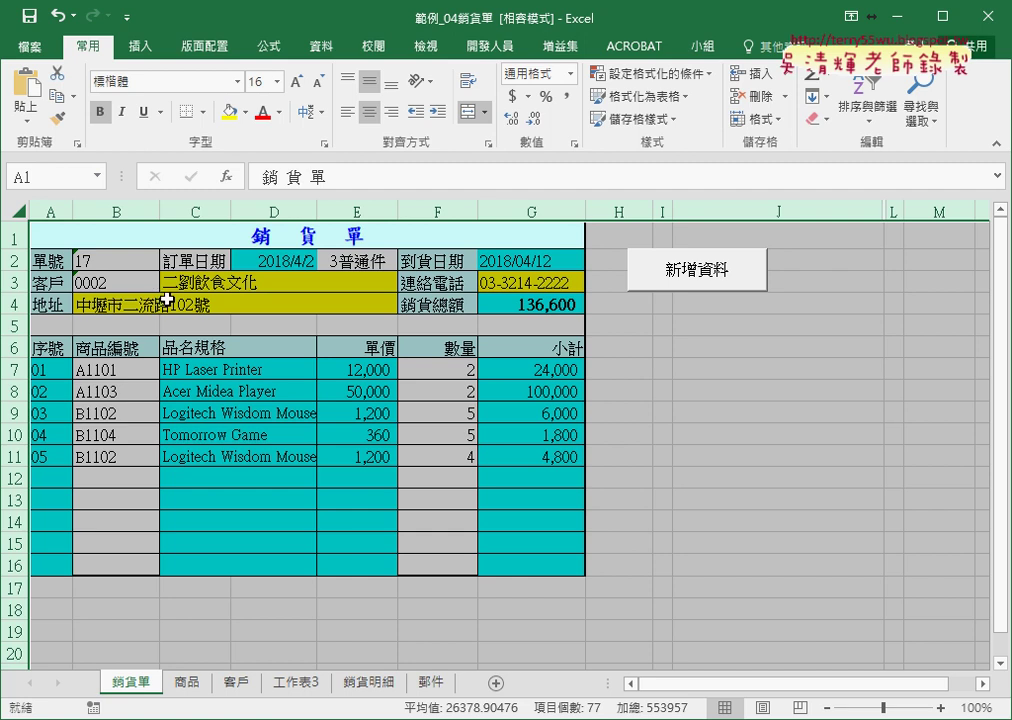
# Select the input cells B2:B3, E2, B7:B16 and F7:F16 together.
pyautogui.click(133, 260)
pyautogui.moveTo(133, 260); pyautogui.dragTo(133, 282)
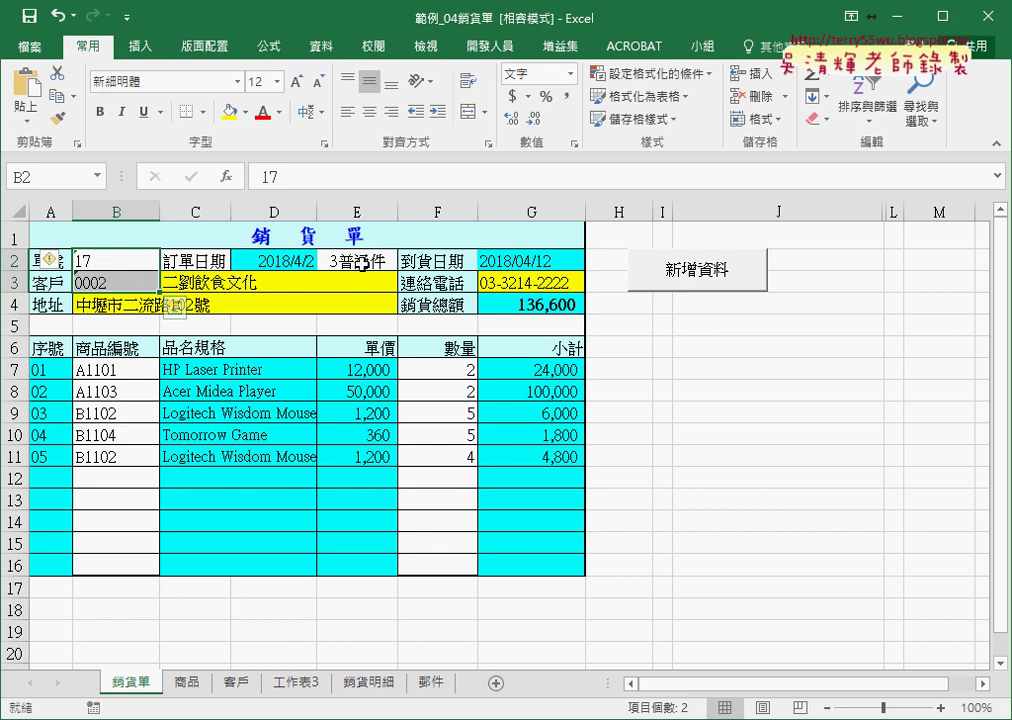
pyautogui.keyDown('ctrl'); pyautogui.click(362, 262); pyautogui.keyUp('ctrl')
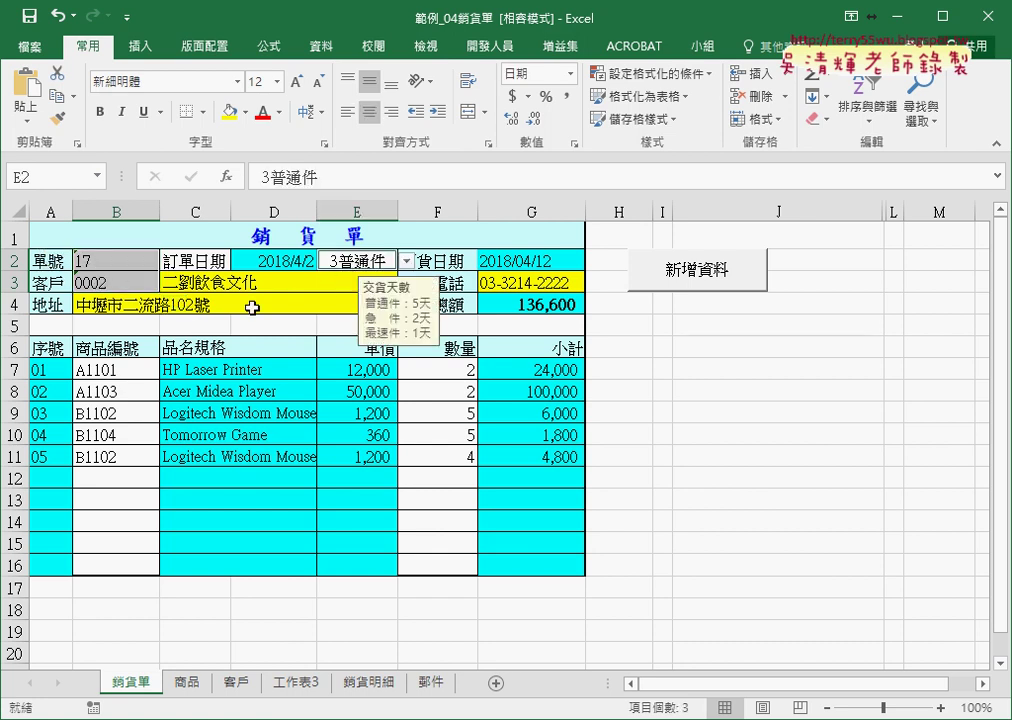
pyautogui.moveTo(140, 369)
pyautogui.mouseDown()
pyautogui.moveTo(119, 428)
pyautogui.moveTo(154, 560)
pyautogui.mouseUp()
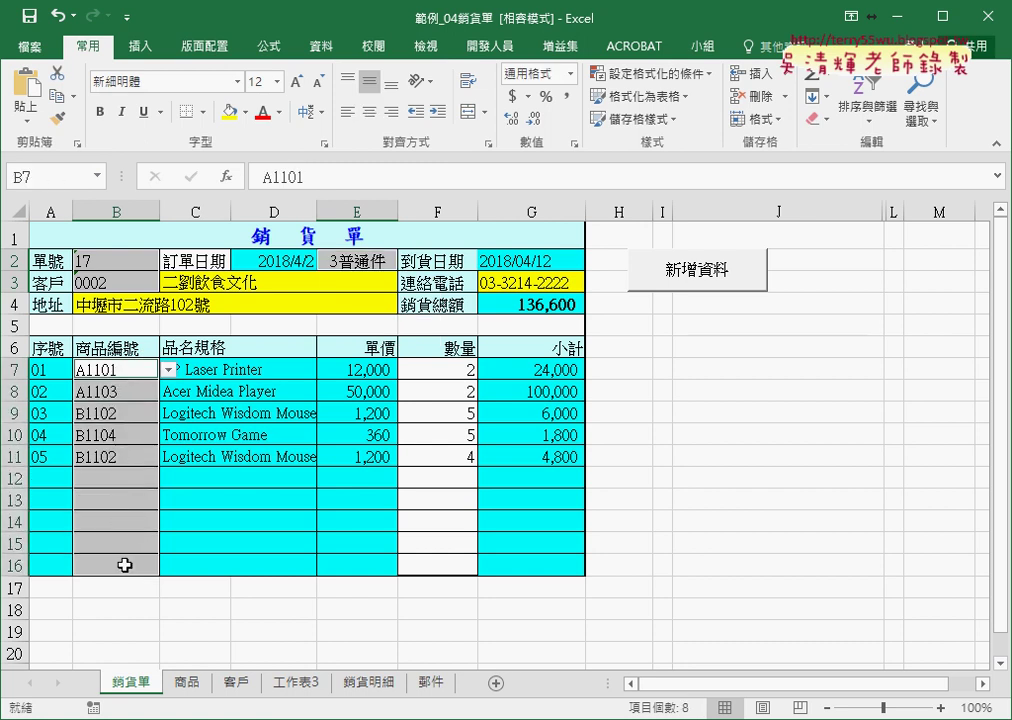
pyautogui.click(449, 370)
pyautogui.moveTo(449, 370); pyautogui.dragTo(449, 566)
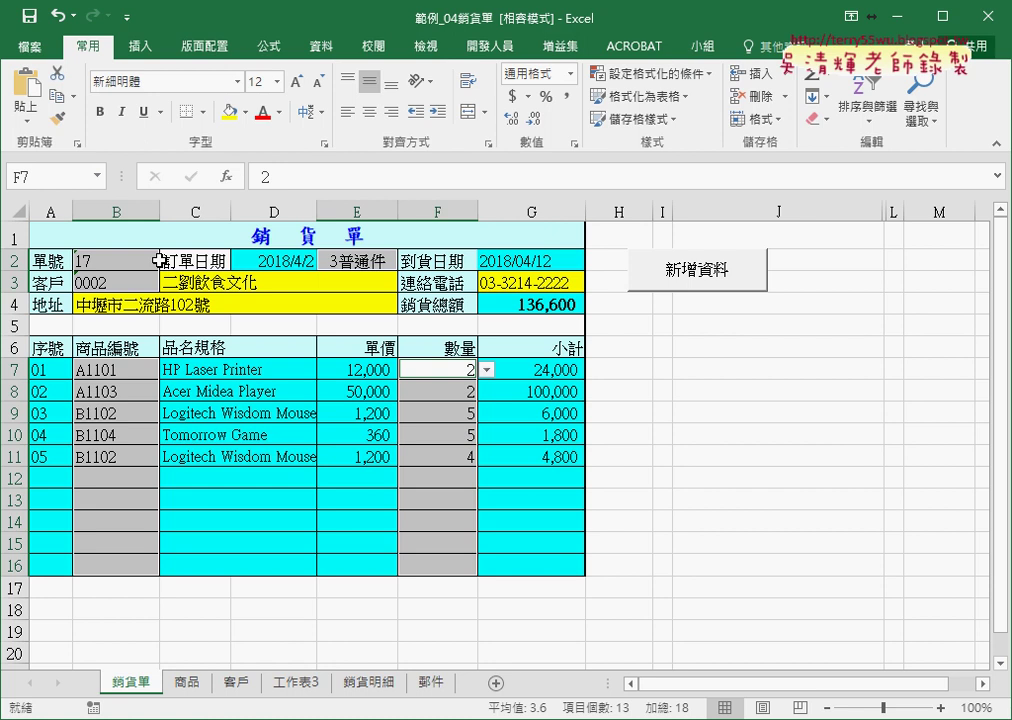
pyautogui.moveTo(130, 291)
pyautogui.mouseDown()
pyautogui.moveTo(106, 290)
pyautogui.moveTo(120, 290)
pyautogui.mouseUp()
pyautogui.moveTo(330, 256); pyautogui.dragTo(372, 262)
pyautogui.moveTo(430, 532)
pyautogui.mouseDown()
pyautogui.moveTo(478, 455)
pyautogui.moveTo(448, 512)
pyautogui.mouseUp()
pyautogui.moveTo(132, 466); pyautogui.dragTo(150, 488)
pyautogui.press('Escape')
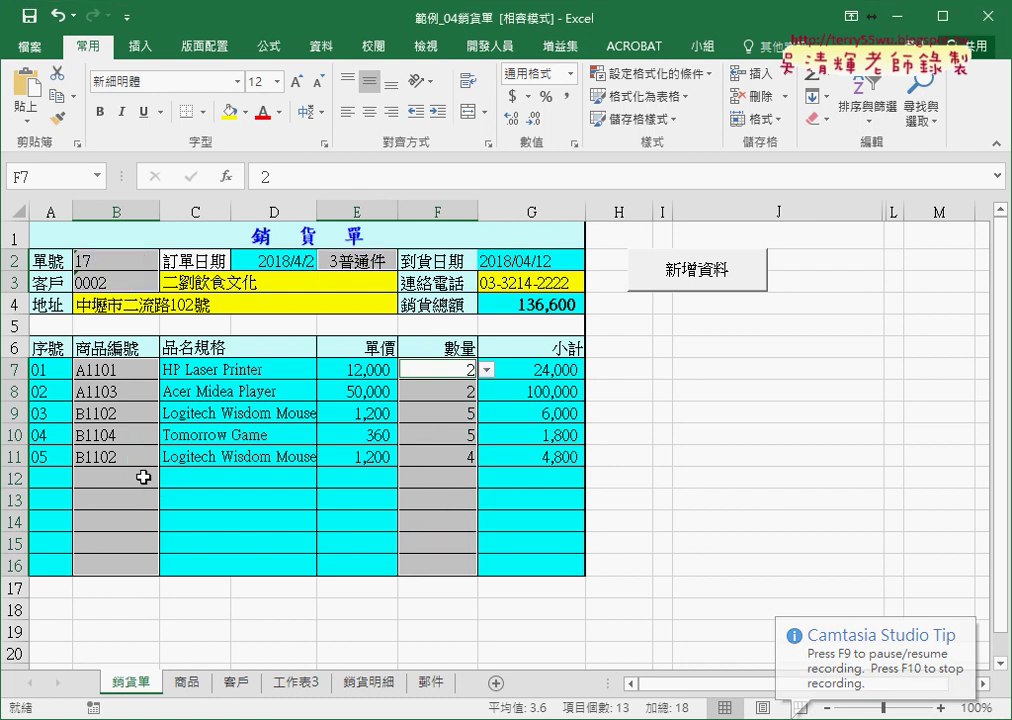
# Untick Locked for the selected input cells in Format Cells > Protection.
pyautogui.rightClick(107, 462)
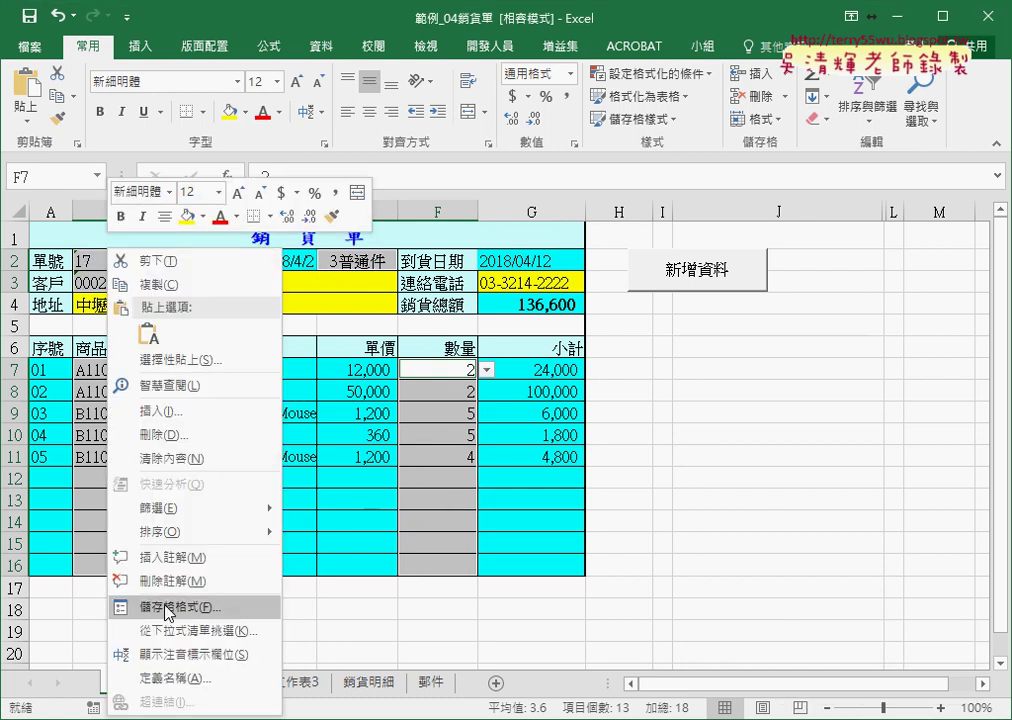
pyautogui.click(150, 607)
pyautogui.moveTo(370, 209); pyautogui.dragTo(812, 157)
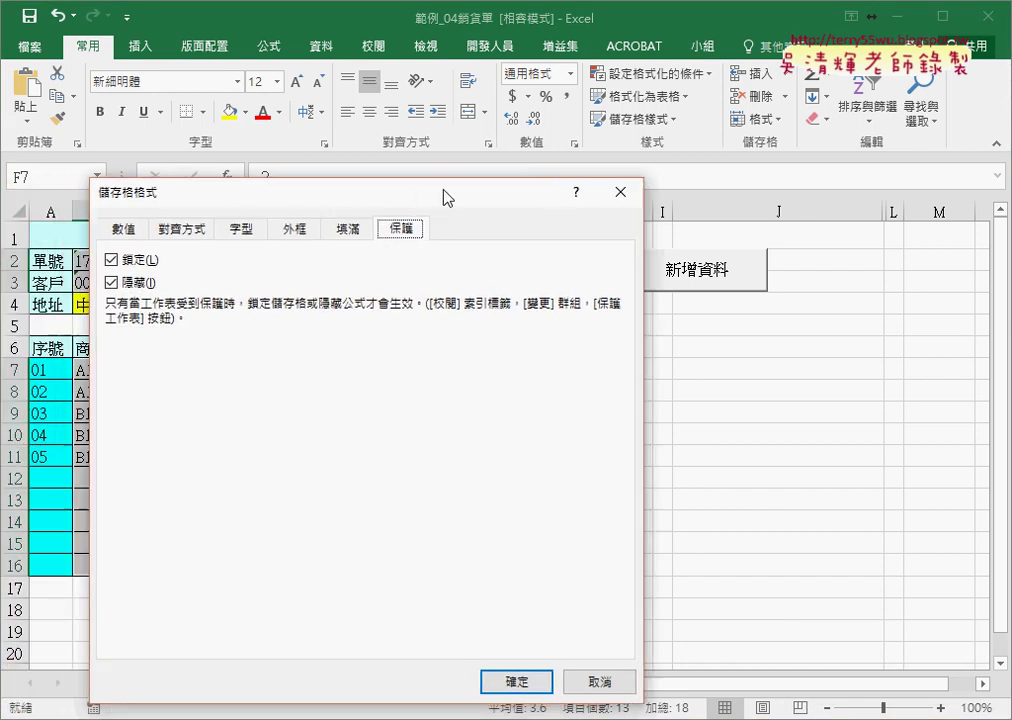
pyautogui.click(473, 216)
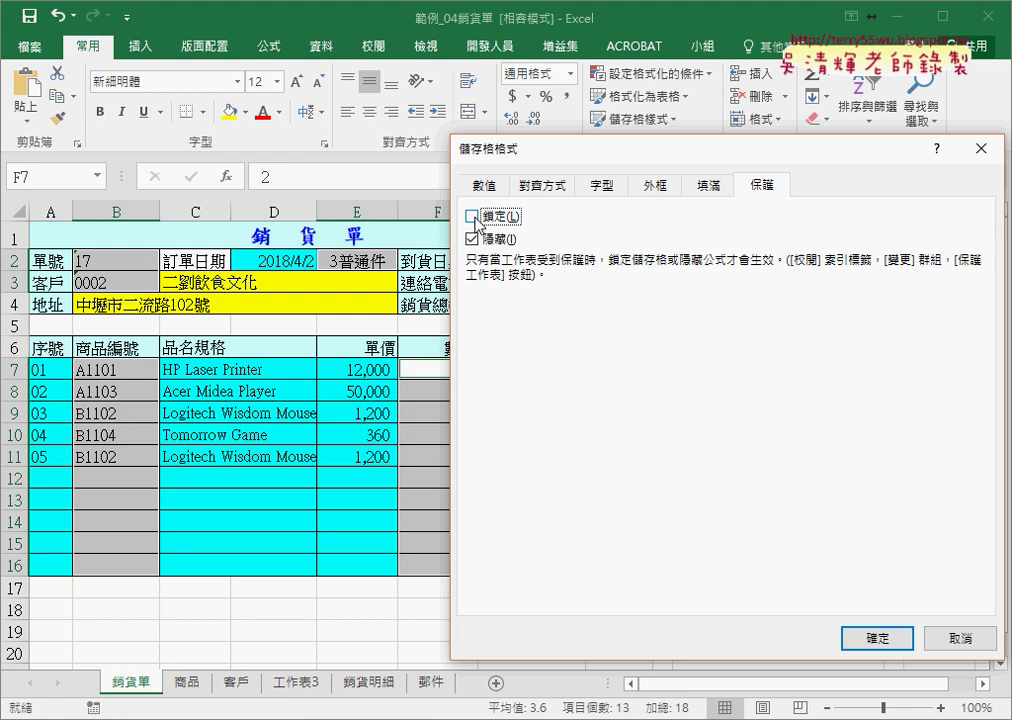
pyautogui.click(880, 638)
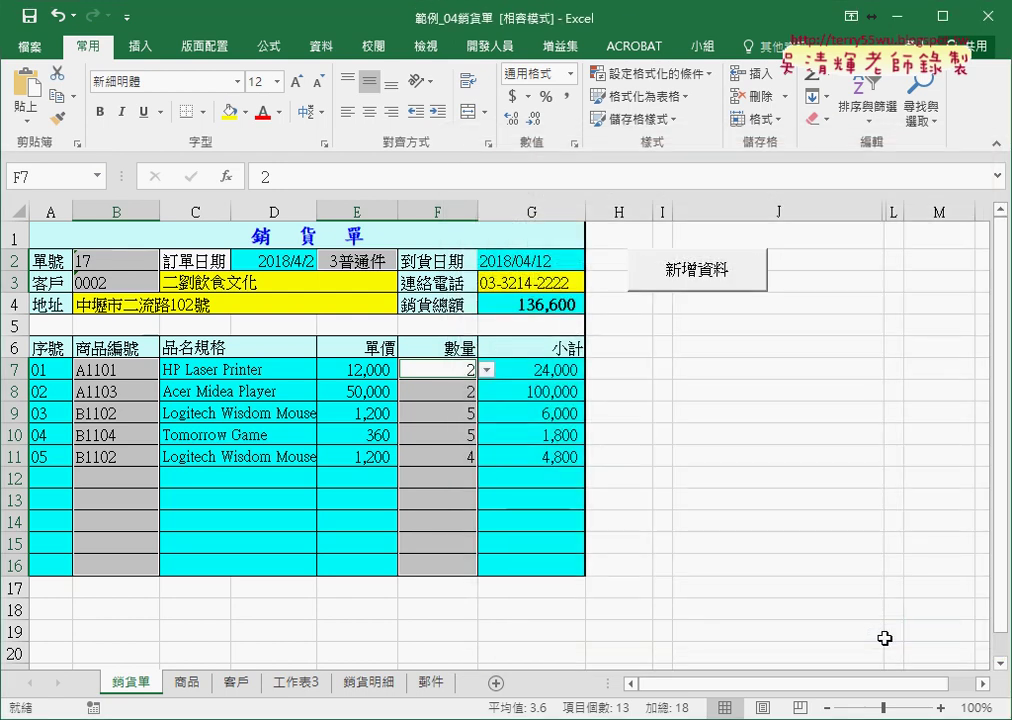
# Protect the 銷貨單 sheet with a password, entering it twice.
pyautogui.click(381, 51)
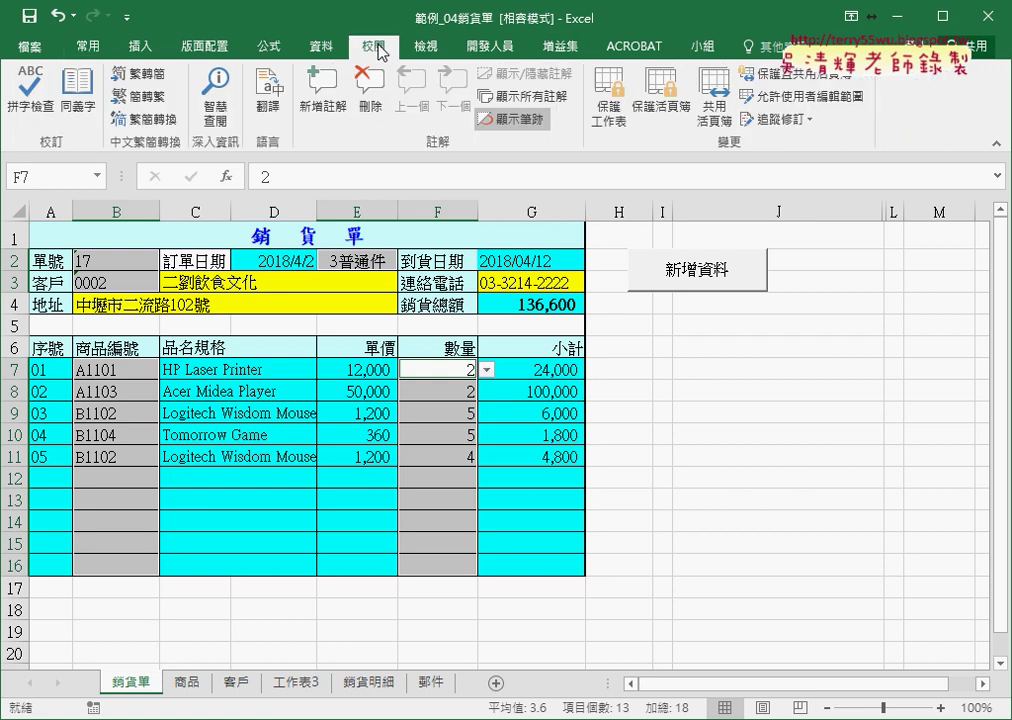
pyautogui.click(606, 110)
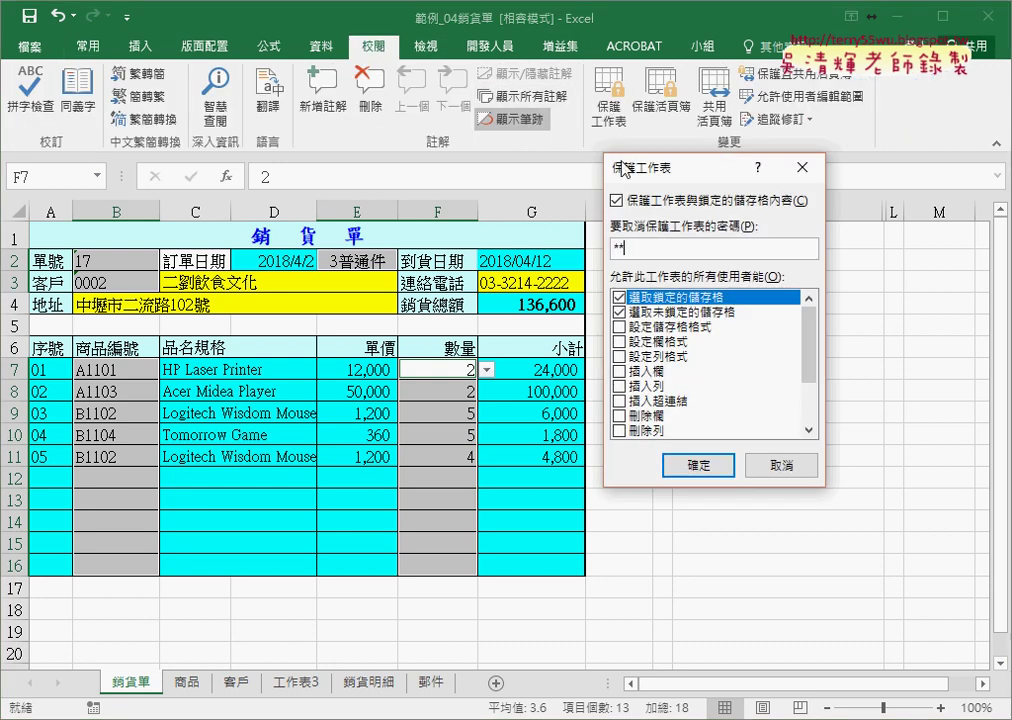
pyautogui.press('Return')
pyautogui.press('Return')
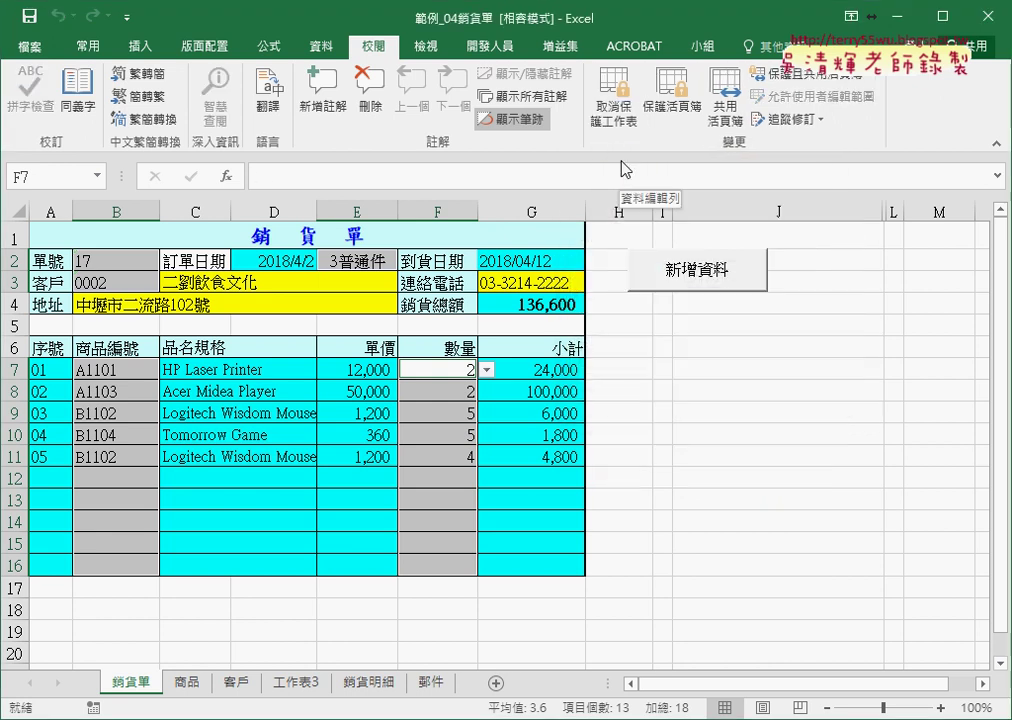
# Switch E2's delivery type to 2急 件, then back to 3普通件.
pyautogui.click(95, 282)
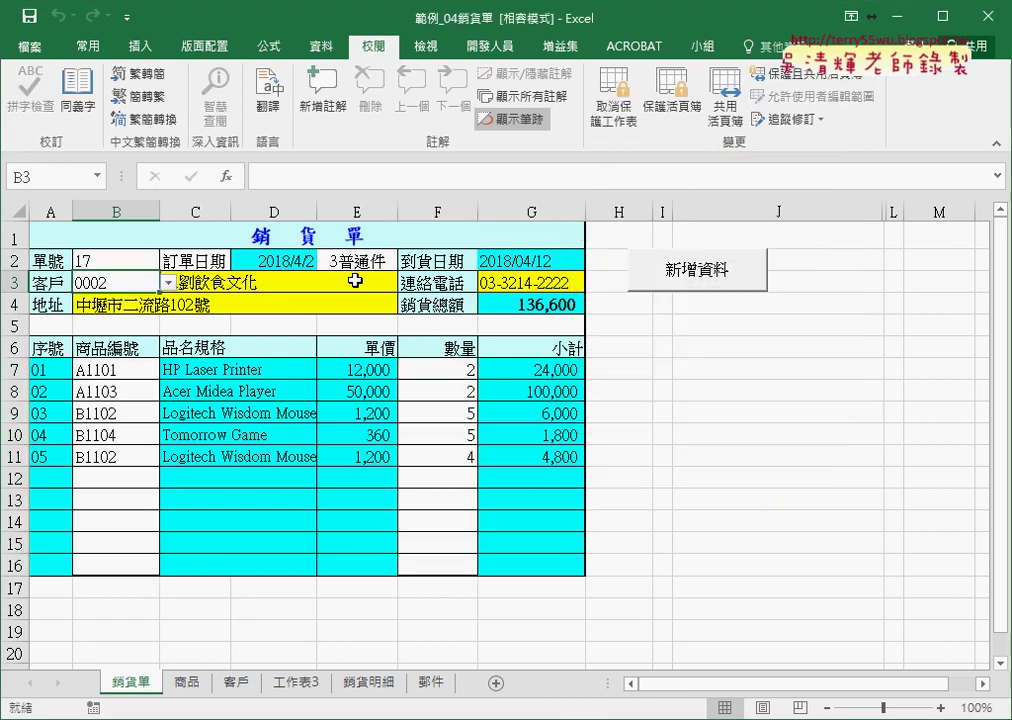
pyautogui.click(390, 262)
pyautogui.click(406, 261)
pyautogui.click(372, 296)
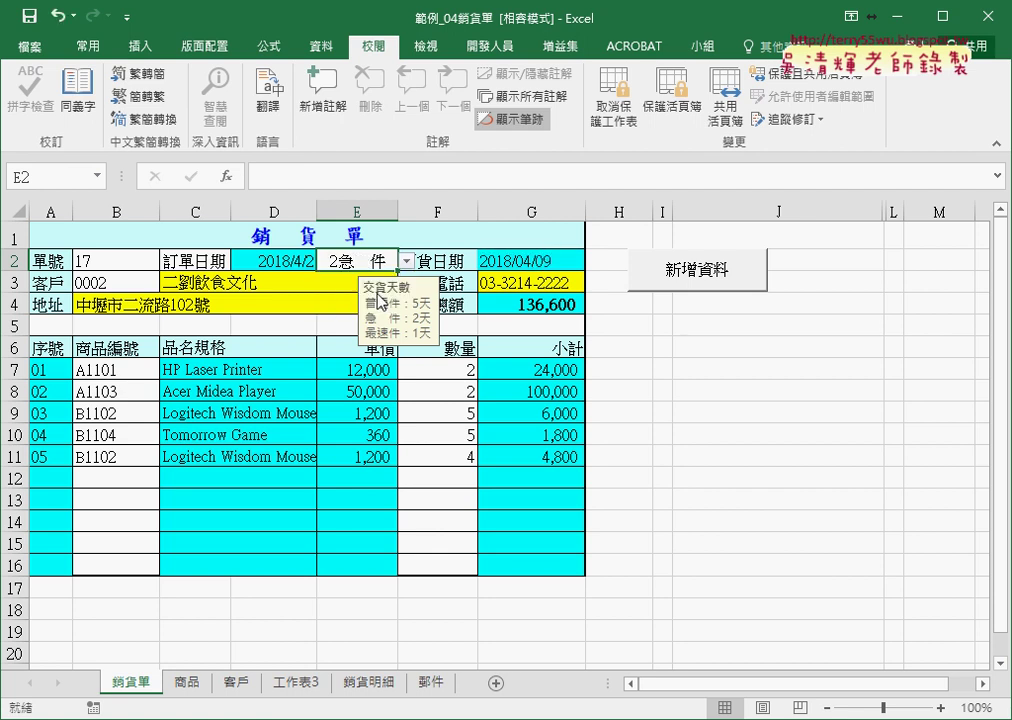
pyautogui.click(406, 261)
pyautogui.click(372, 282)
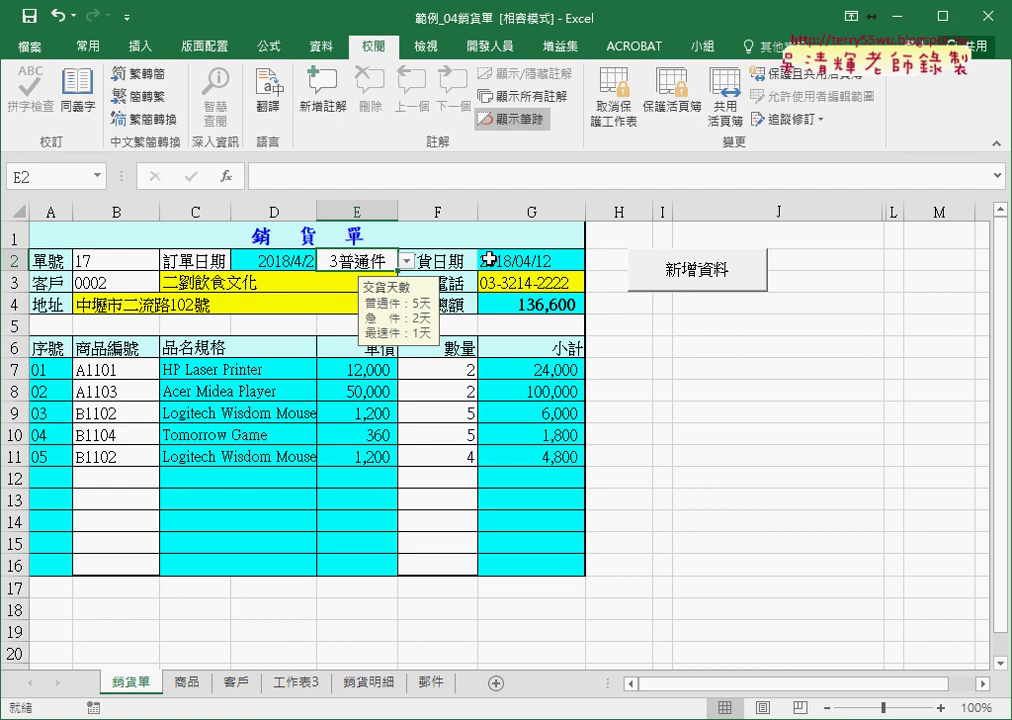
# Select the locked delivery date cell G2 and point it out with a red arrow.
pyautogui.click(539, 262)
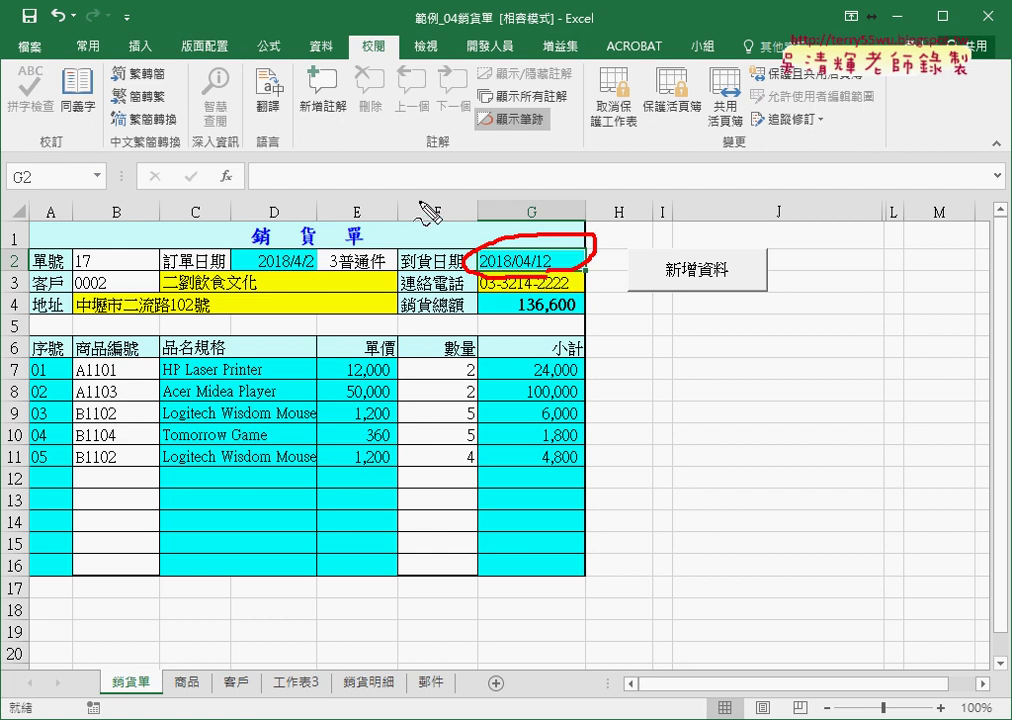
pyautogui.moveTo(411, 197); pyautogui.dragTo(517, 236)
pyautogui.press('Escape')
# Try editing the locked G2 twice, dismissing the protected-sheet warning each time.
pyautogui.doubleClick(566, 261)
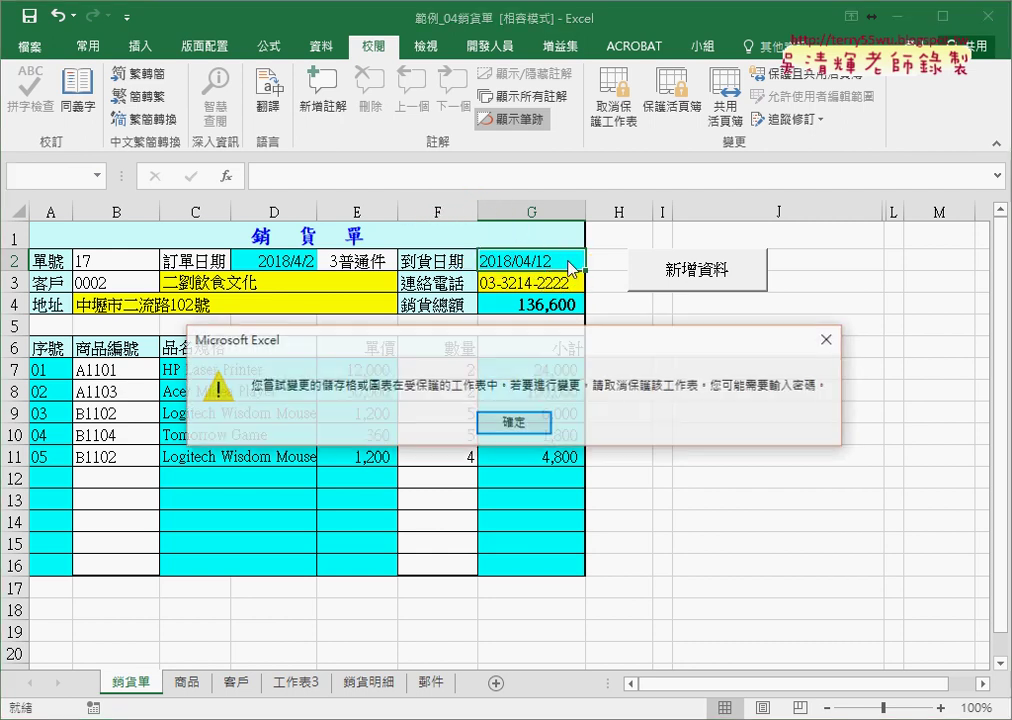
pyautogui.click(520, 422)
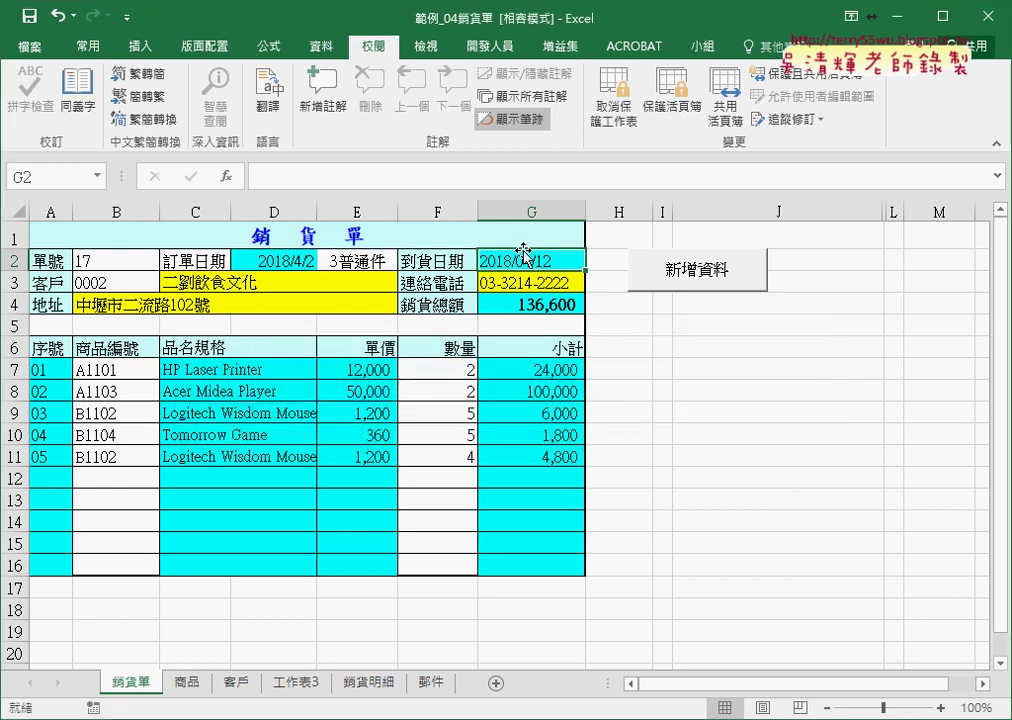
pyautogui.doubleClick(523, 253)
pyautogui.press('Return')
# Choose customer 三船日式料理 in B3 and confirm the phone cell G3 is locked.
pyautogui.click(130, 283)
pyautogui.click(167, 283)
pyautogui.click(142, 330)
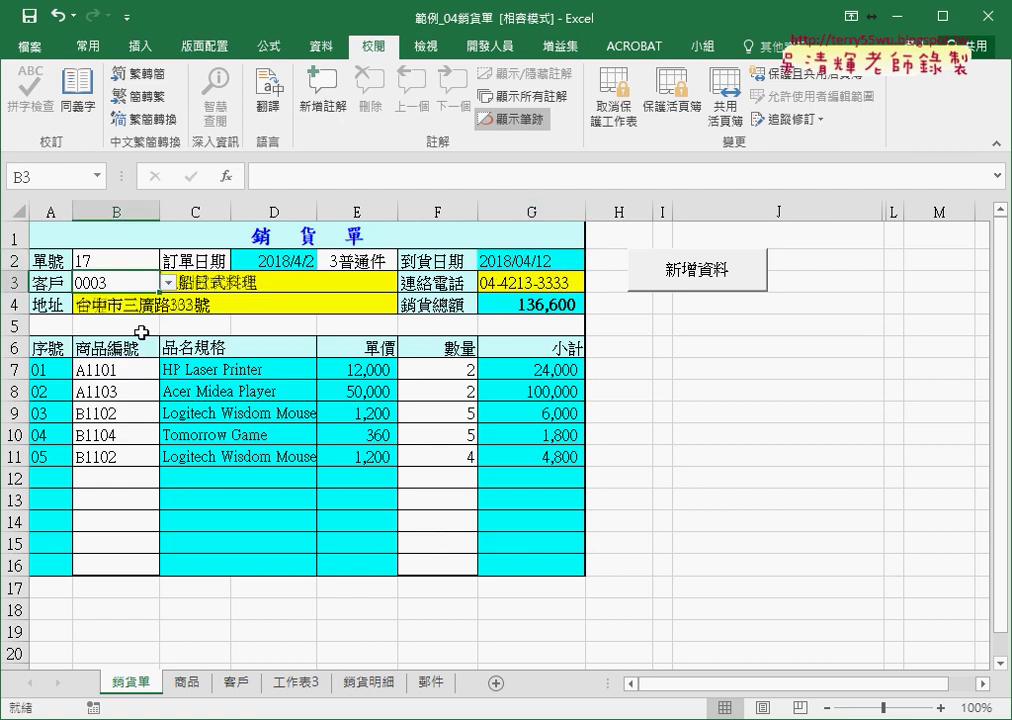
pyautogui.click(230, 283)
pyautogui.doubleClick(520, 283)
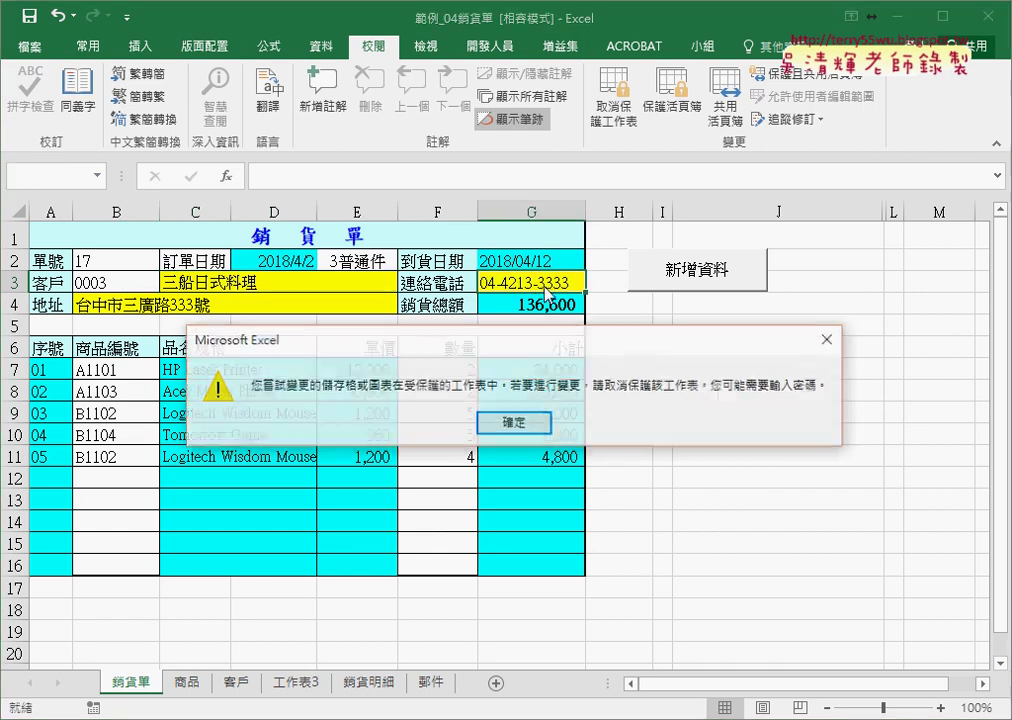
pyautogui.click(528, 430)
# Set row 7's product to A2103 and clear row 11's product and quantity, totalling 115,000.
pyautogui.click(110, 369)
pyautogui.click(168, 369)
pyautogui.click(151, 434)
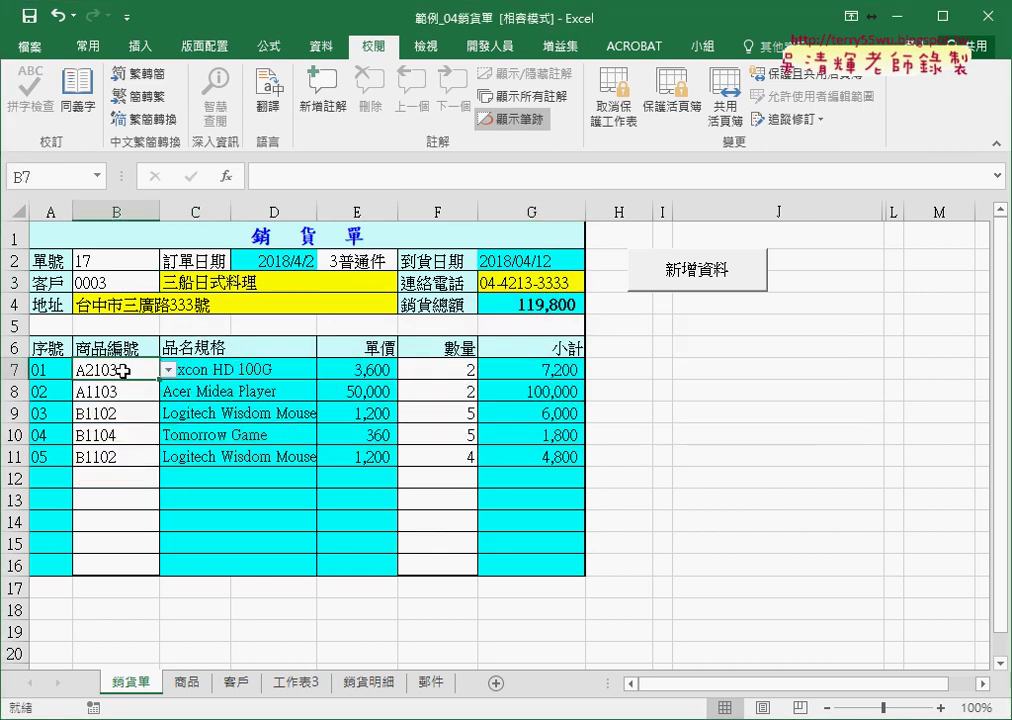
pyautogui.click(128, 456)
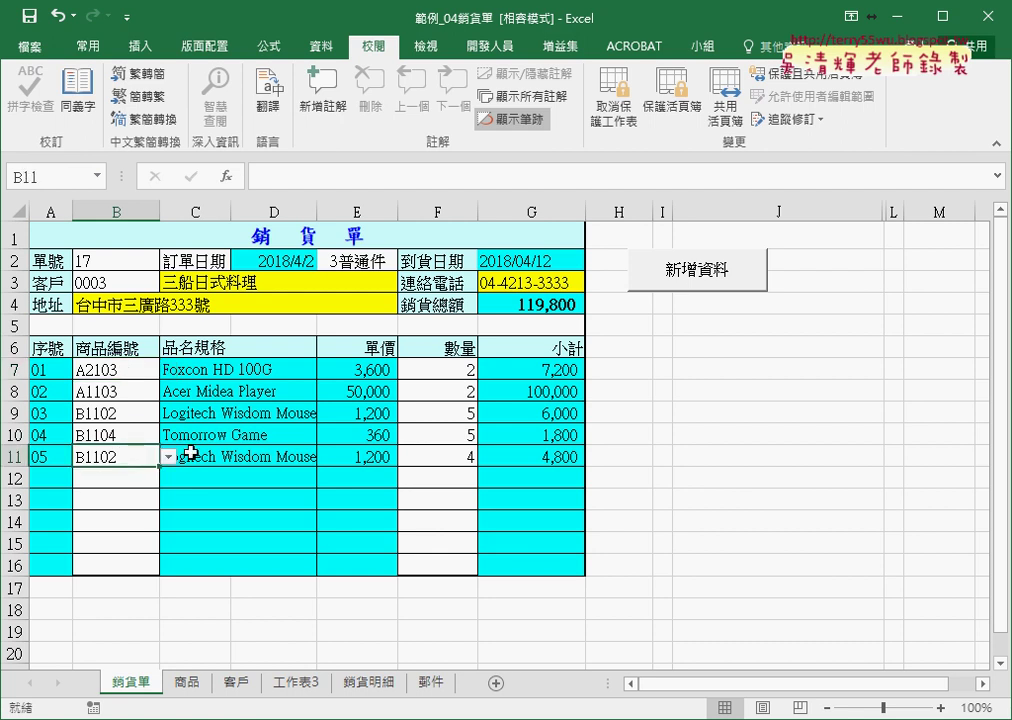
pyautogui.press('Delete')
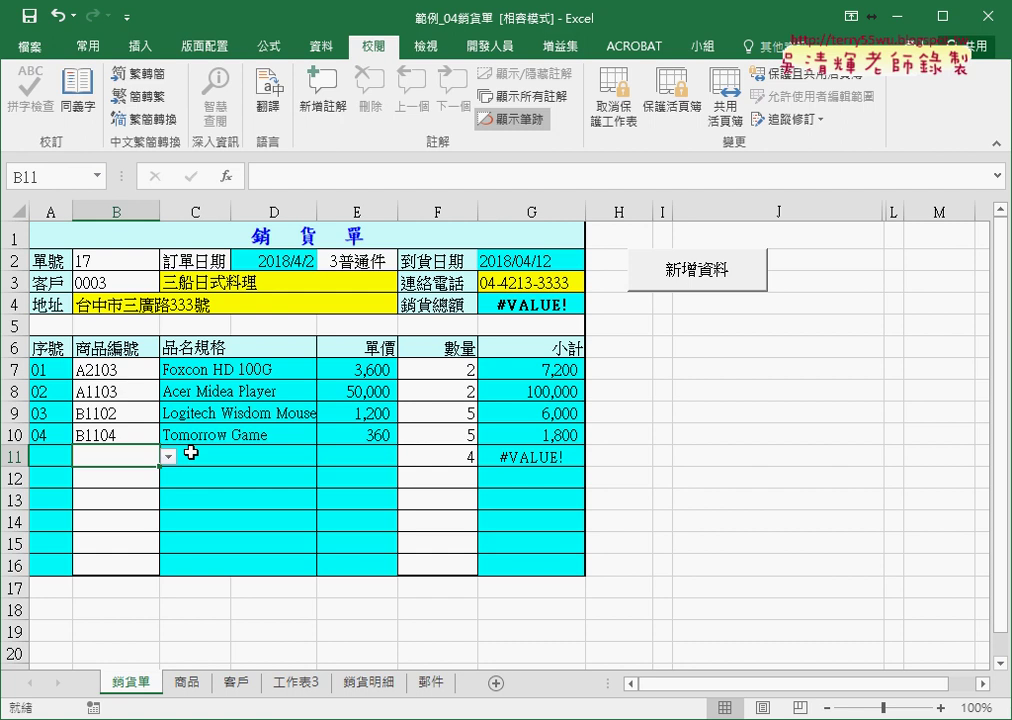
pyautogui.click(444, 458)
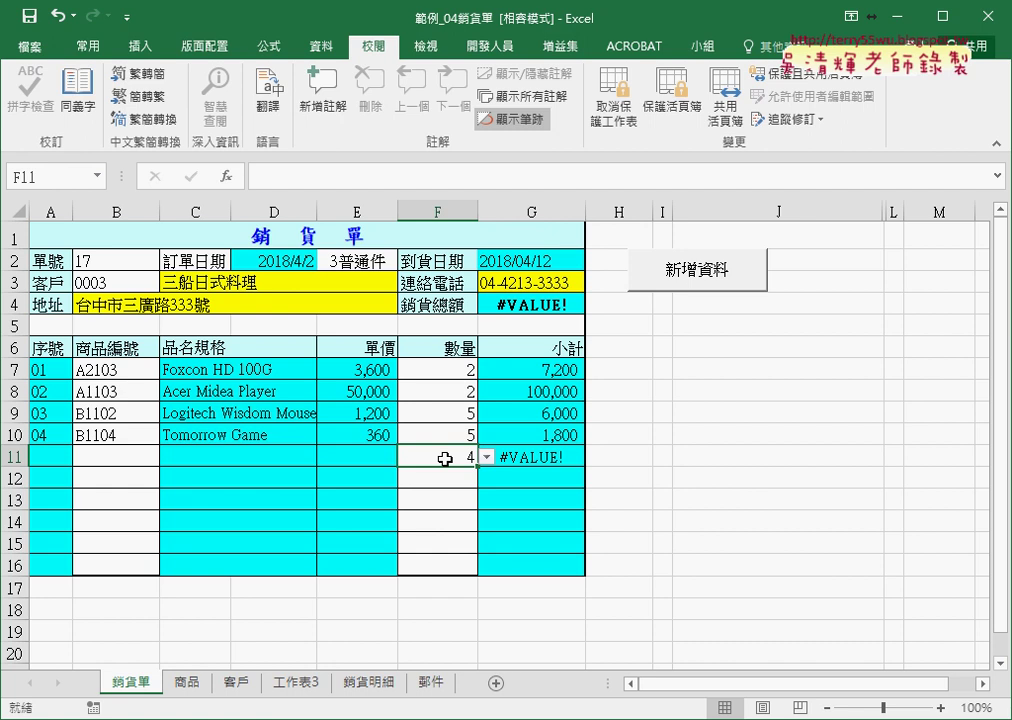
pyautogui.press('Delete')
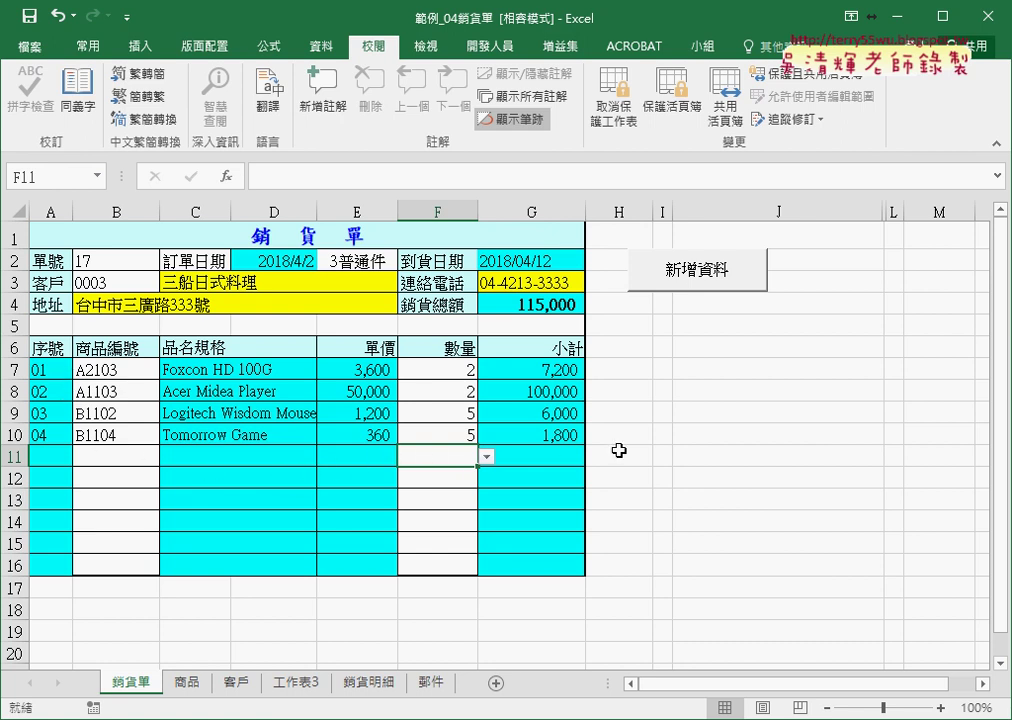
pyautogui.click(530, 305)
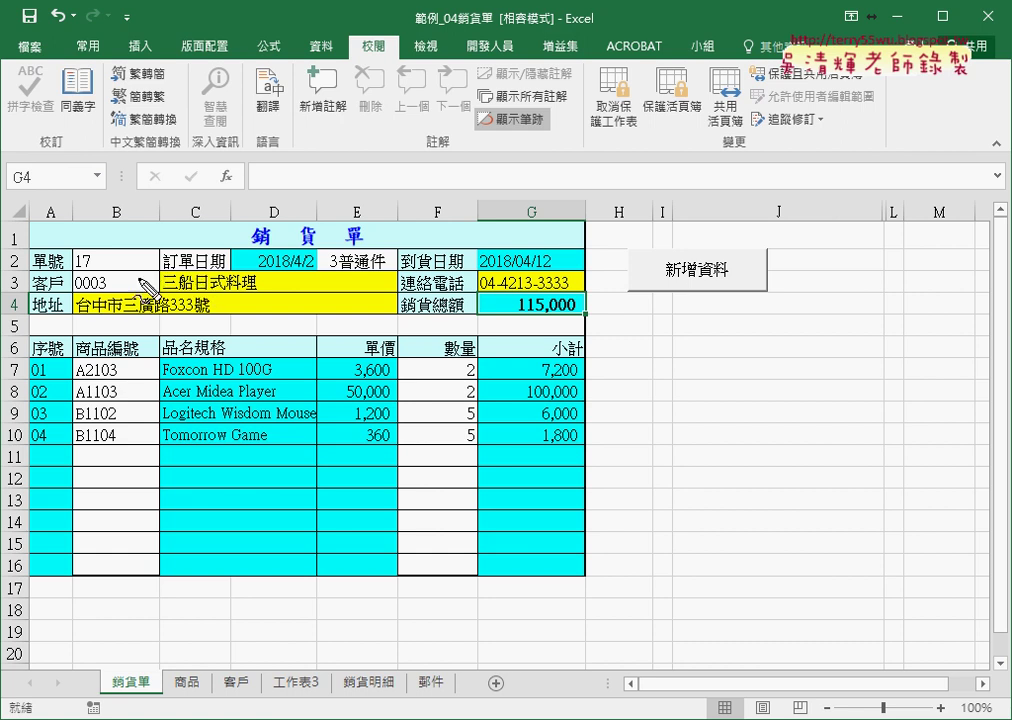
pyautogui.moveTo(90, 249); pyautogui.dragTo(86, 264)
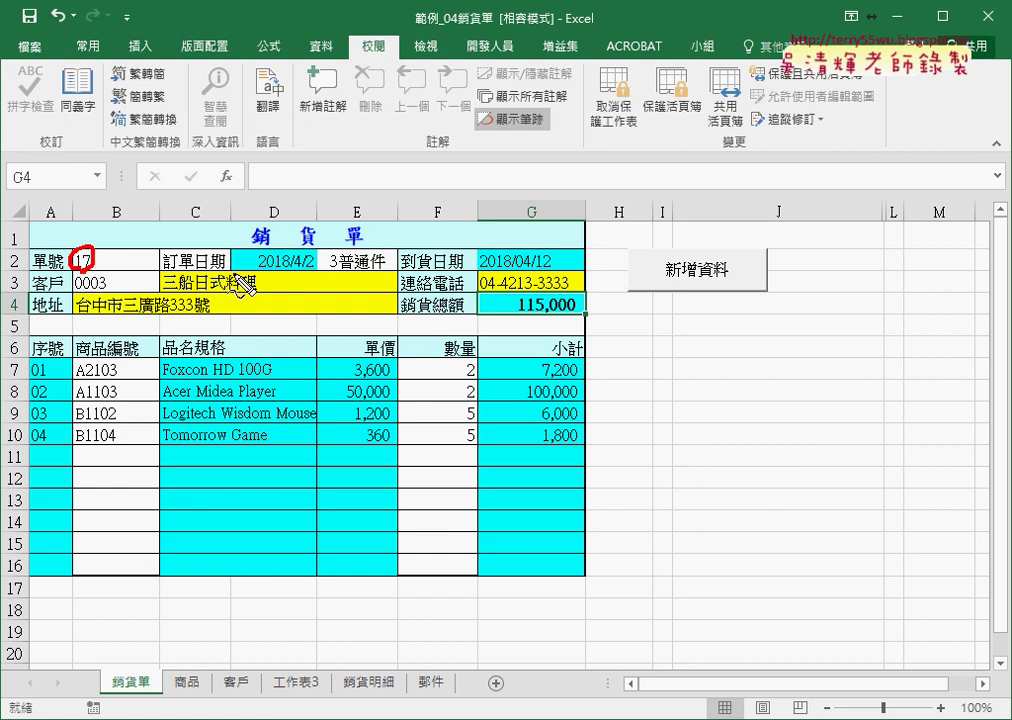
pyautogui.moveTo(262, 269); pyautogui.dragTo(298, 262)
pyautogui.moveTo(540, 244); pyautogui.dragTo(562, 260)
pyautogui.moveTo(97, 272); pyautogui.dragTo(100, 293)
pyautogui.moveTo(220, 268); pyautogui.dragTo(190, 272)
pyautogui.moveTo(530, 271); pyautogui.dragTo(500, 275)
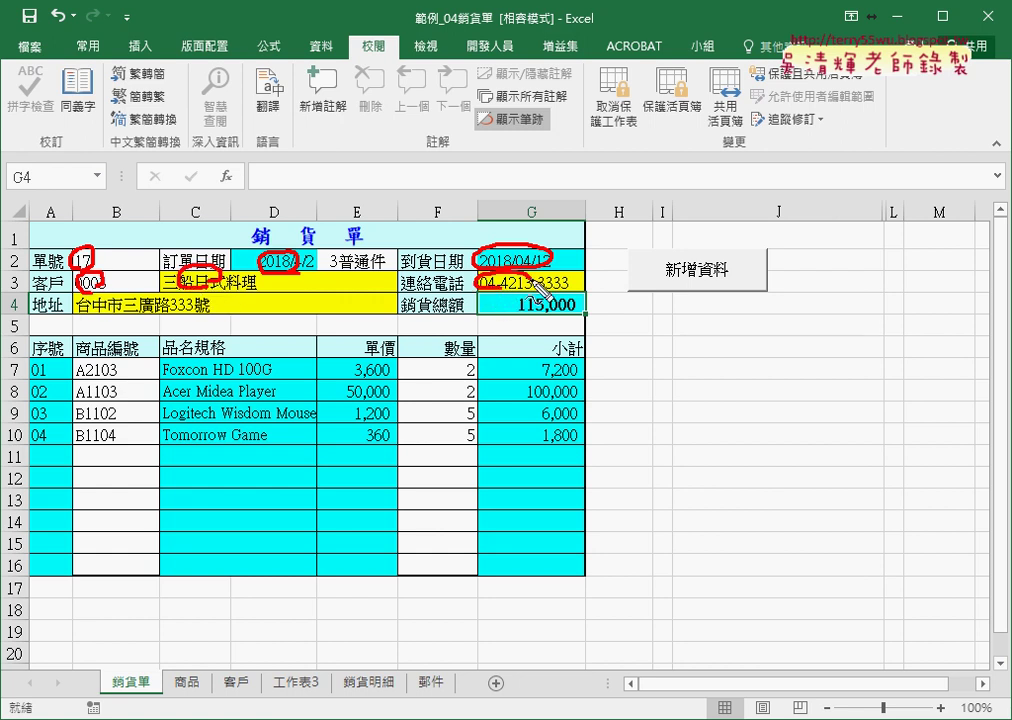
pyautogui.moveTo(110, 316); pyautogui.dragTo(150, 322)
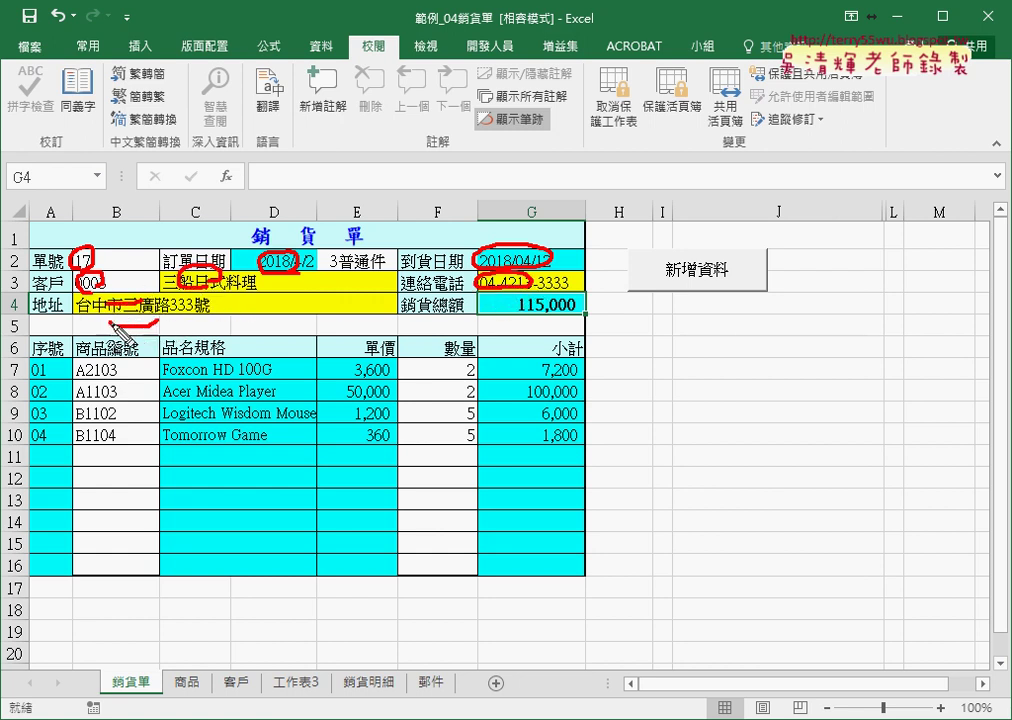
pyautogui.moveTo(515, 298)
pyautogui.mouseDown()
pyautogui.moveTo(538, 318)
pyautogui.moveTo(388, 599)
pyautogui.moveTo(405, 632)
pyautogui.mouseUp()
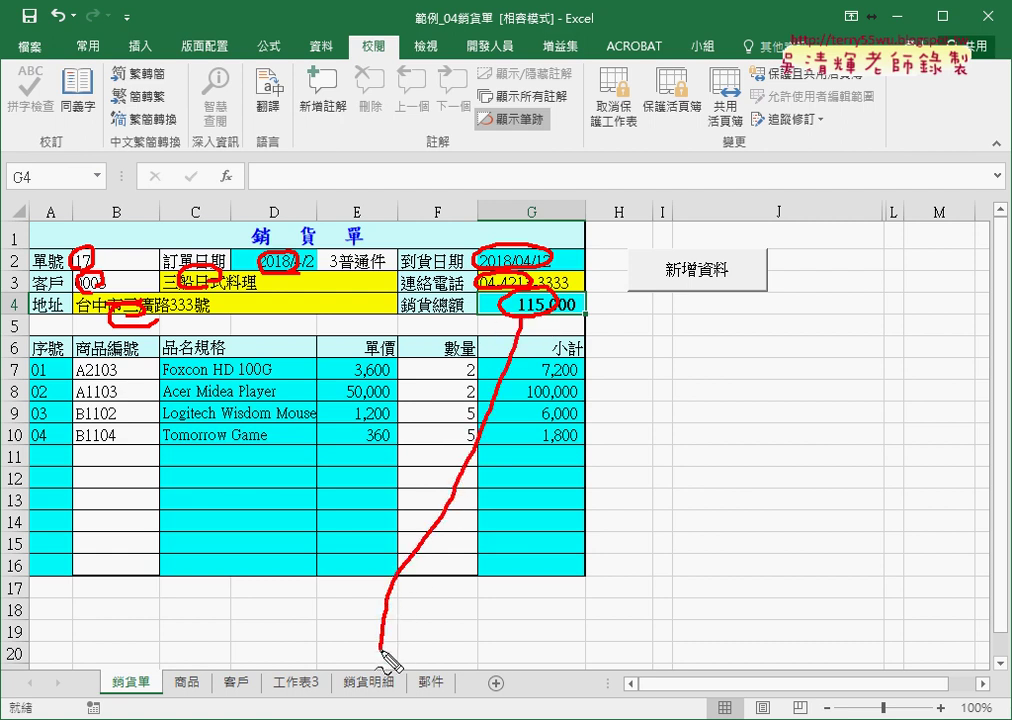
pyautogui.moveTo(345, 686); pyautogui.dragTo(403, 697)
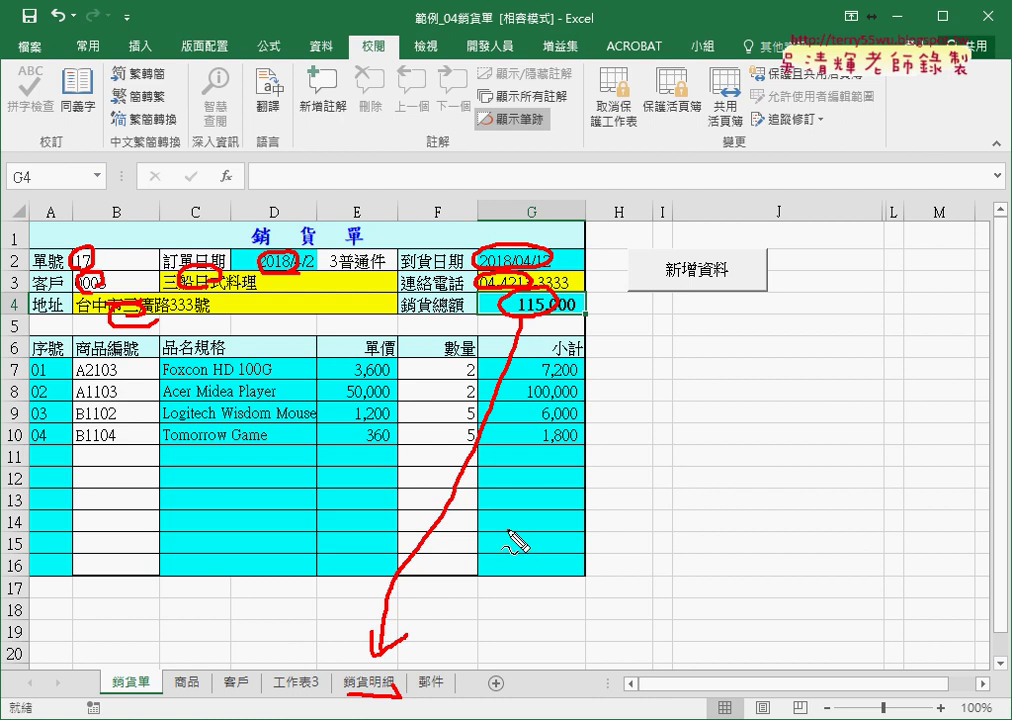
pyautogui.moveTo(462, 366); pyautogui.dragTo(432, 431)
pyautogui.moveTo(441, 383); pyautogui.dragTo(475, 452)
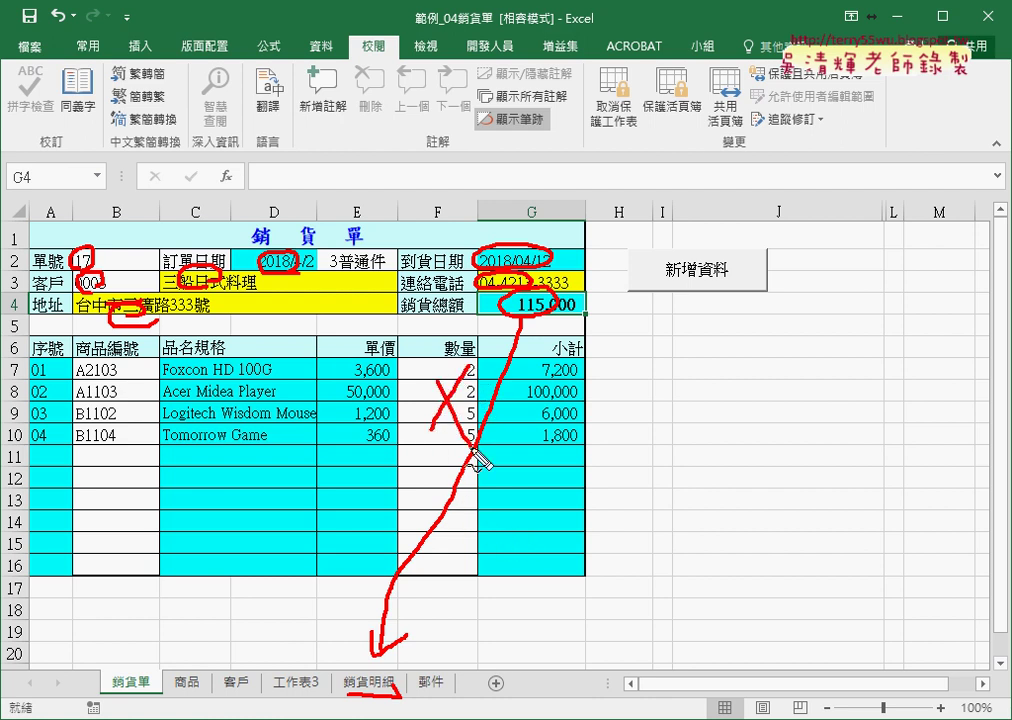
pyautogui.moveTo(132, 378); pyautogui.dragTo(100, 490)
pyautogui.moveTo(88, 410); pyautogui.dragTo(140, 482)
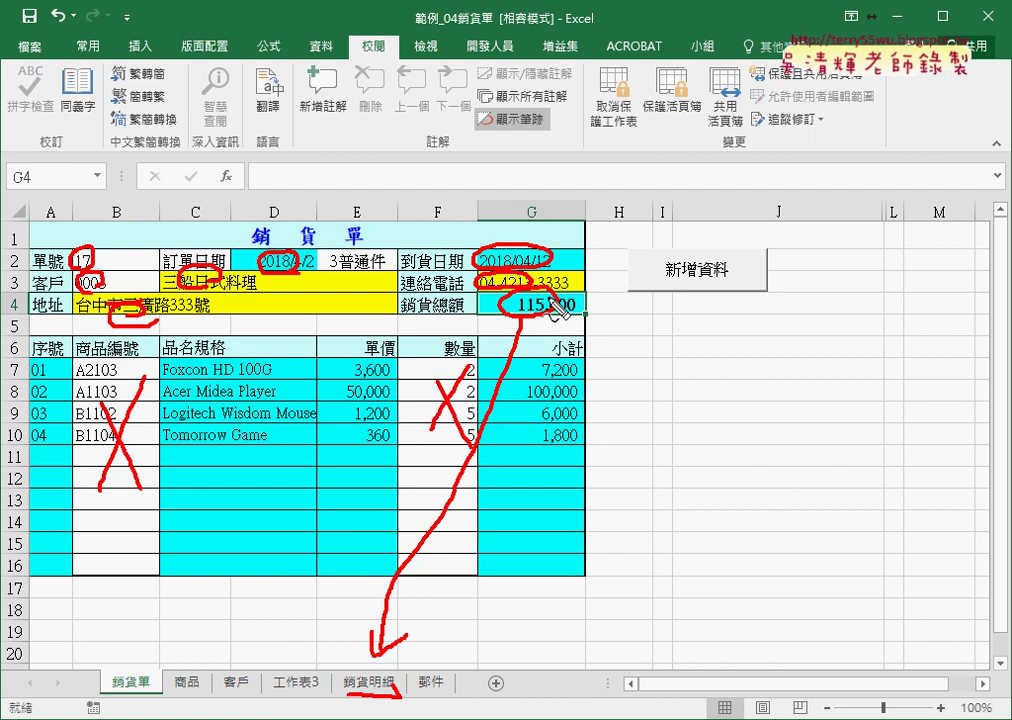
pyautogui.moveTo(562, 376); pyautogui.dragTo(528, 452)
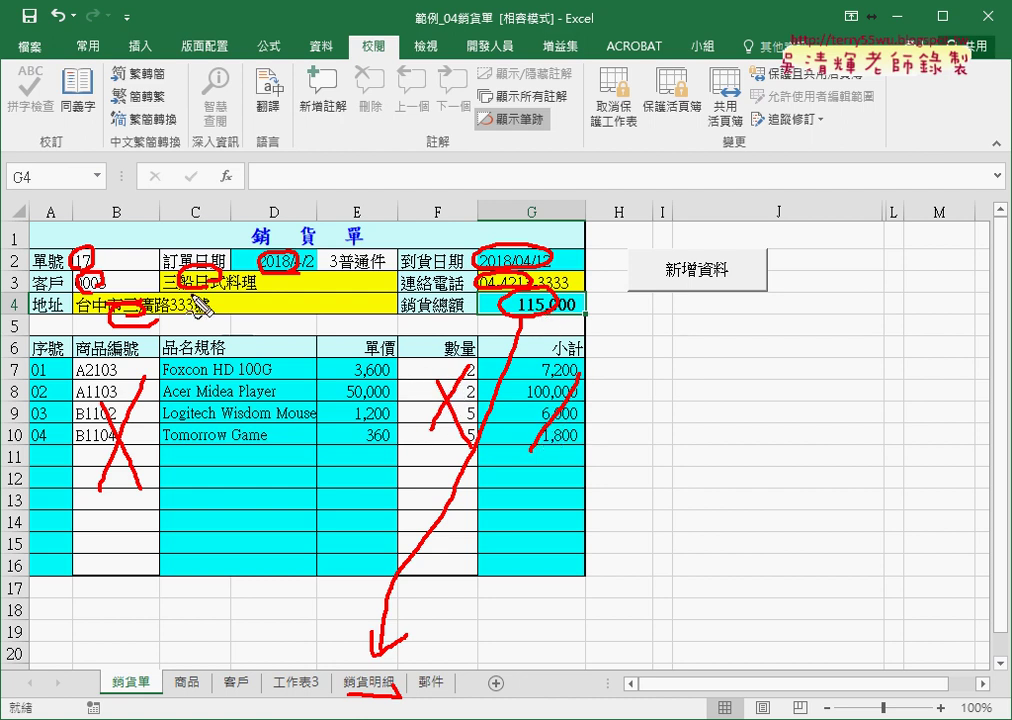
pyautogui.moveTo(115, 296); pyautogui.dragTo(132, 292)
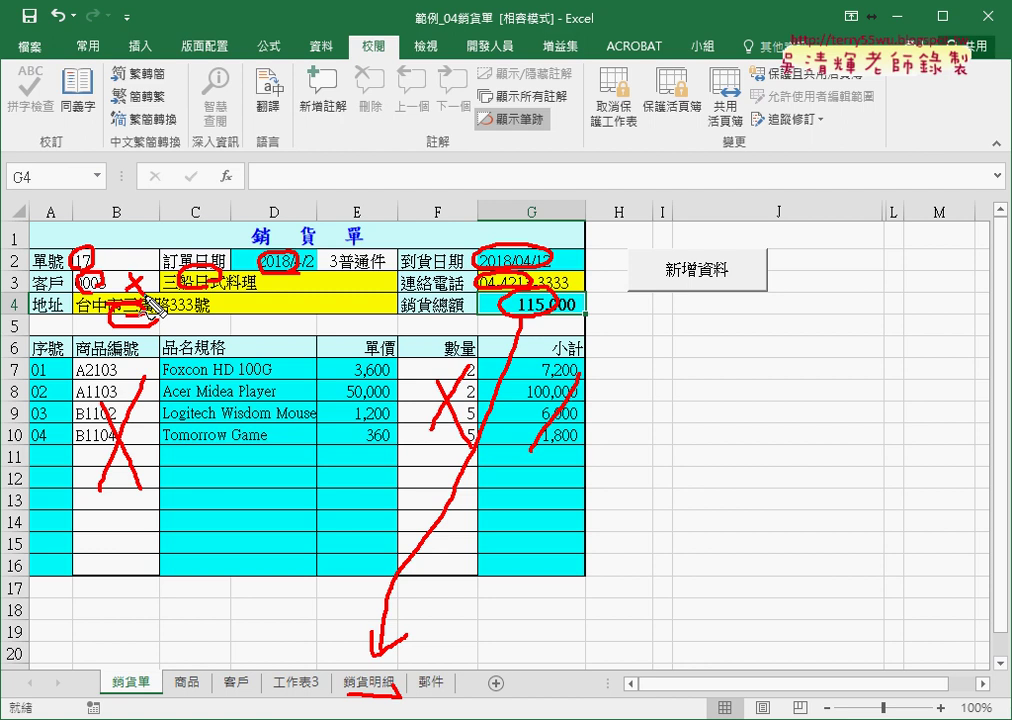
pyautogui.moveTo(376, 266); pyautogui.dragTo(399, 293)
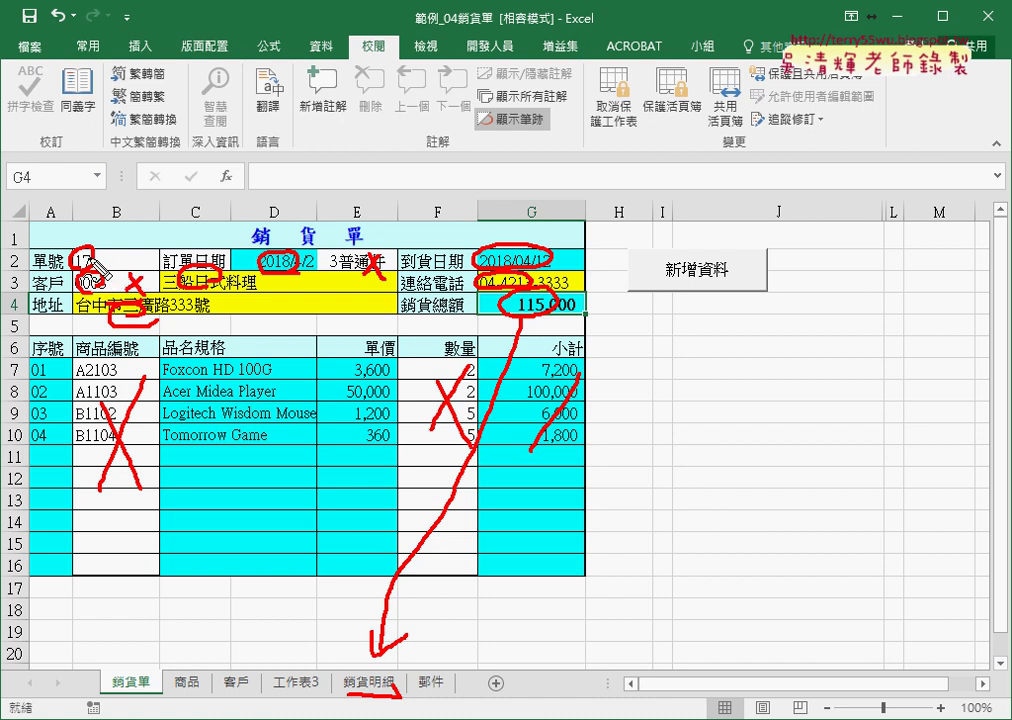
pyautogui.moveTo(100, 266)
pyautogui.mouseDown()
pyautogui.moveTo(140, 266)
pyautogui.moveTo(118, 300)
pyautogui.mouseUp()
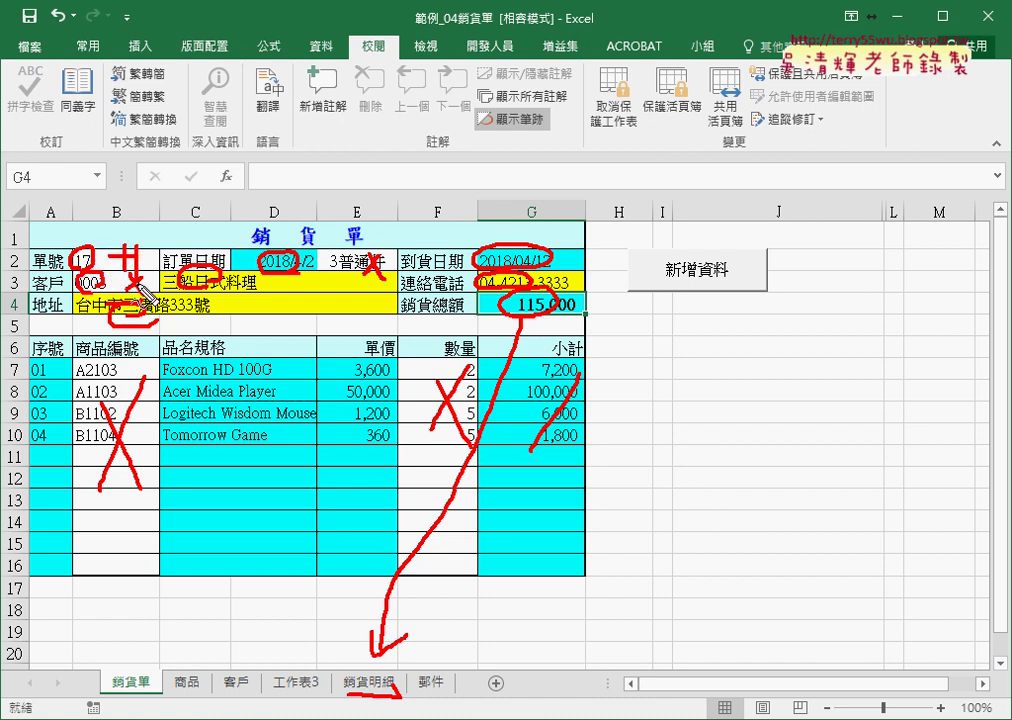
pyautogui.moveTo(232, 243)
pyautogui.mouseDown()
pyautogui.moveTo(140, 245)
pyautogui.moveTo(170, 246)
pyautogui.mouseUp()
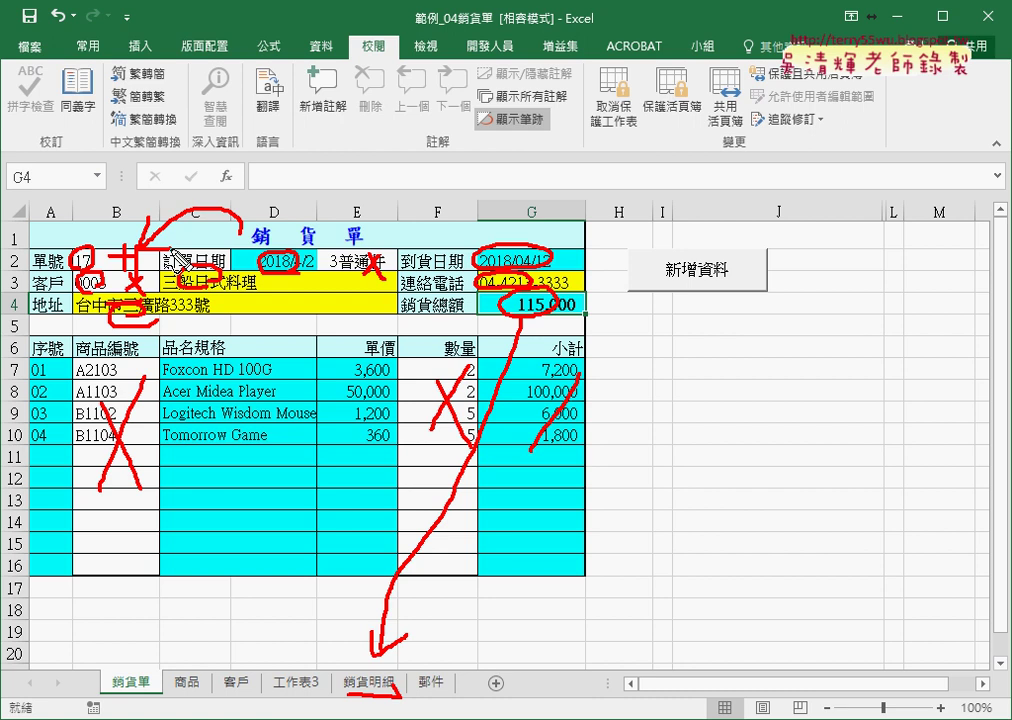
pyautogui.press('Escape')
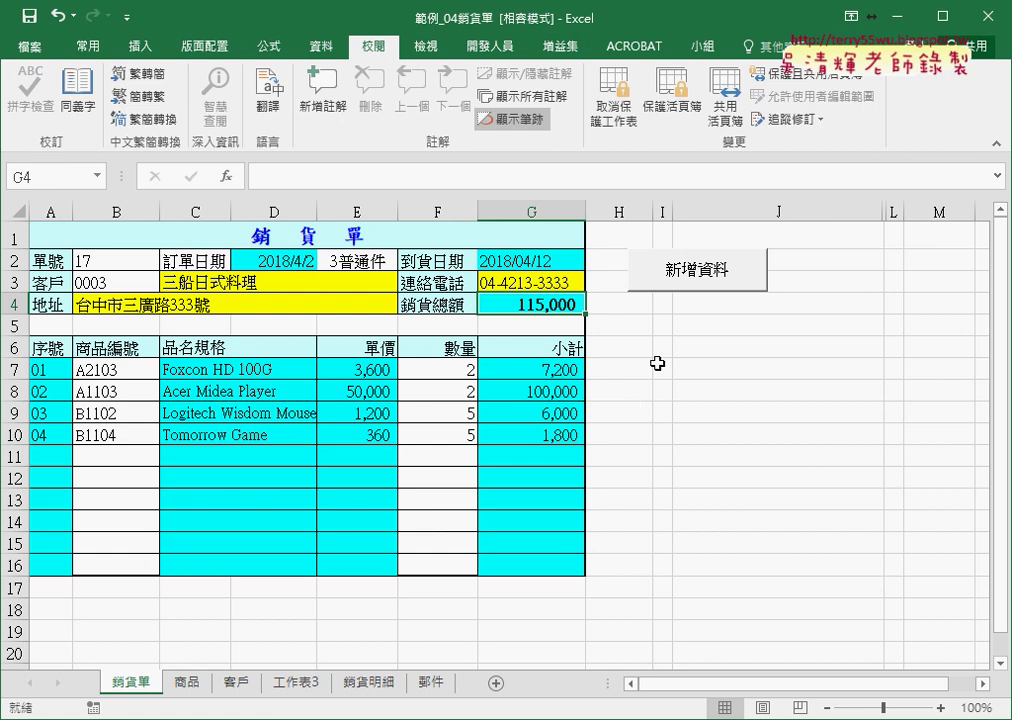
# Run 新增資料 to file order 17, leaving the form blank as order 18.
pyautogui.click(710, 282)
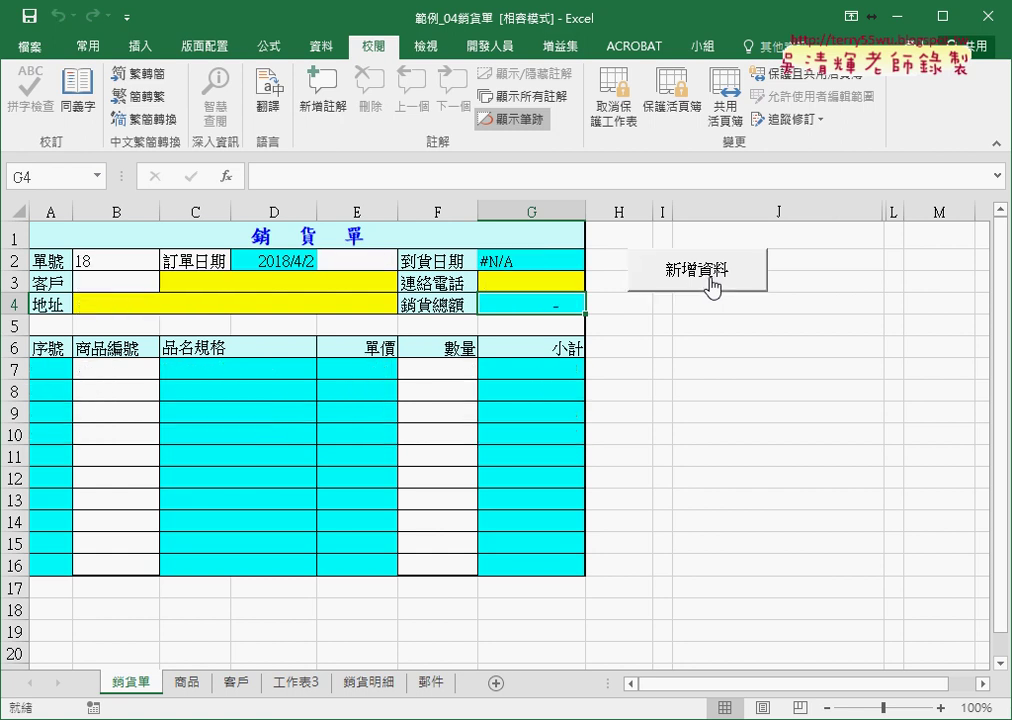
pyautogui.click(510, 262)
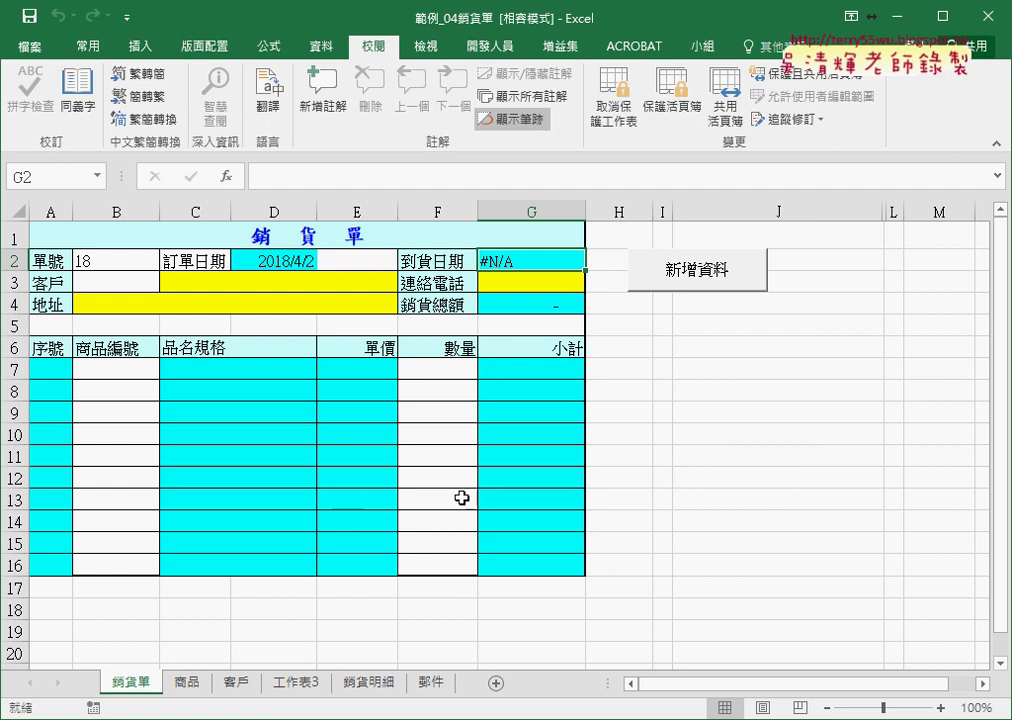
pyautogui.click(119, 263)
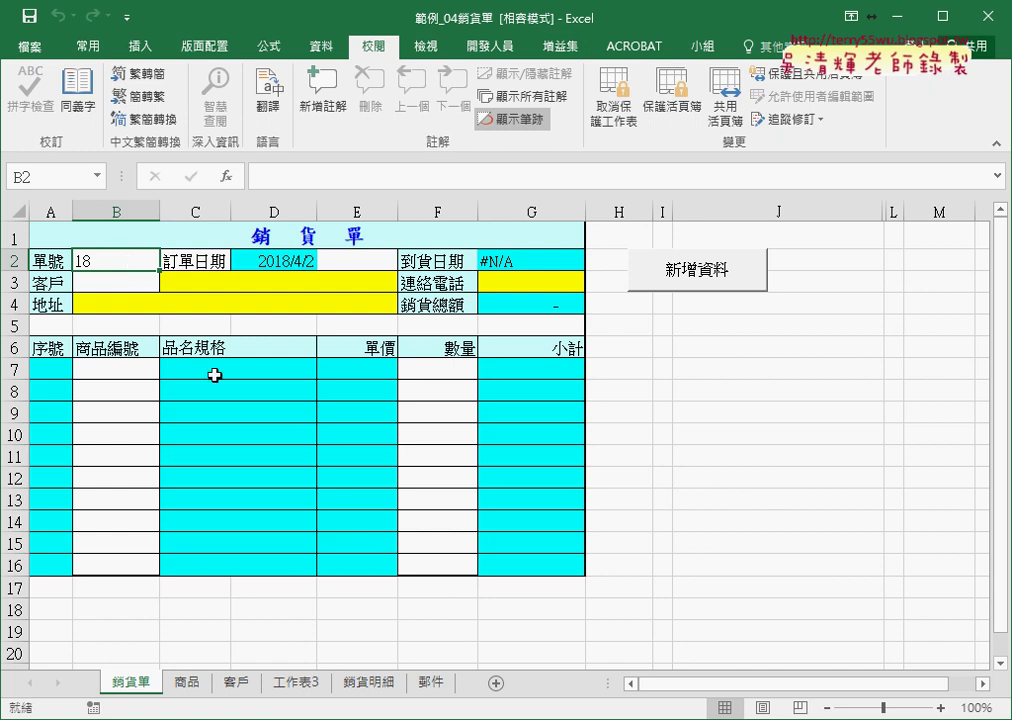
# Check order 17 in row 15 of 銷貨明細, then return to the 銷貨單 form.
pyautogui.click(381, 685)
pyautogui.moveTo(60, 538); pyautogui.dragTo(773, 541)
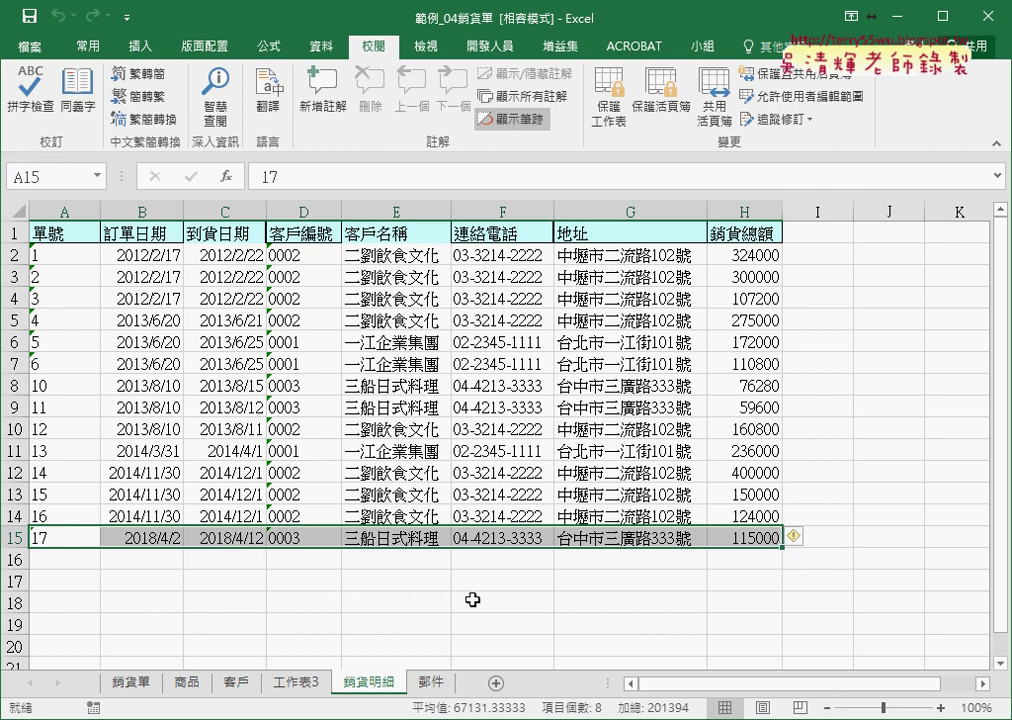
pyautogui.click(130, 683)
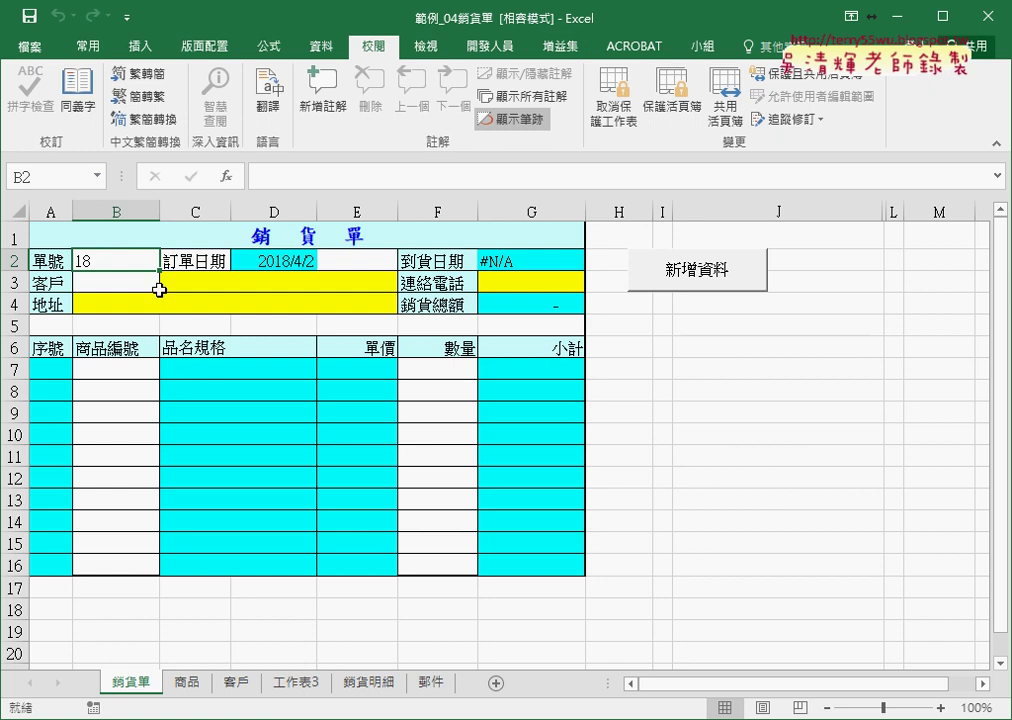
# Set delivery type 3普通件 and customer 0004 (四季春書局) for order 18.
pyautogui.click(395, 261)
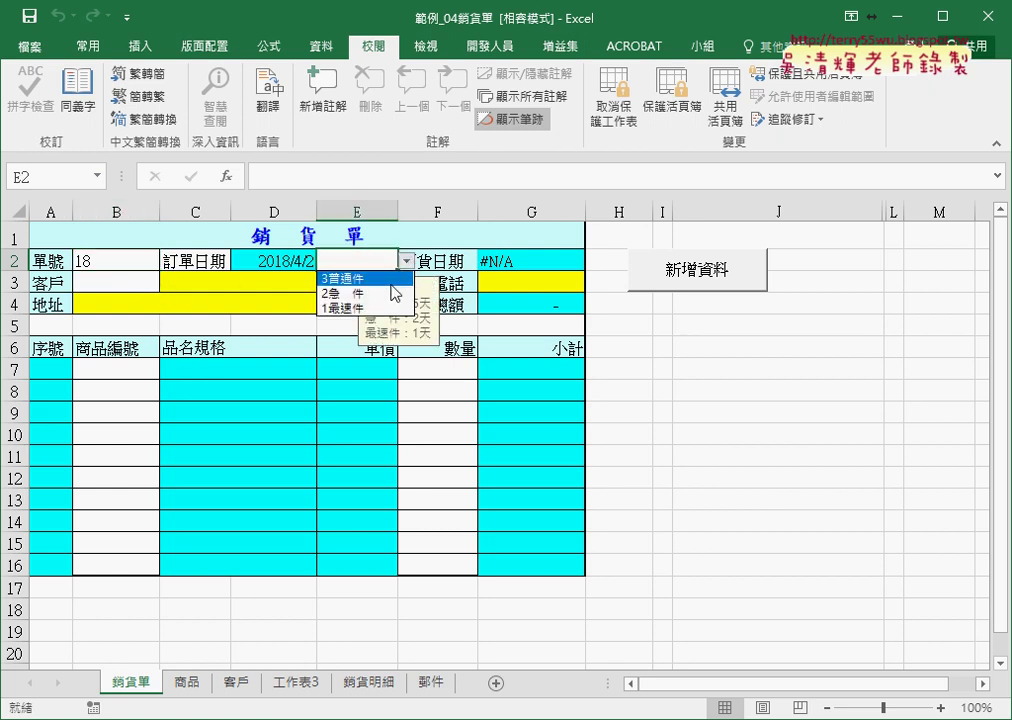
pyautogui.click(390, 290)
pyautogui.click(113, 282)
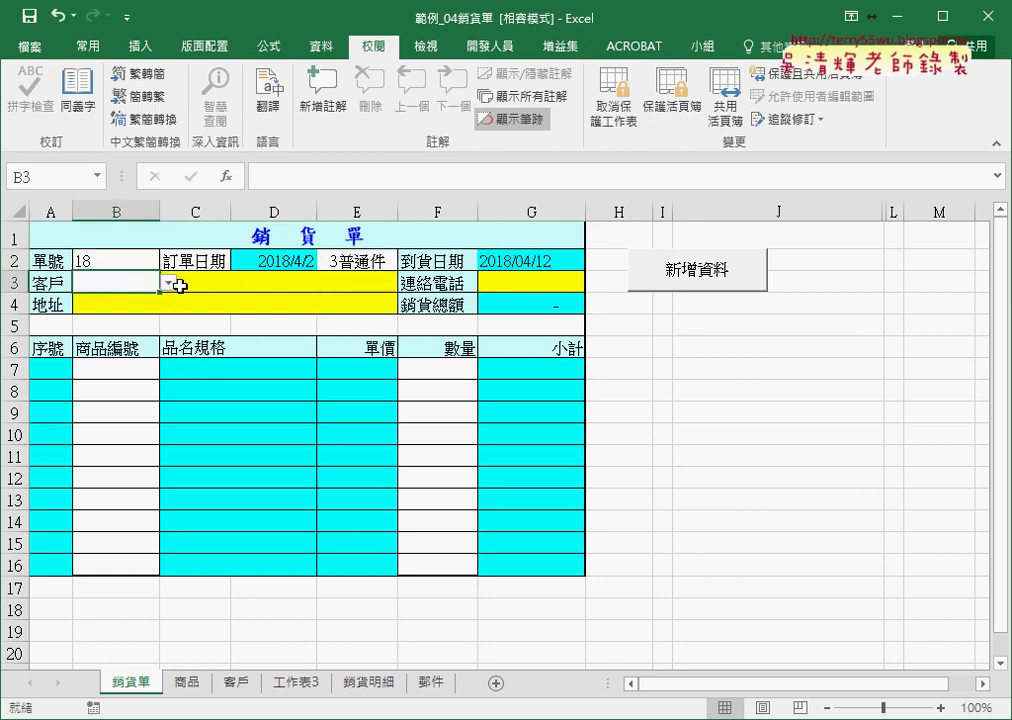
pyautogui.click(168, 283)
pyautogui.click(140, 345)
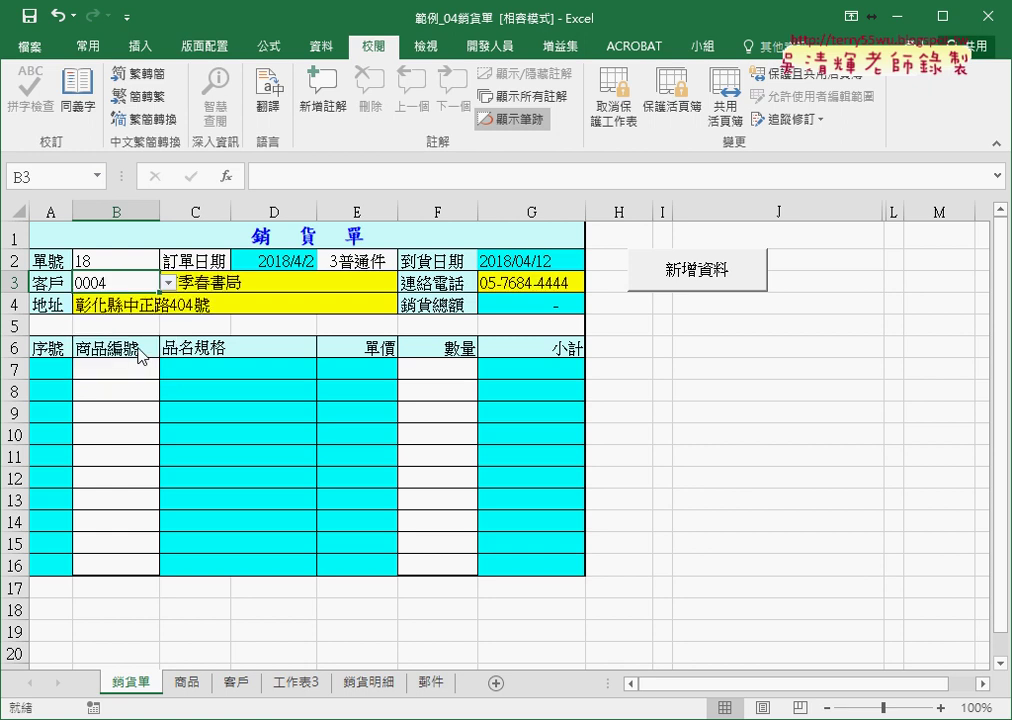
pyautogui.click(135, 368)
# Add items A2103 and B1104 on the first two product lines.
pyautogui.click(168, 370)
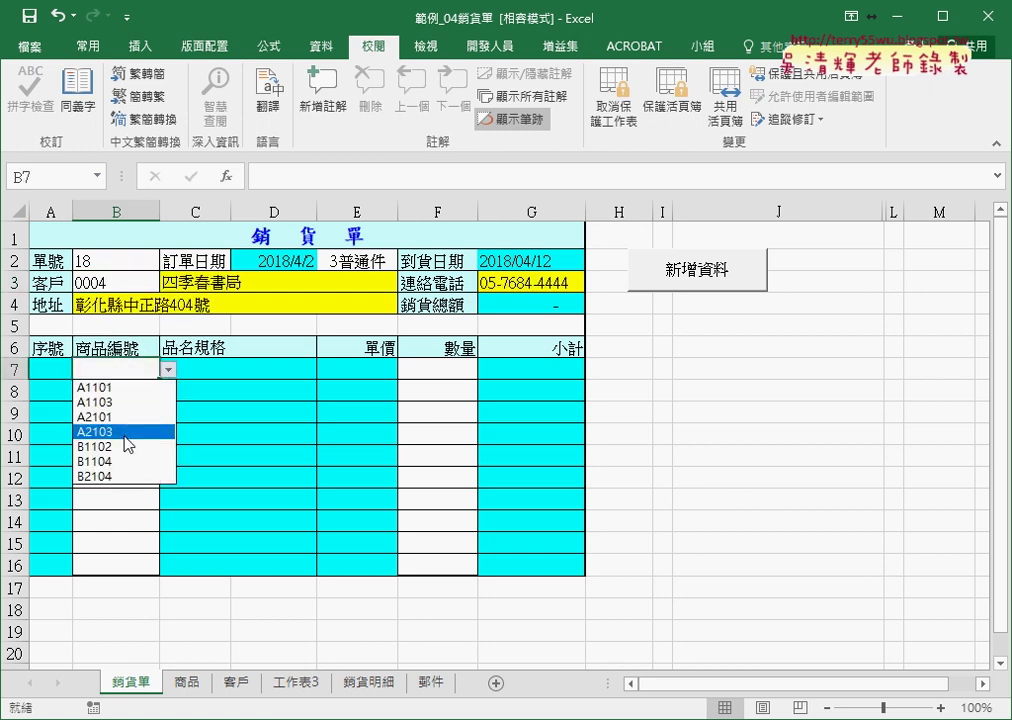
pyautogui.click(118, 437)
pyautogui.click(140, 393)
pyautogui.click(168, 392)
pyautogui.click(140, 486)
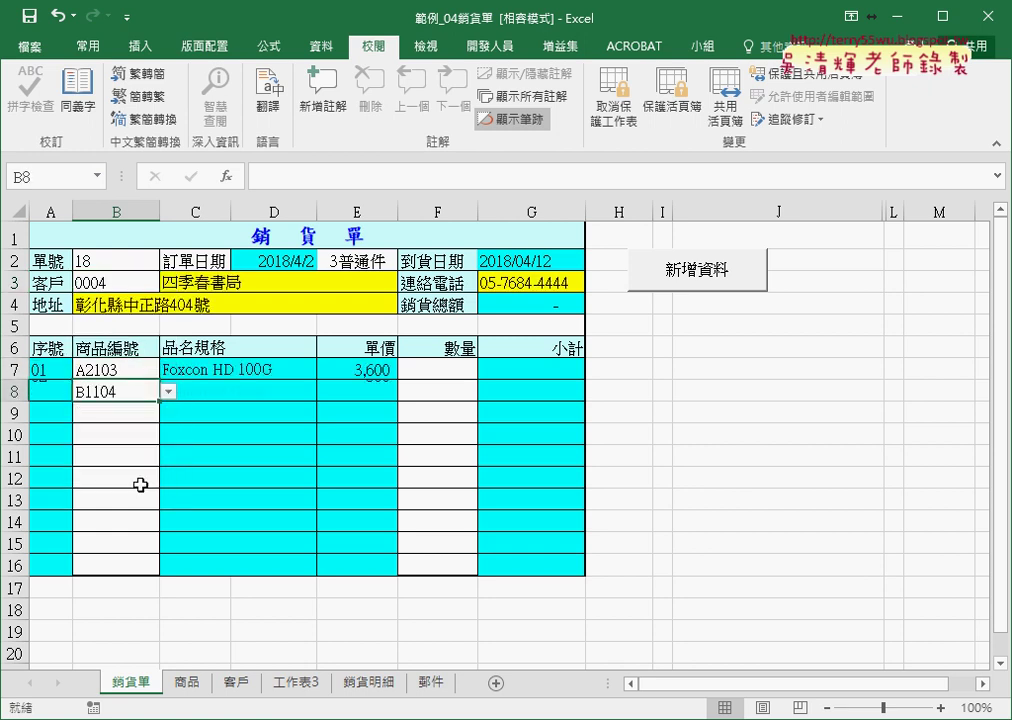
pyautogui.click(445, 374)
# Set quantities 3 and 5, file order 18 with 新增資料, and view it in 銷貨明細.
pyautogui.click(487, 369)
pyautogui.click(473, 423)
pyautogui.click(463, 390)
pyautogui.click(486, 392)
pyautogui.click(459, 472)
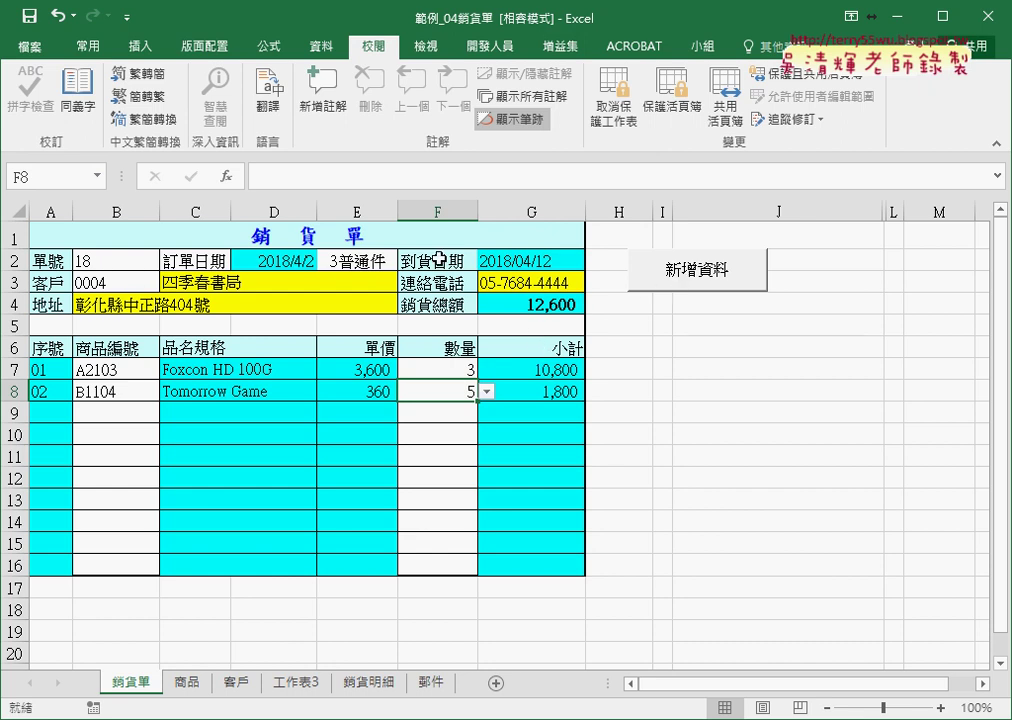
pyautogui.click(700, 272)
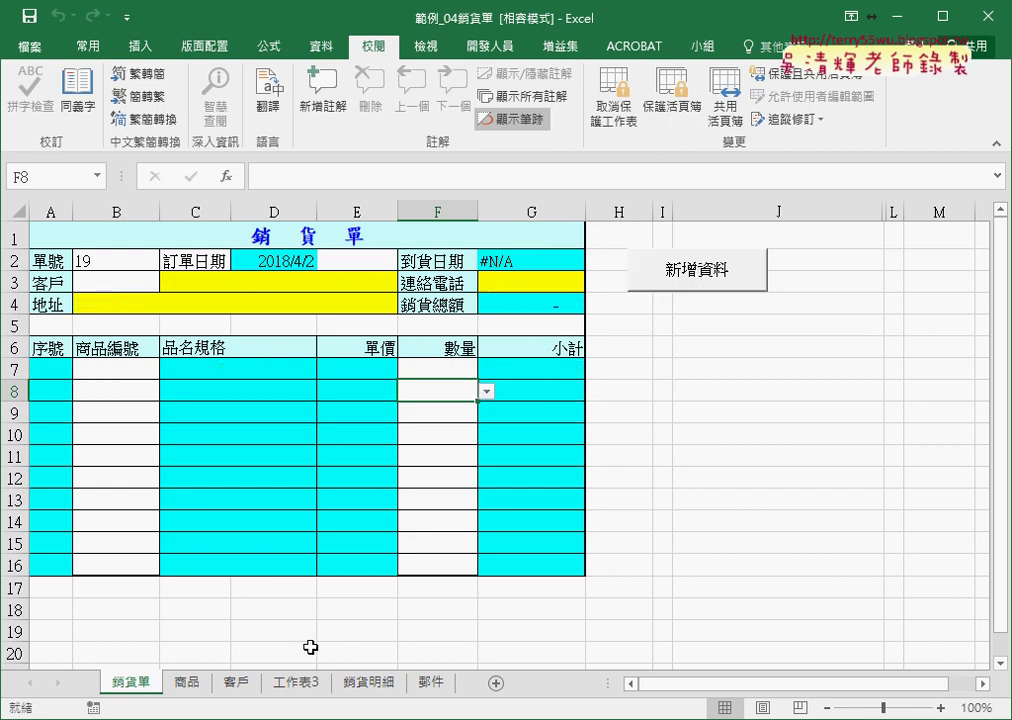
pyautogui.click(372, 684)
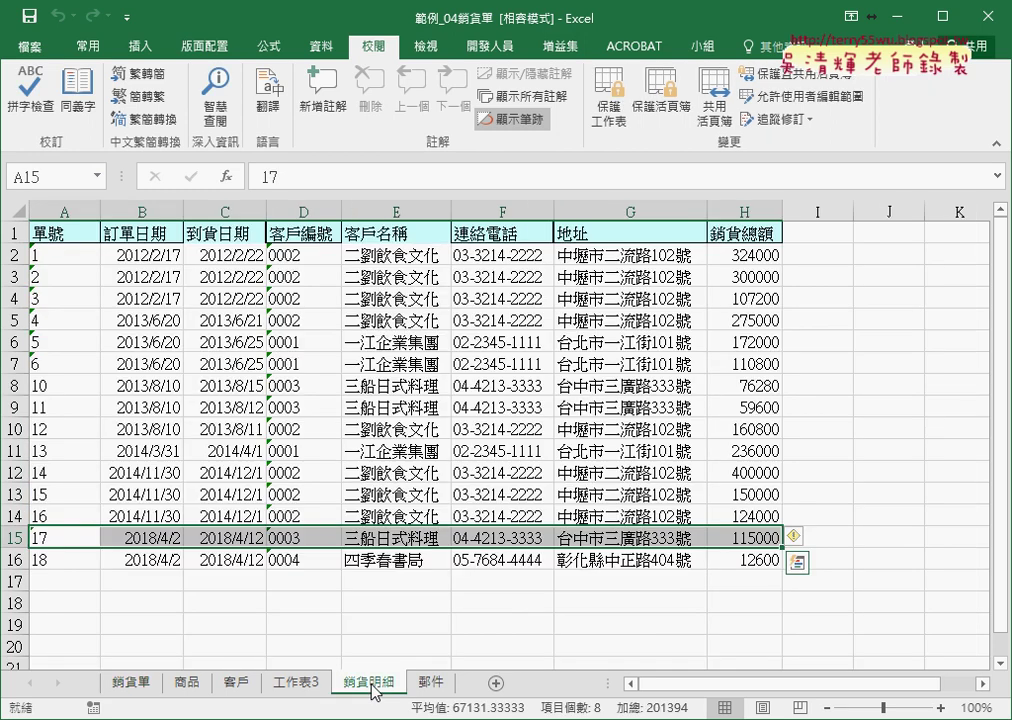
# Check that order 18 fills A16:H16 of 銷貨明細, then return to the 銷貨單 form.
pyautogui.moveTo(50, 560)
pyautogui.mouseDown()
pyautogui.moveTo(747, 560)
pyautogui.moveTo(737, 557)
pyautogui.mouseUp()
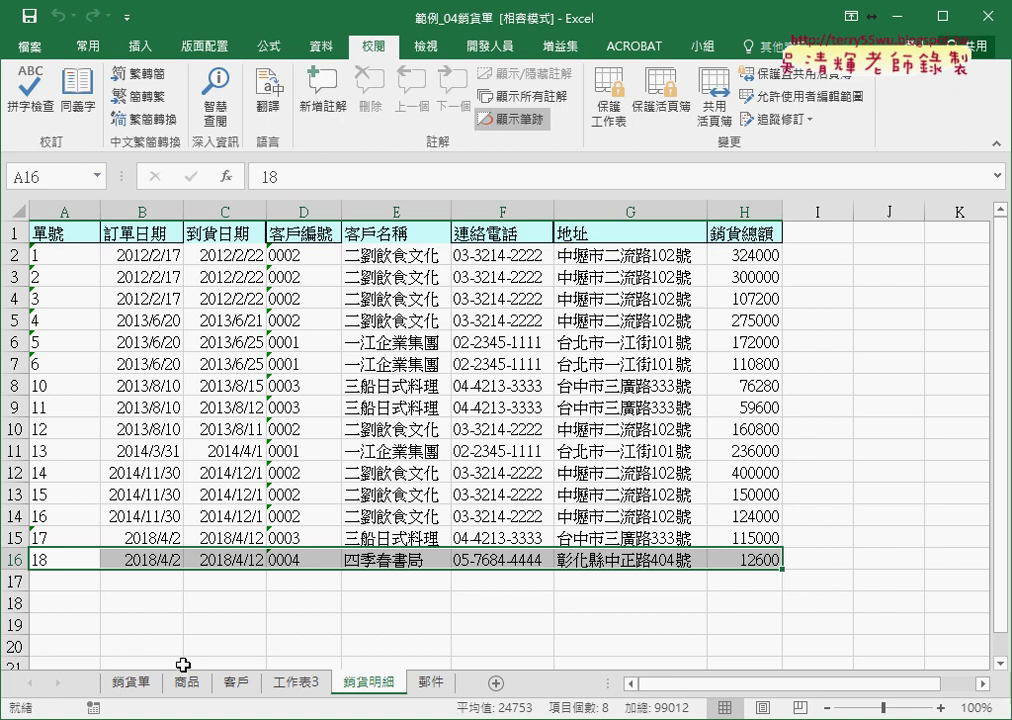
pyautogui.click(129, 690)
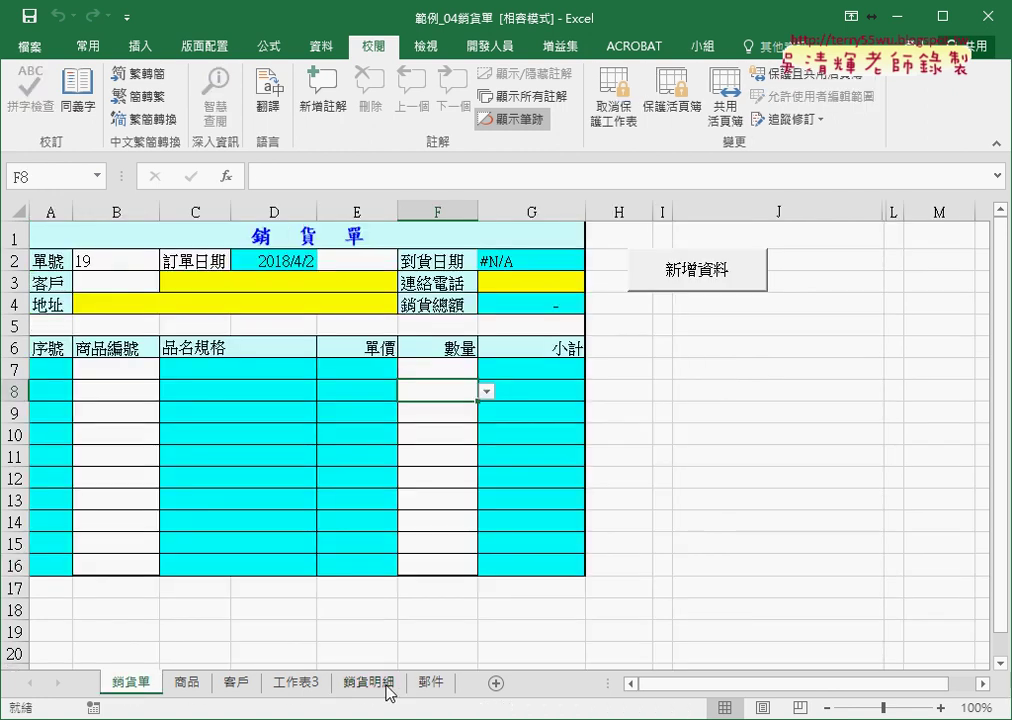
pyautogui.click(369, 683)
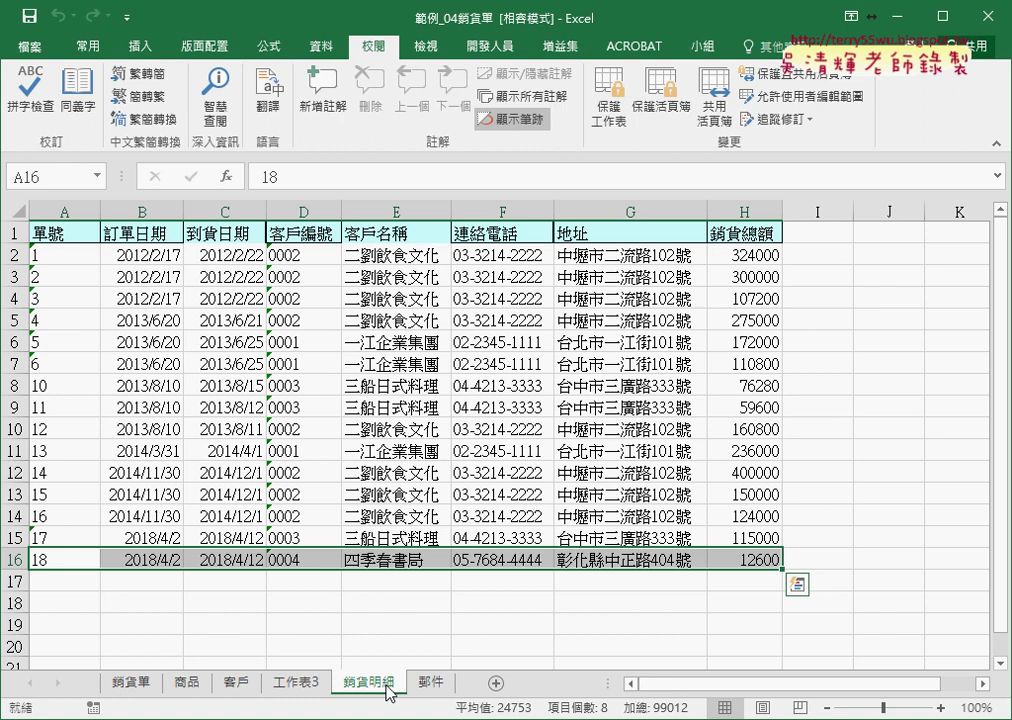
pyautogui.click(141, 690)
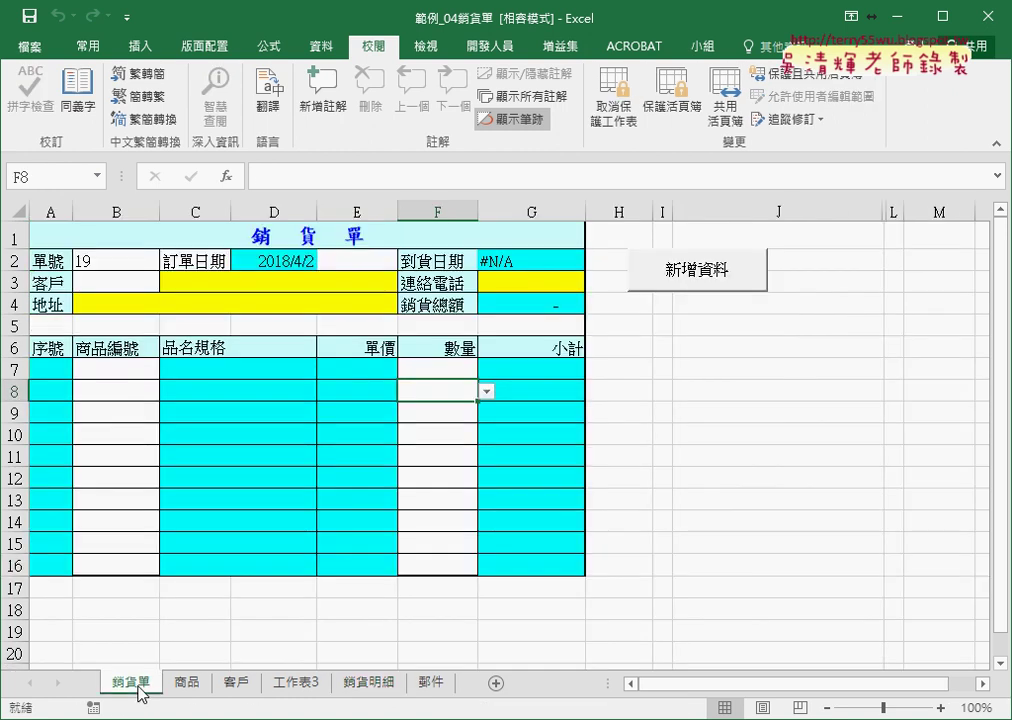
pyautogui.moveTo(141, 690); pyautogui.dragTo(145, 697)
pyautogui.moveTo(632, 243); pyautogui.dragTo(632, 297)
pyautogui.moveTo(632, 247); pyautogui.dragTo(628, 292)
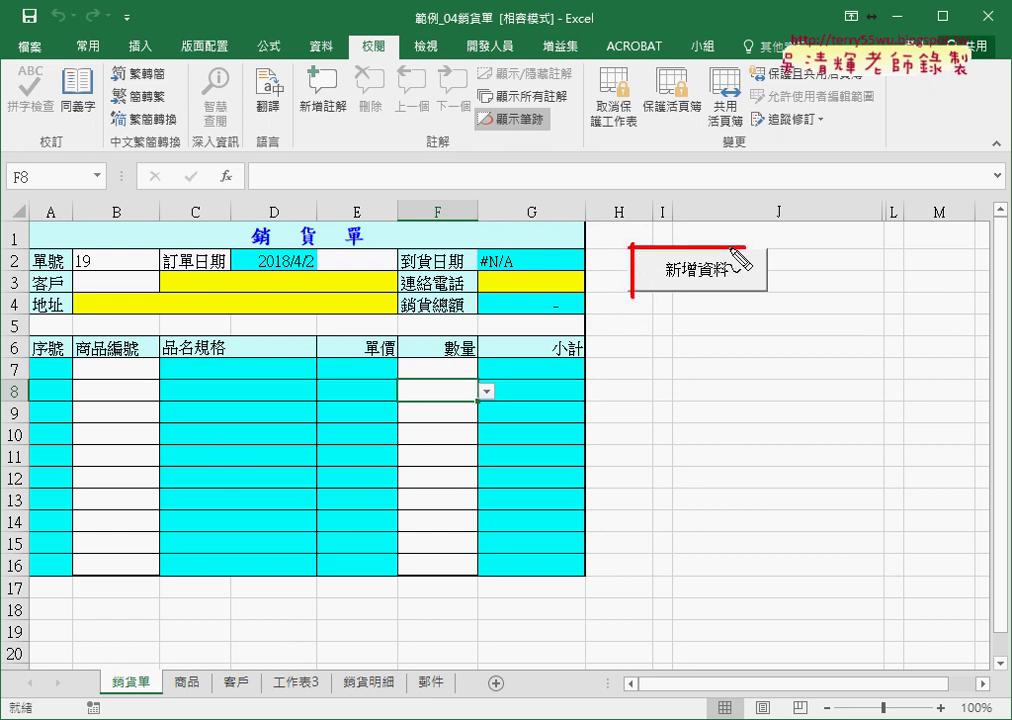
pyautogui.moveTo(384, 698); pyautogui.dragTo(401, 698)
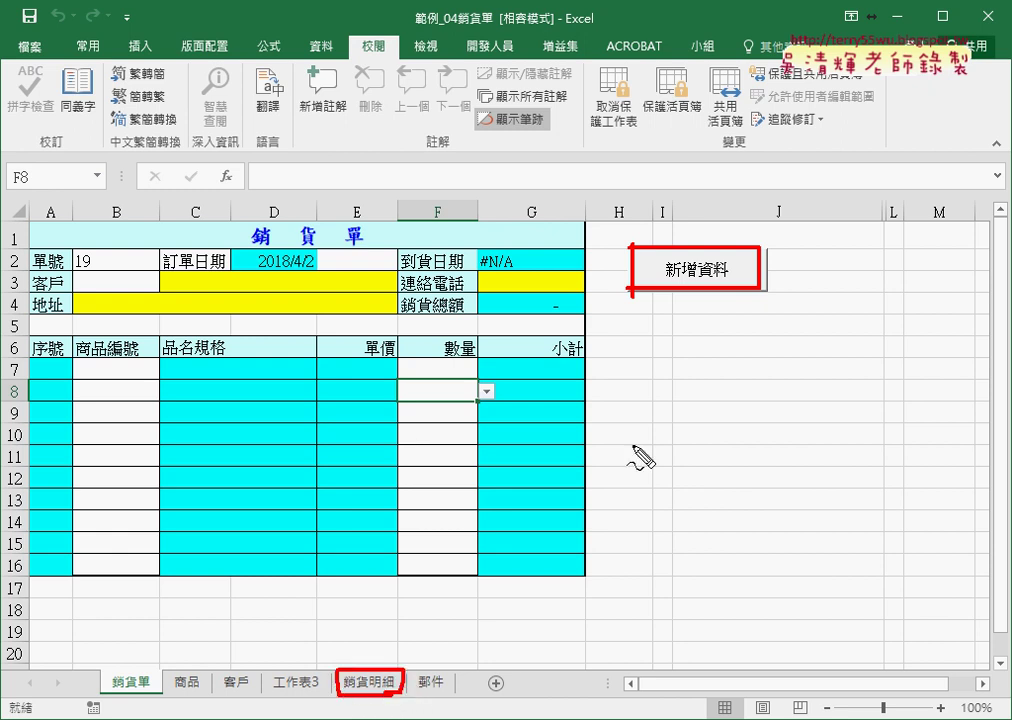
pyautogui.moveTo(685, 298)
pyautogui.mouseDown()
pyautogui.moveTo(401, 656)
pyautogui.moveTo(410, 637)
pyautogui.mouseUp()
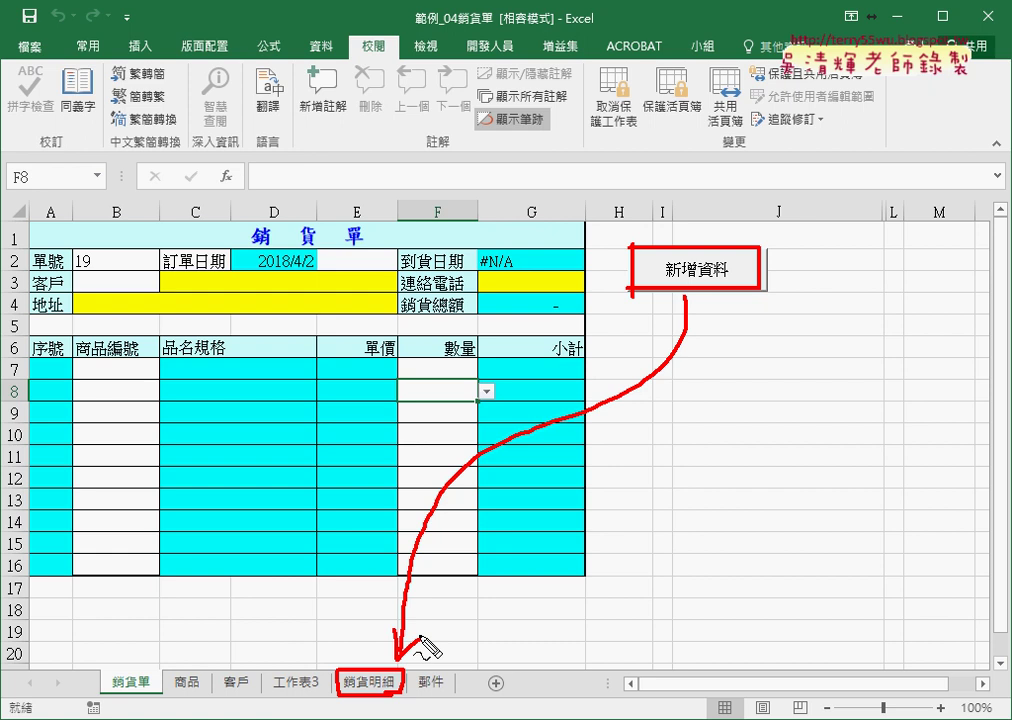
pyautogui.press('Escape')
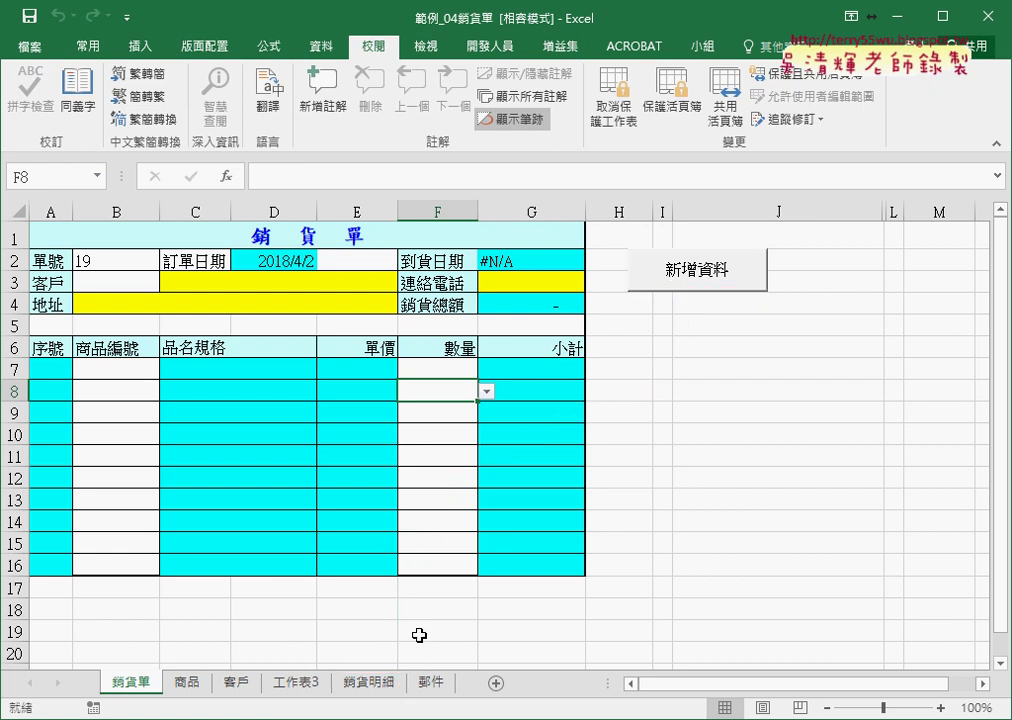
pyautogui.click(366, 684)
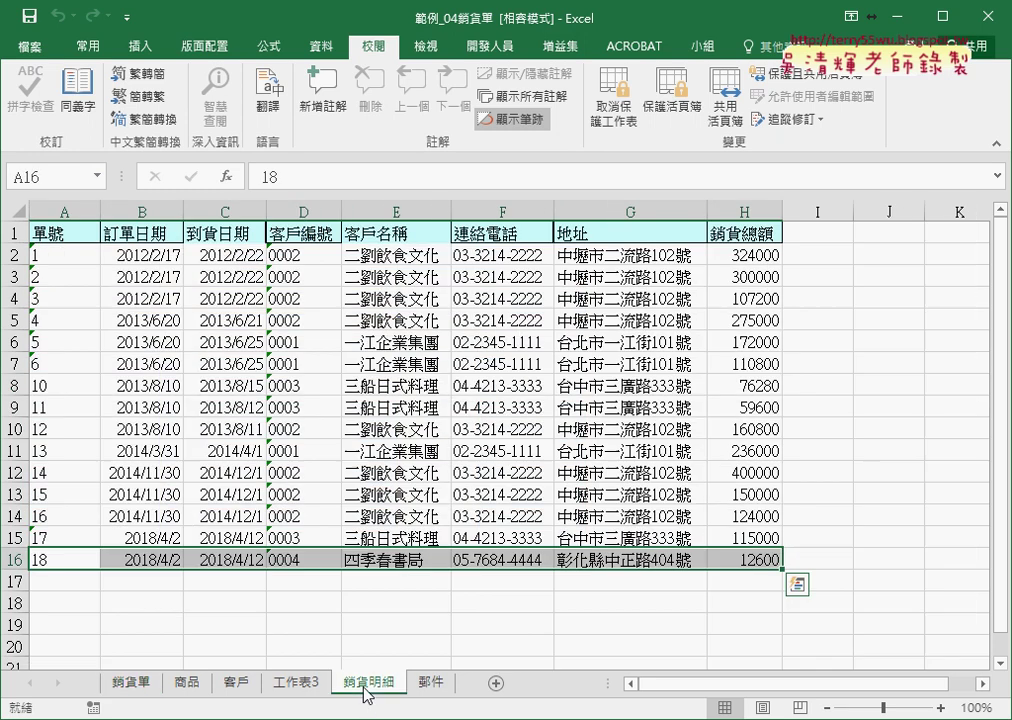
pyautogui.click(68, 240)
pyautogui.hotkey('ctrl', 'Down')
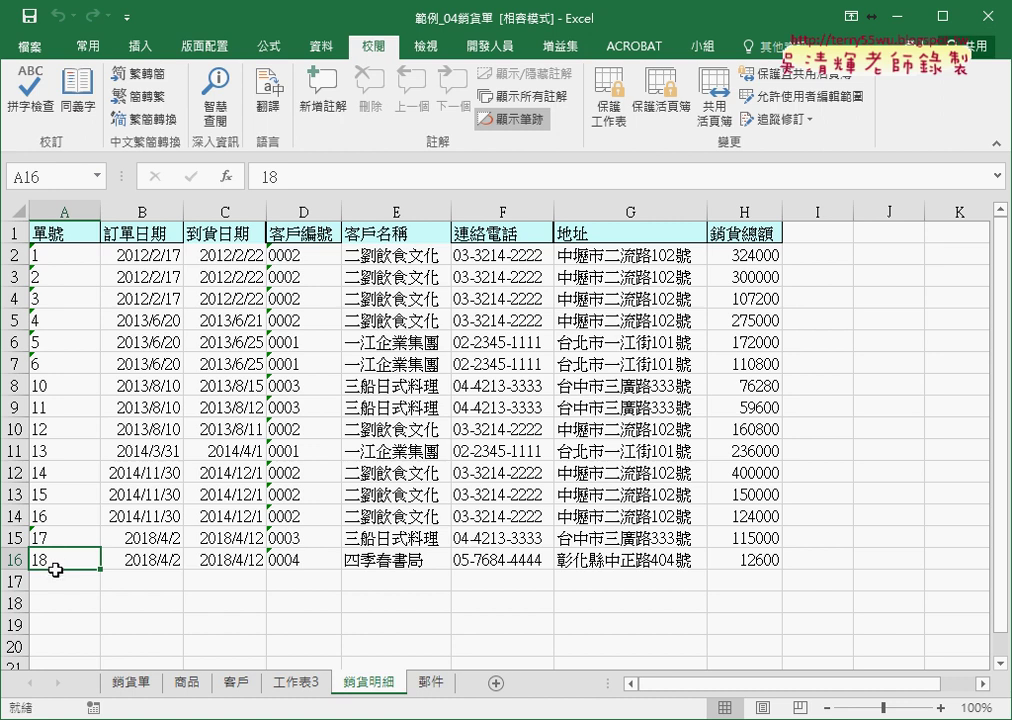
pyautogui.click(57, 583)
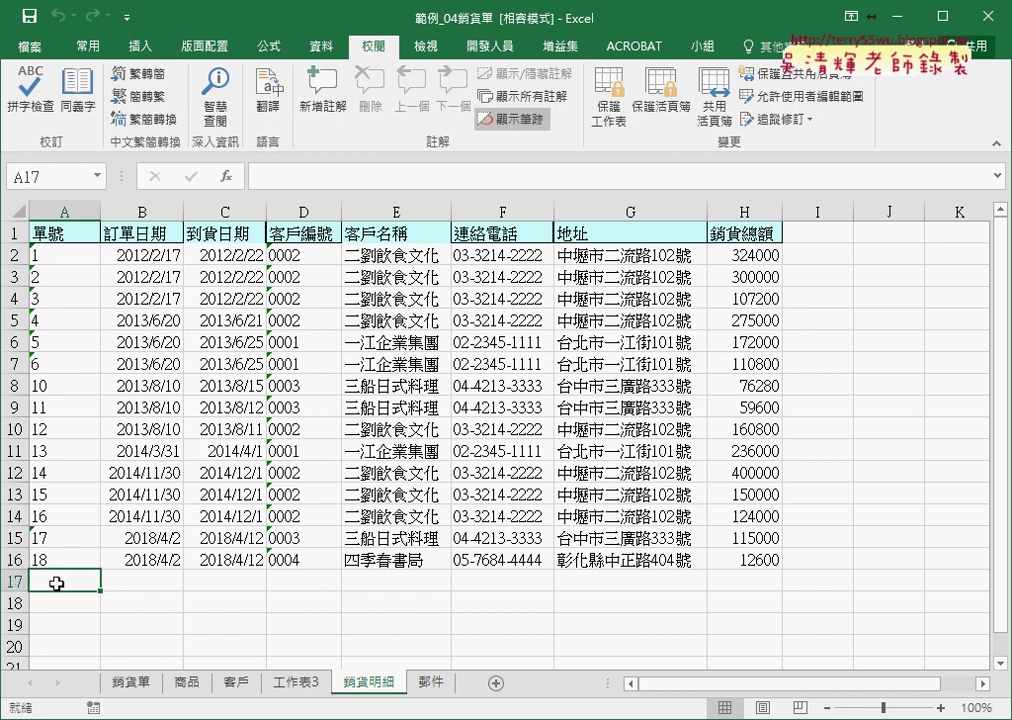
# Switch to the 銷貨單 form and pen a 'Sheets(4' note beside it.
pyautogui.click(145, 685)
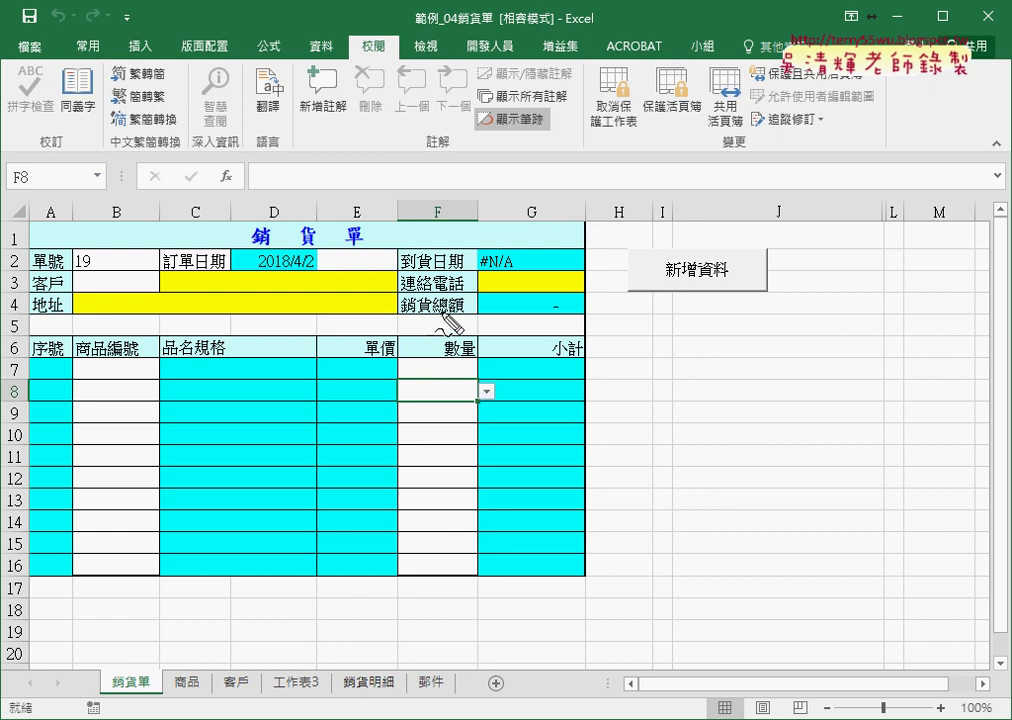
pyautogui.moveTo(600, 436)
pyautogui.mouseDown()
pyautogui.moveTo(566, 490)
pyautogui.moveTo(666, 488)
pyautogui.moveTo(681, 455)
pyautogui.moveTo(683, 489)
pyautogui.mouseUp()
pyautogui.moveTo(733, 439); pyautogui.dragTo(718, 490)
pyautogui.moveTo(728, 441); pyautogui.dragTo(736, 458)
pyautogui.moveTo(734, 438); pyautogui.dragTo(734, 478)
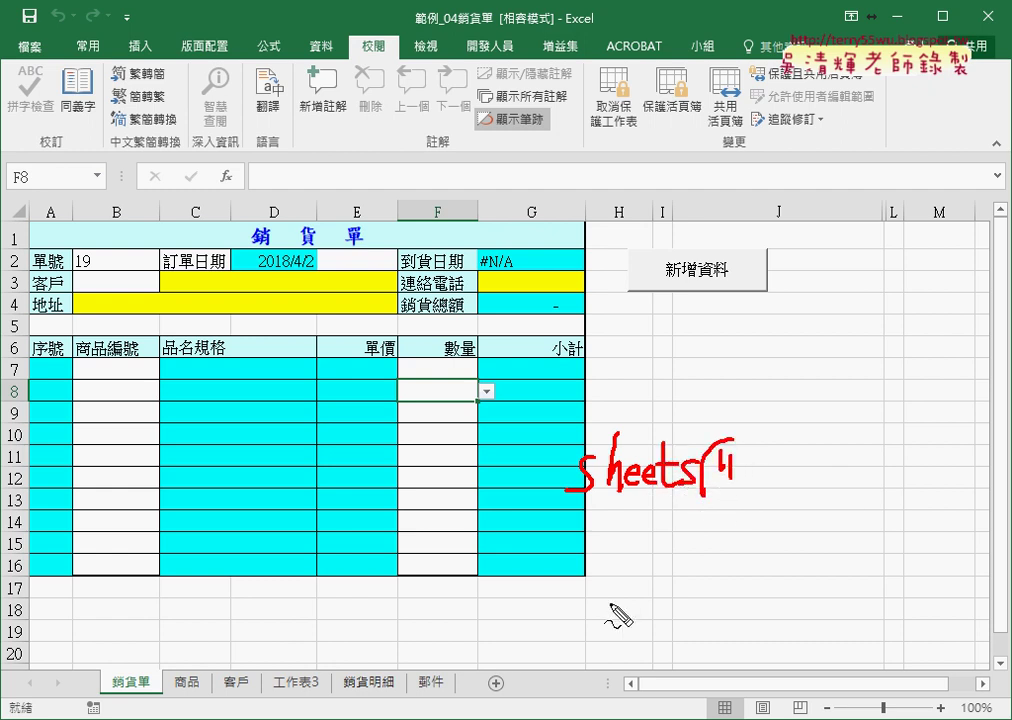
# Underline the 銷貨明細 tab, finish the note as Sheets(4 11), then erase all ink.
pyautogui.moveTo(343, 689); pyautogui.dragTo(390, 687)
pyautogui.moveTo(778, 460)
pyautogui.mouseDown()
pyautogui.moveTo(779, 486)
pyautogui.moveTo(793, 485)
pyautogui.mouseUp()
pyautogui.moveTo(817, 430); pyautogui.dragTo(805, 484)
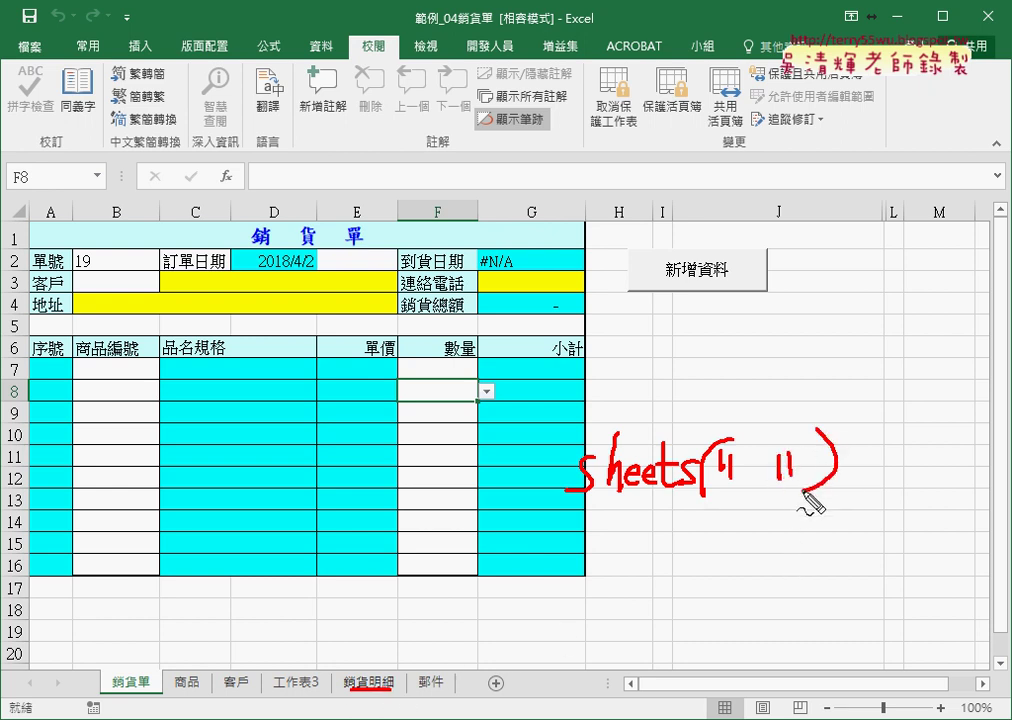
pyautogui.click(833, 498)
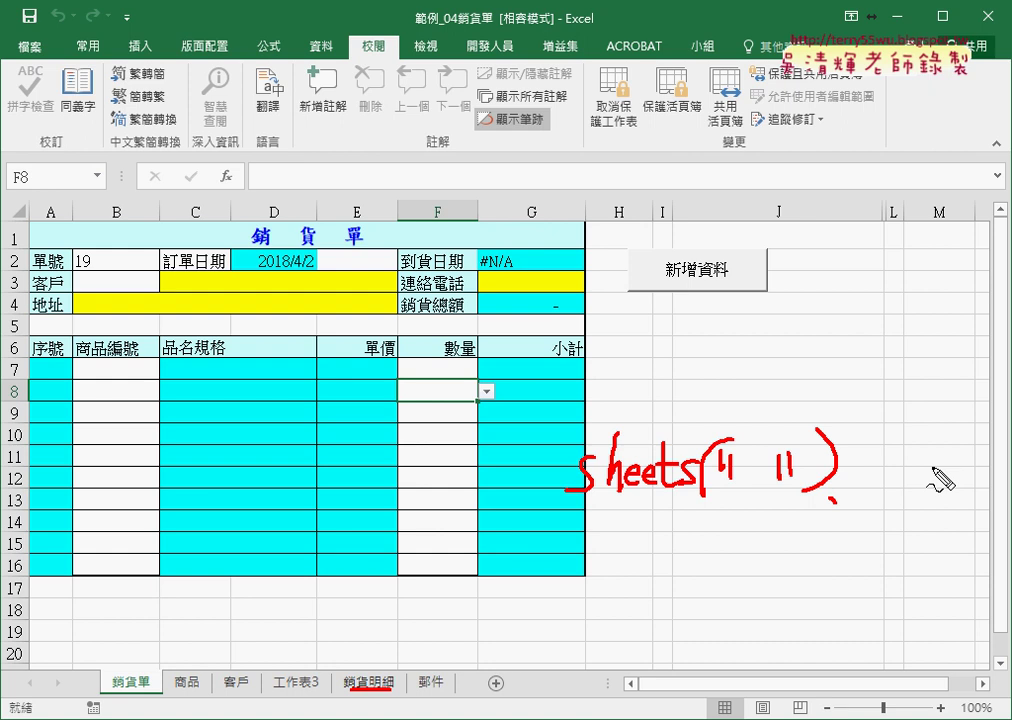
pyautogui.press('Escape')
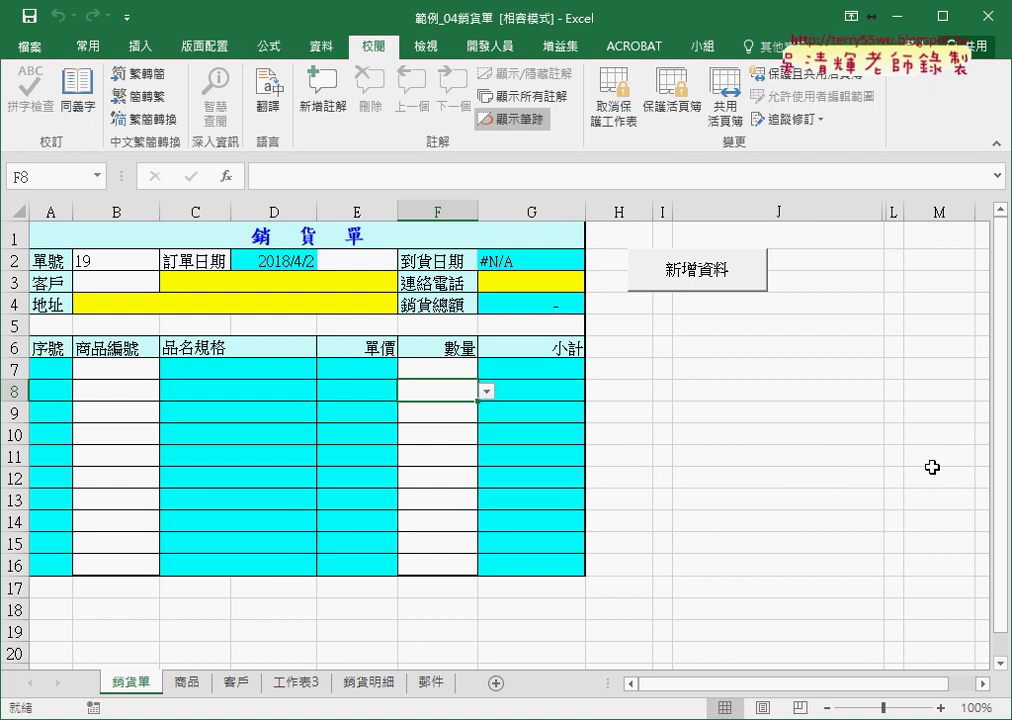
# Set delivery type 2急件 in E2 and customer 0003 (三船日式料理) in B3.
pyautogui.click(393, 261)
pyautogui.click(407, 261)
pyautogui.click(365, 291)
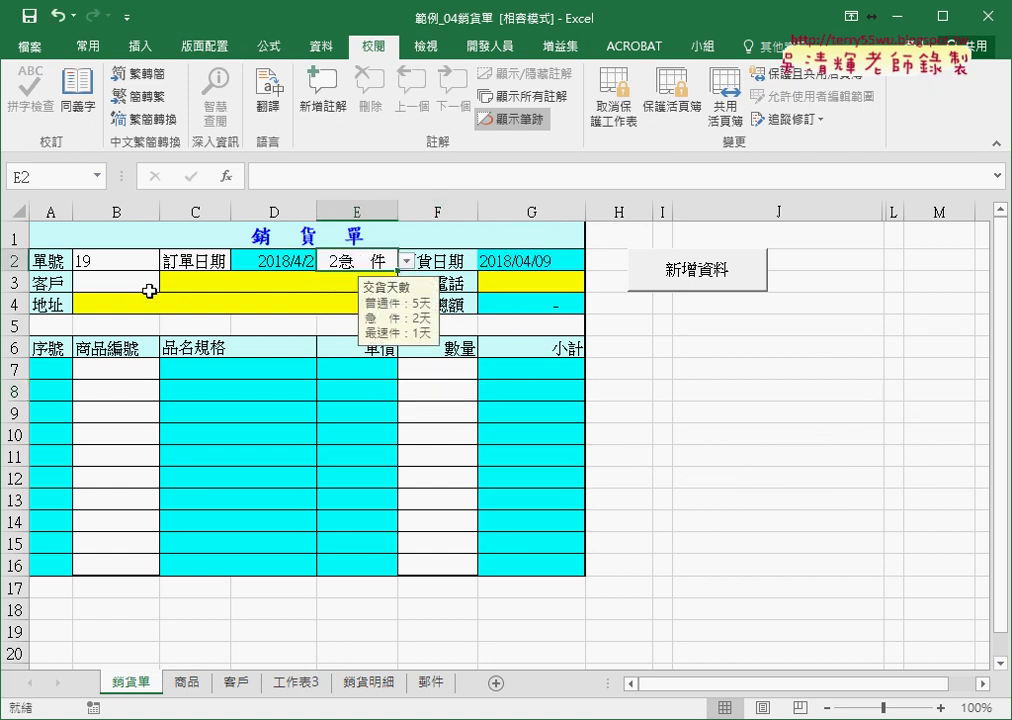
pyautogui.click(150, 284)
pyautogui.click(169, 285)
pyautogui.click(100, 327)
# Pick product A2101 for both item rows B7 and B8.
pyautogui.click(152, 369)
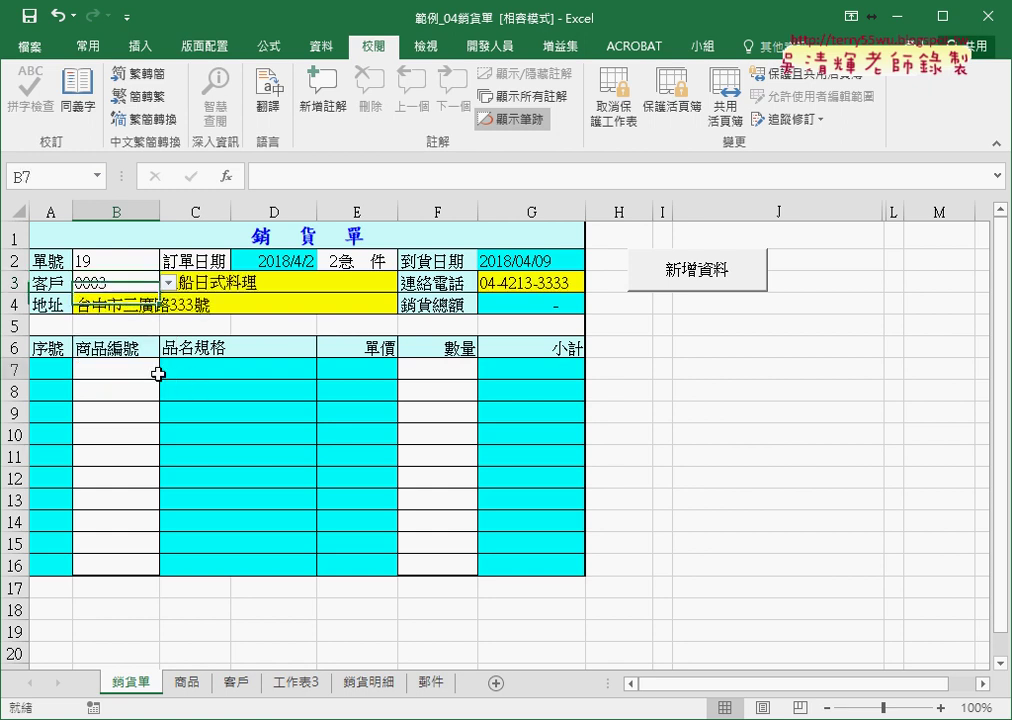
pyautogui.click(168, 369)
pyautogui.click(147, 416)
pyautogui.click(140, 391)
pyautogui.click(168, 391)
pyautogui.click(97, 438)
# Set quantity 3 in F7 and F8, bringing the total to 150,000.
pyautogui.click(437, 369)
pyautogui.click(487, 369)
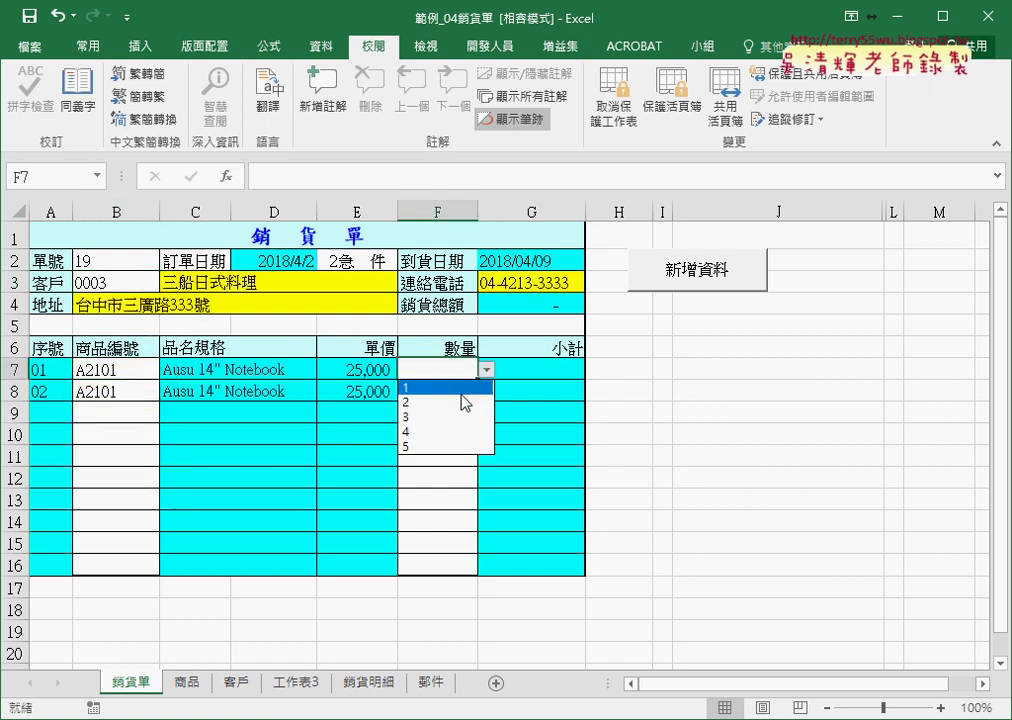
pyautogui.click(452, 411)
pyautogui.click(445, 391)
pyautogui.click(487, 391)
pyautogui.click(452, 433)
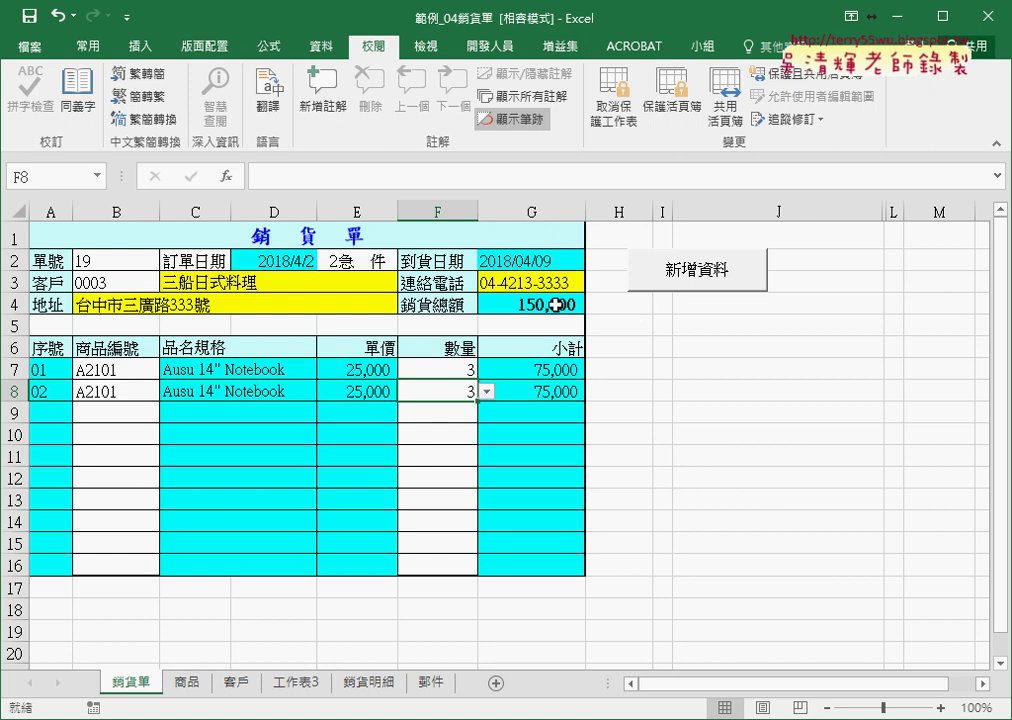
# Check 銷貨明細, marking row 17 for the next order, then return to 銷貨單.
pyautogui.click(370, 684)
pyautogui.moveTo(73, 582); pyautogui.dragTo(682, 583)
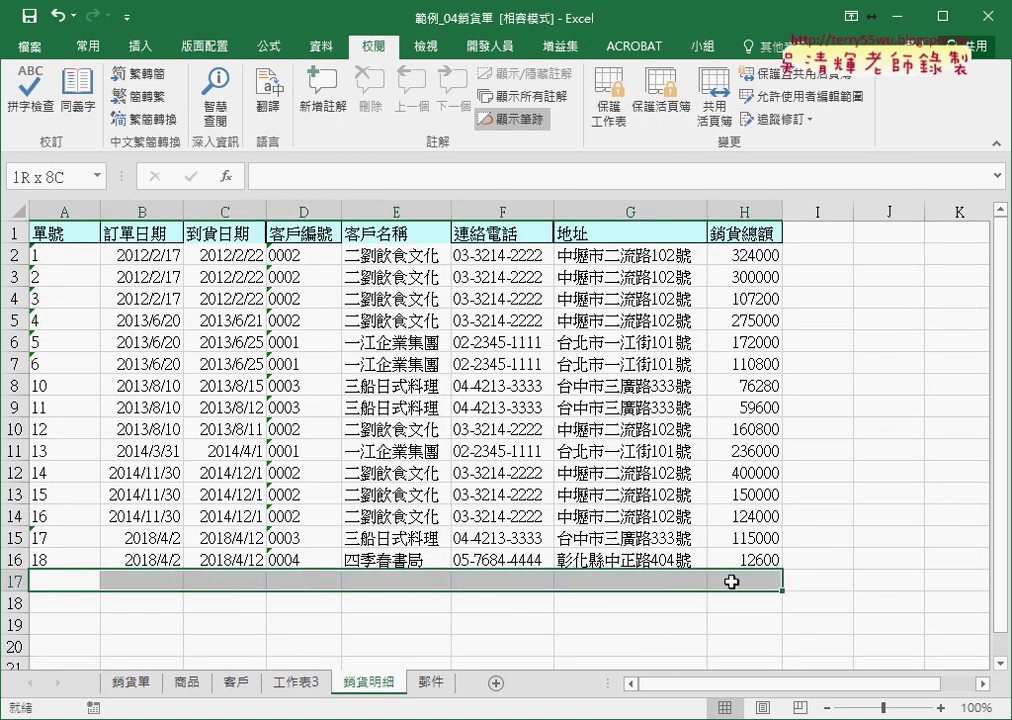
pyautogui.click(128, 684)
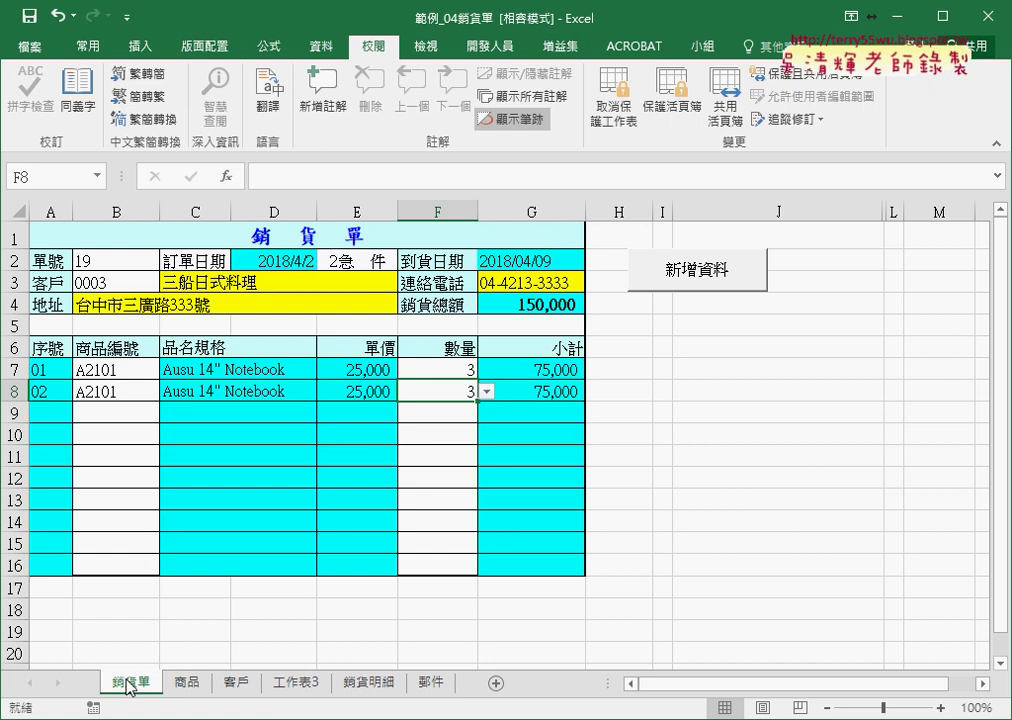
# Open the 新增資料 button's assigned macro in the VBA editor via 指定巨集 > 編輯.
pyautogui.rightClick(692, 269)
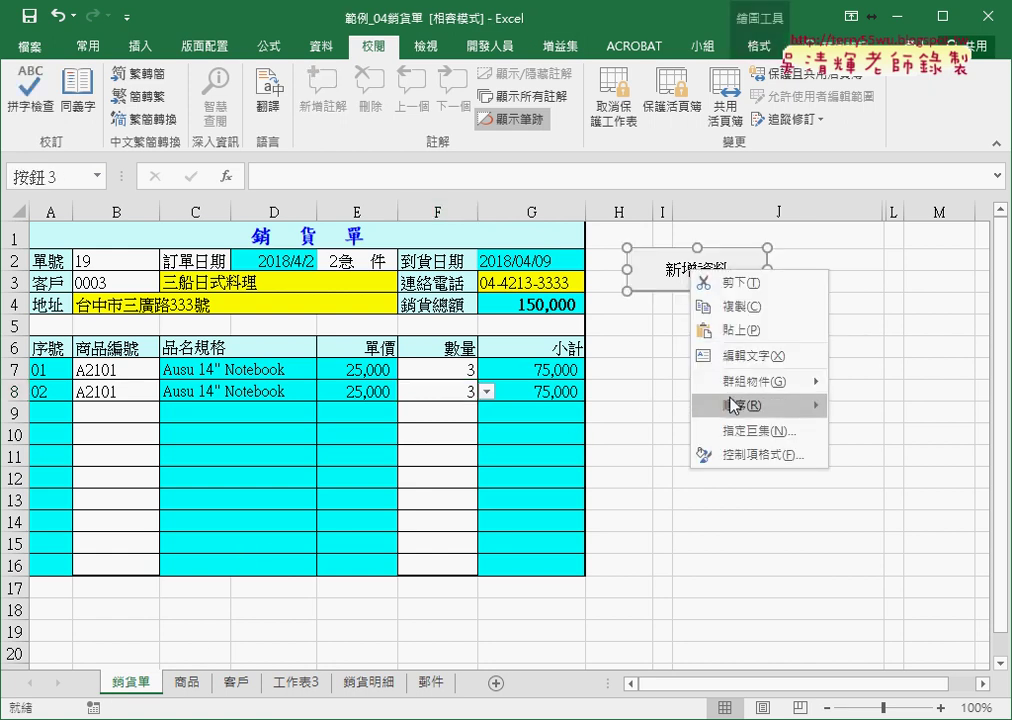
pyautogui.click(757, 430)
pyautogui.click(829, 336)
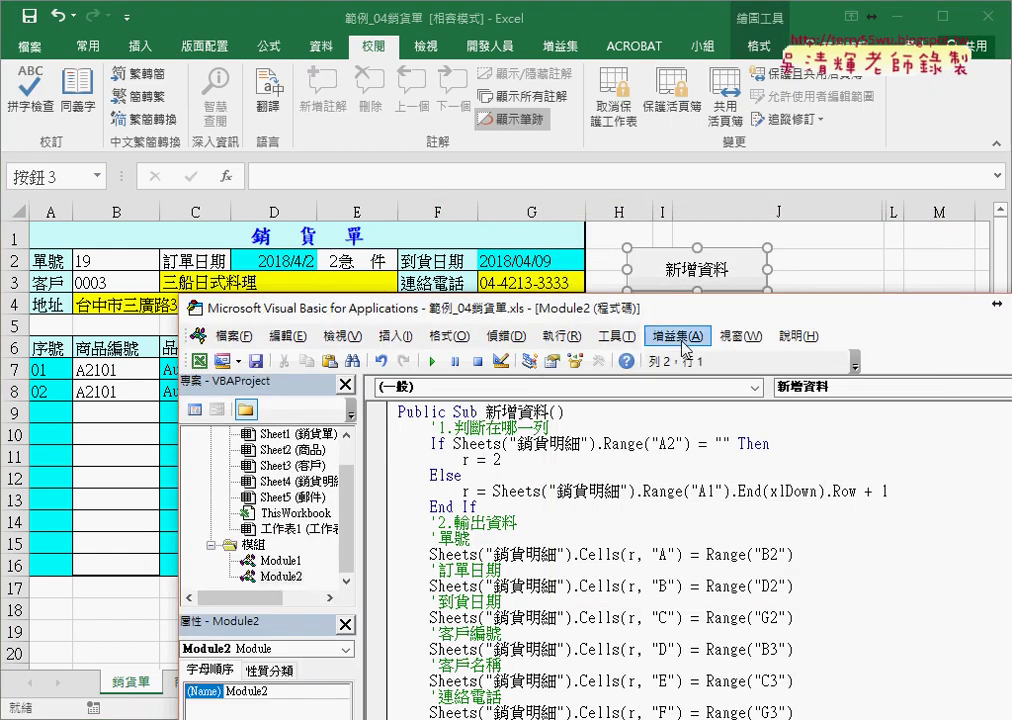
pyautogui.moveTo(613, 316)
pyautogui.mouseDown()
pyautogui.moveTo(580, 40)
pyautogui.moveTo(599, 36)
pyautogui.mouseUp()
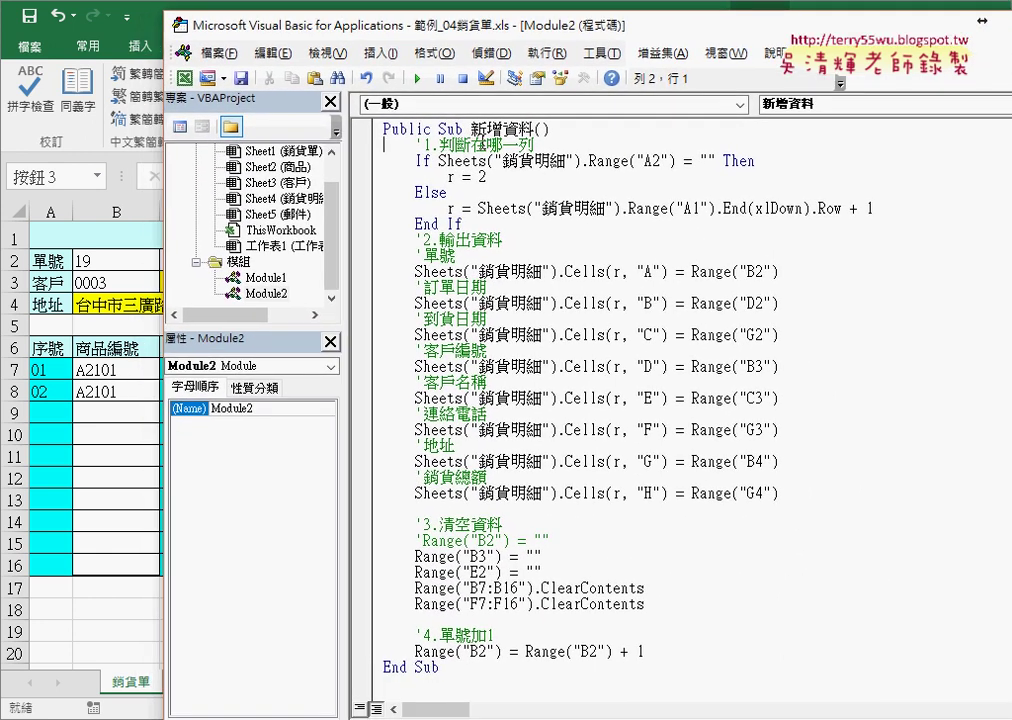
# Highlight Module2's section comments: 1.判斷在哪一列, 2.輸出資料, 3.清空資料, 4.單號加1.
pyautogui.press('Down')
pyautogui.press('Down')
pyautogui.press('Down')
pyautogui.press('End')
pyautogui.press('Up')
pyautogui.press('Up')
pyautogui.press('Up')
pyautogui.hotkey('shift', 'Home')
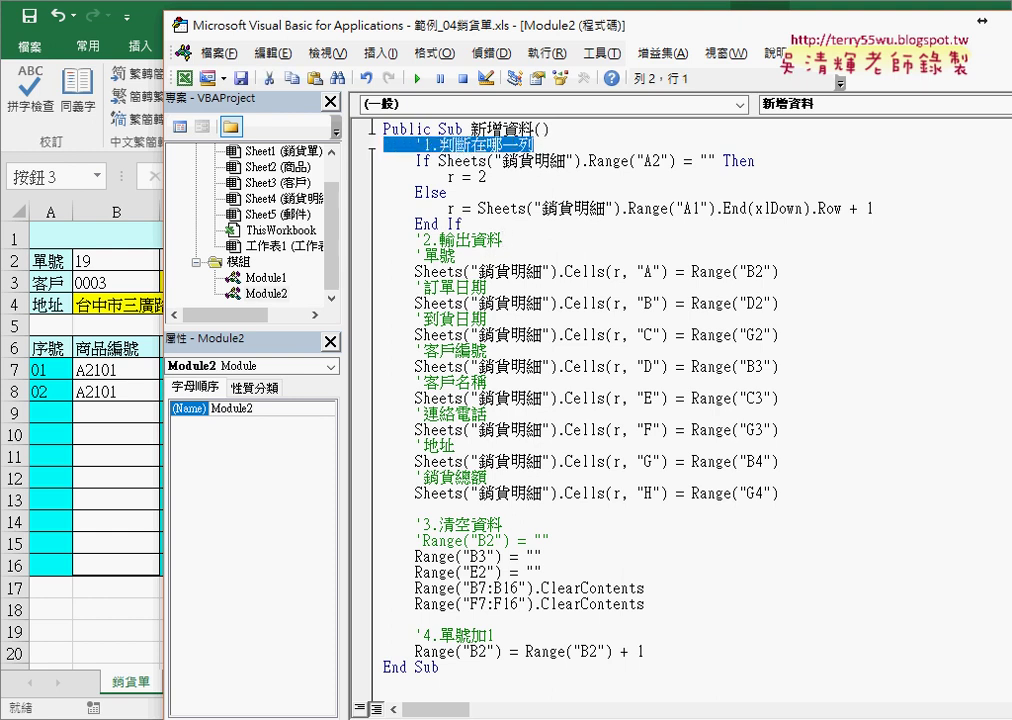
pyautogui.moveTo(505, 240); pyautogui.dragTo(384, 240)
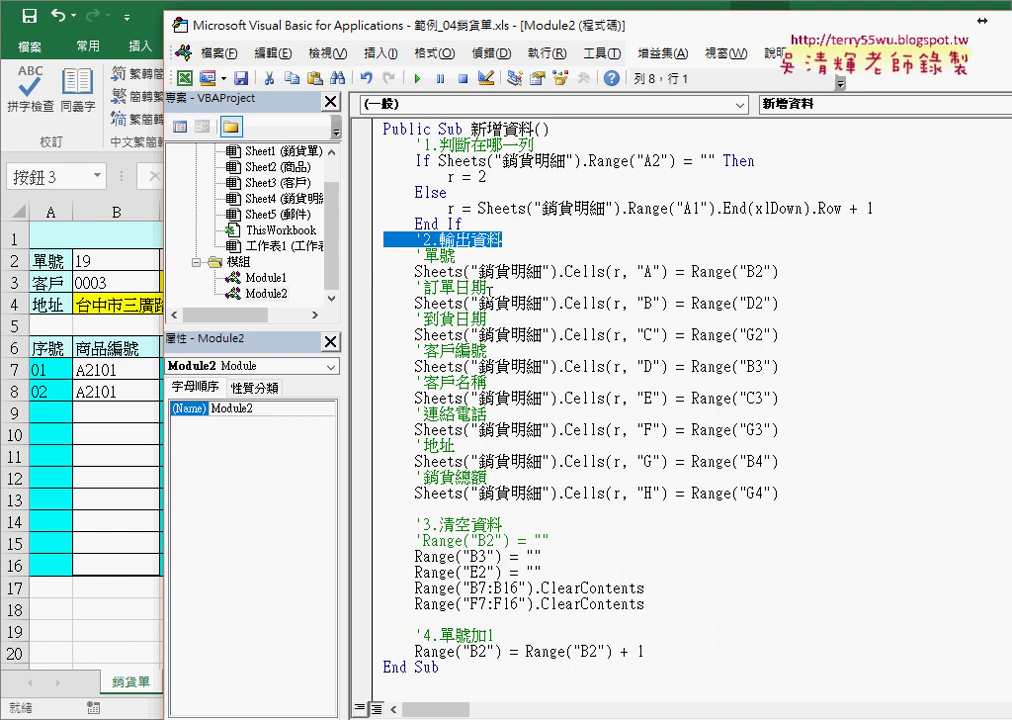
pyautogui.click(513, 527)
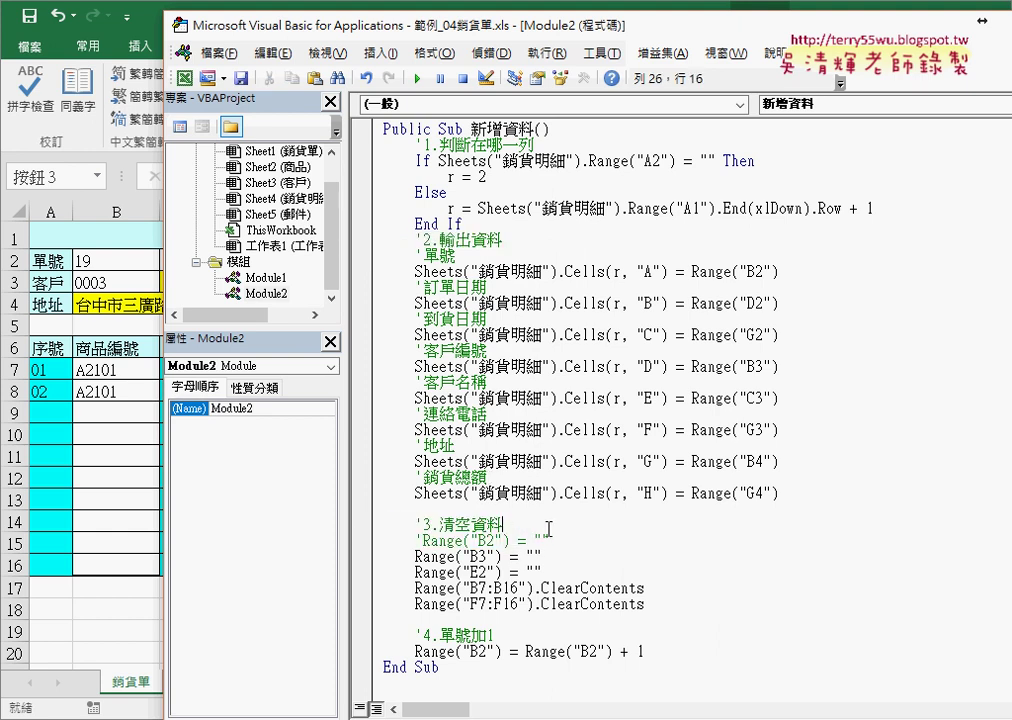
pyautogui.moveTo(507, 632); pyautogui.dragTo(384, 634)
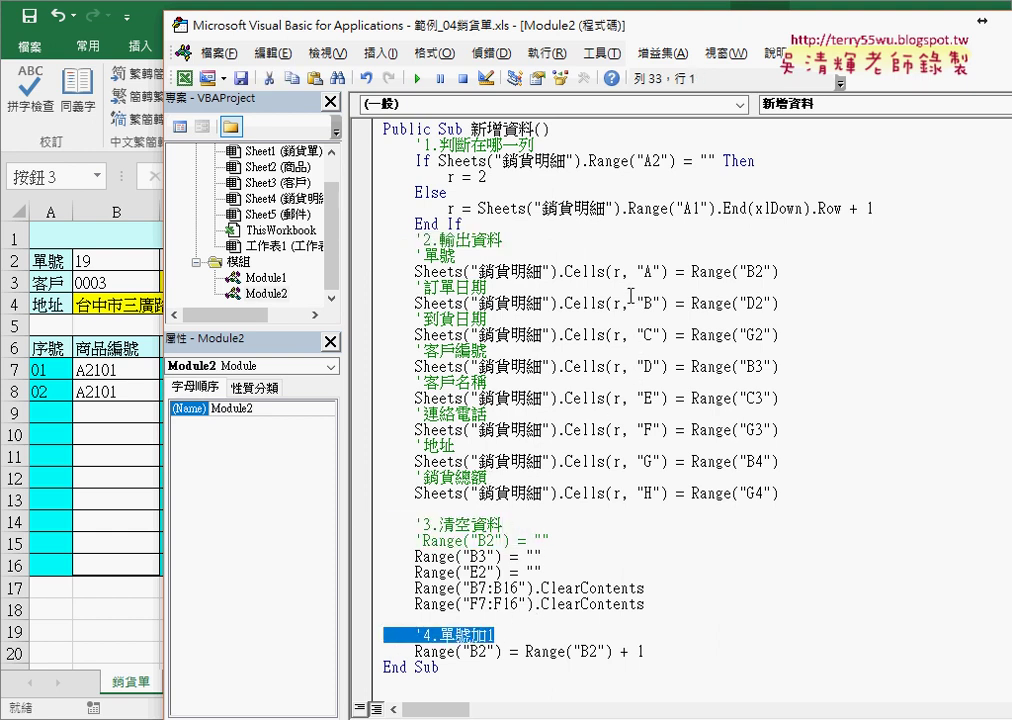
pyautogui.moveTo(535, 145); pyautogui.dragTo(384, 145)
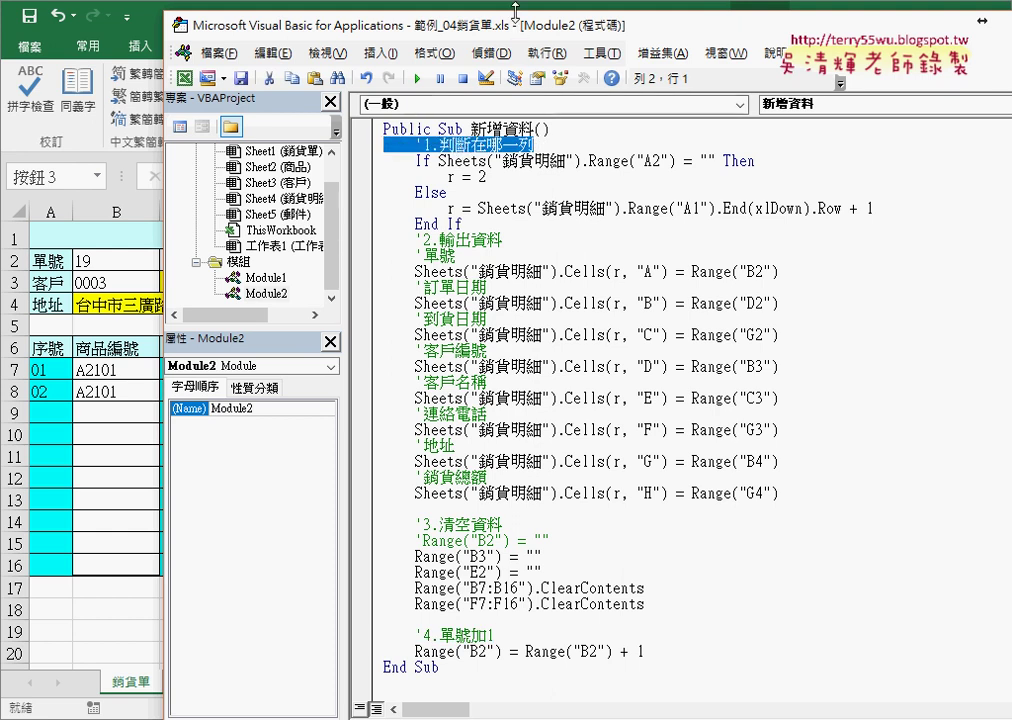
pyautogui.moveTo(515, 11)
pyautogui.mouseDown()
pyautogui.moveTo(516, 48)
pyautogui.moveTo(512, 27)
pyautogui.mouseUp()
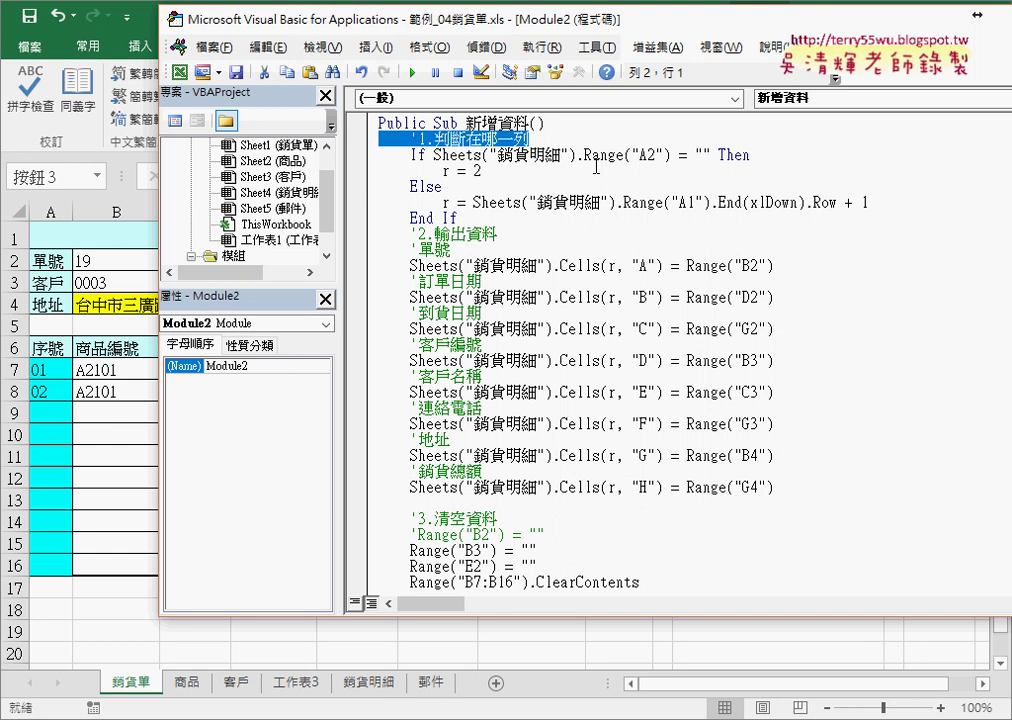
pyautogui.click(368, 684)
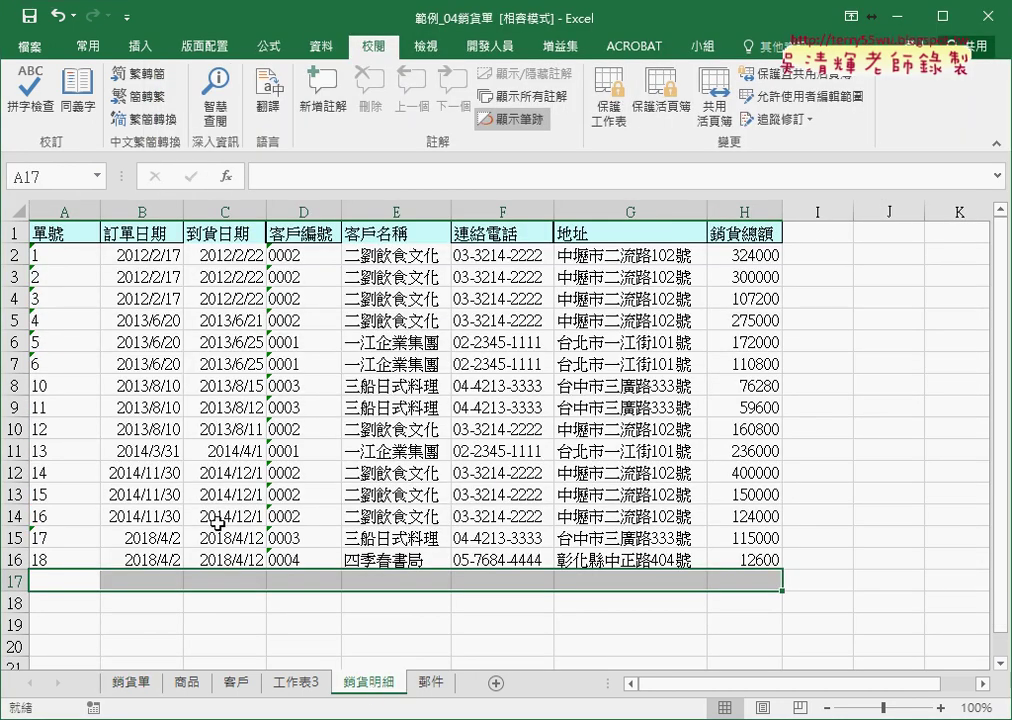
pyautogui.moveTo(72, 257); pyautogui.dragTo(746, 558)
pyautogui.hotkey('ctrl', 'c')
pyautogui.press('Delete')
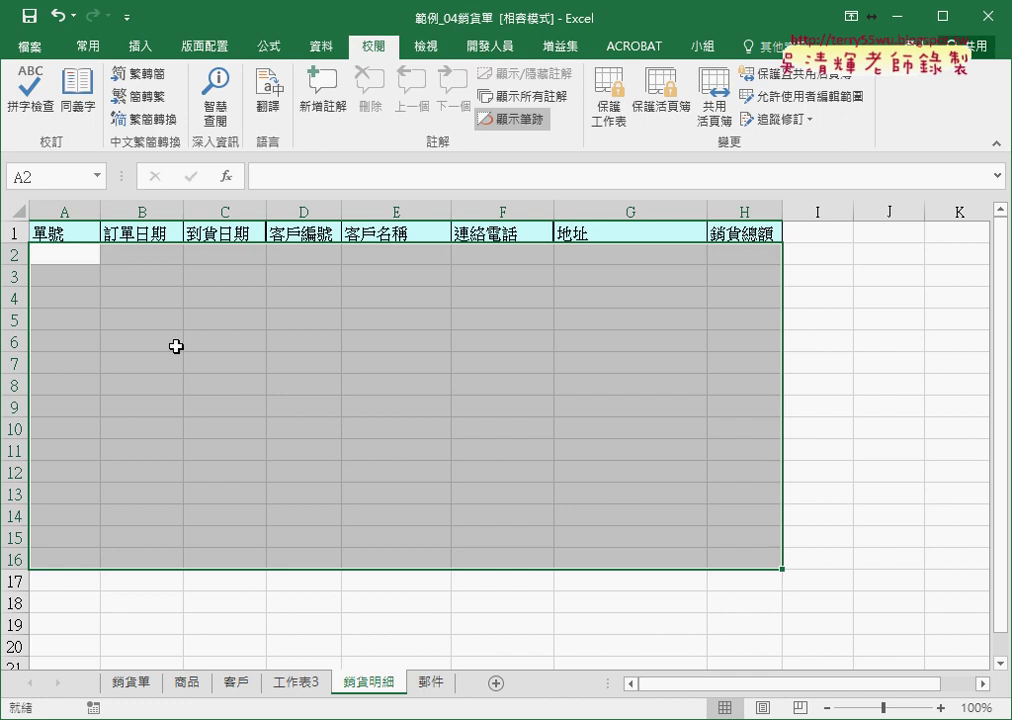
pyautogui.click(61, 257)
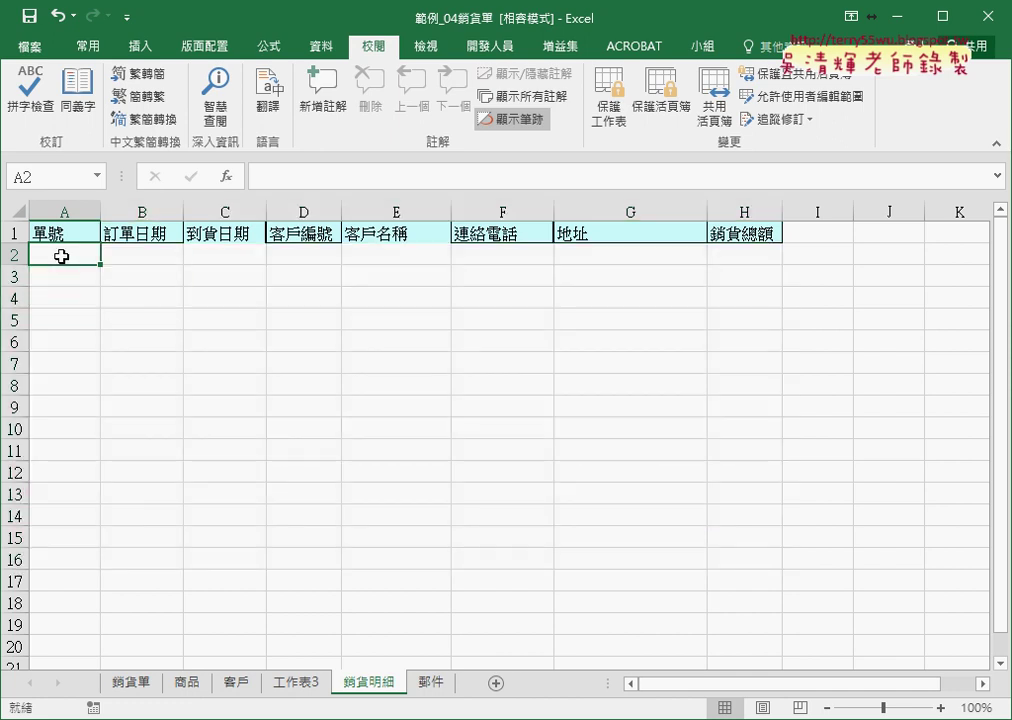
pyautogui.hotkey('ctrl', 'v')
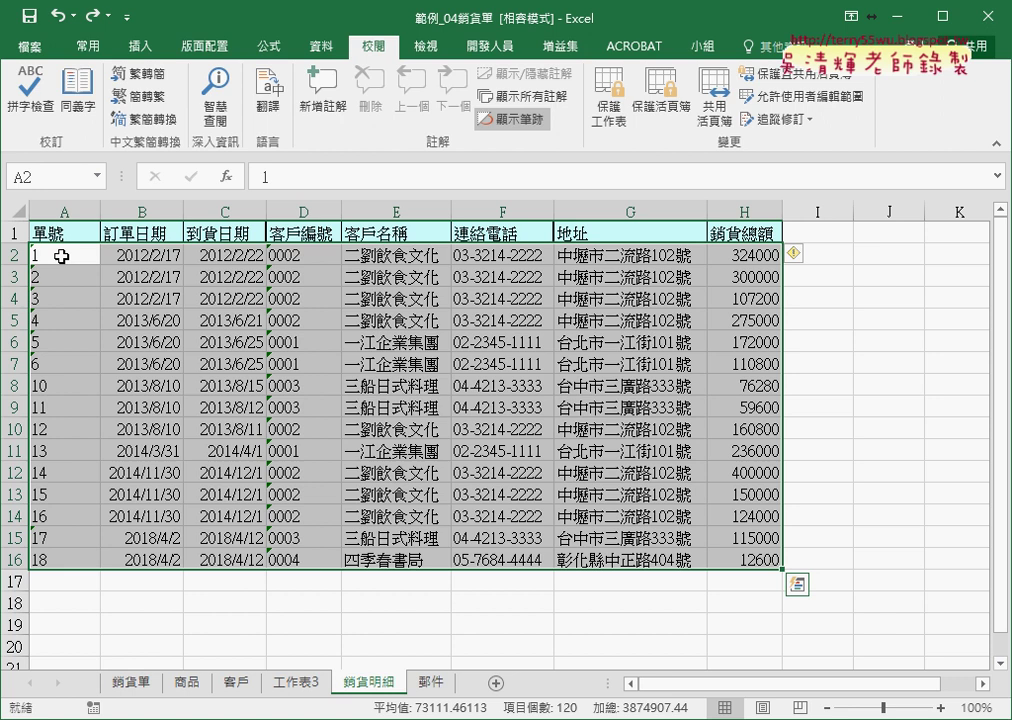
pyautogui.click(140, 684)
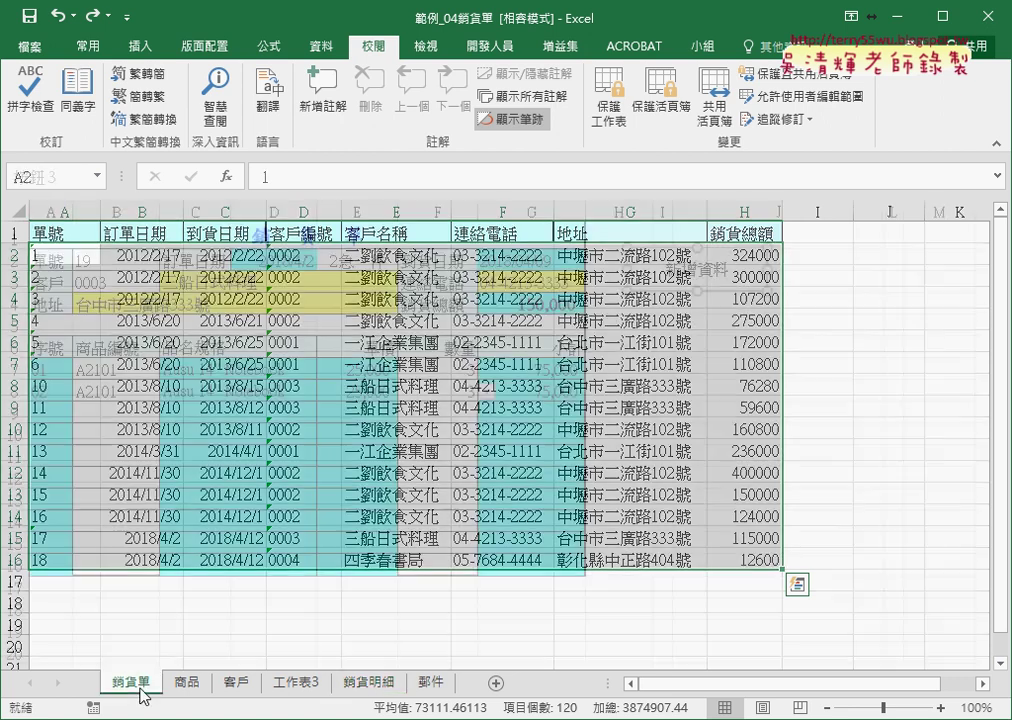
# Highlight the row-finding code (empty-A2 check, r = 2, Sheets("銷貨明細")…End(xlDown)), then lower the editor.
pyautogui.click(640, 630)
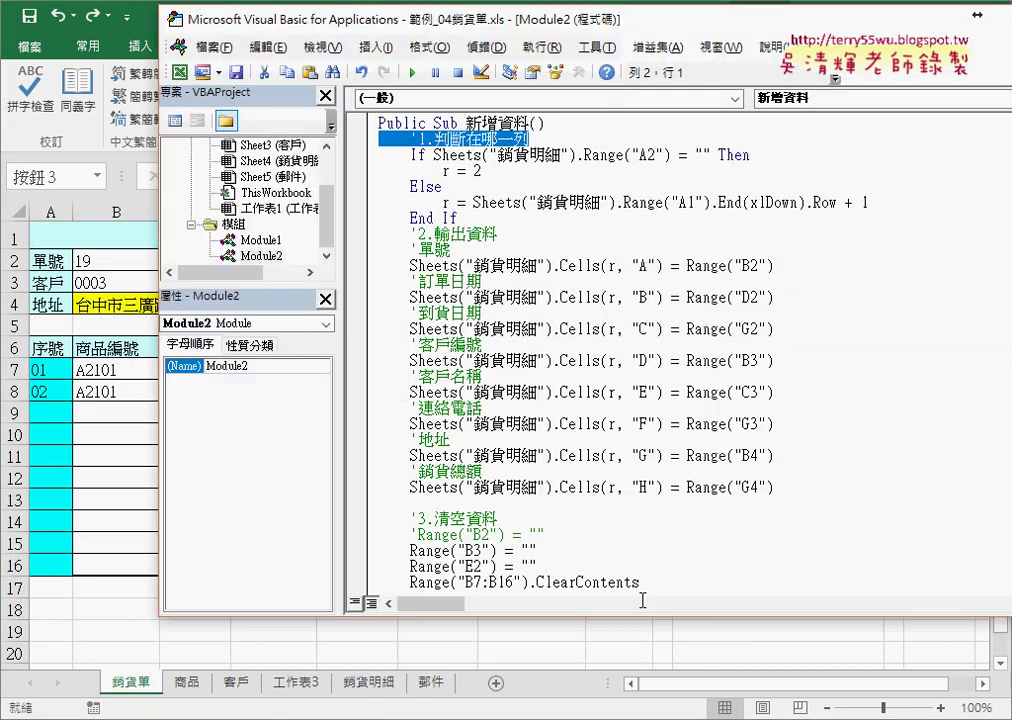
pyautogui.moveTo(433, 155); pyautogui.dragTo(712, 155)
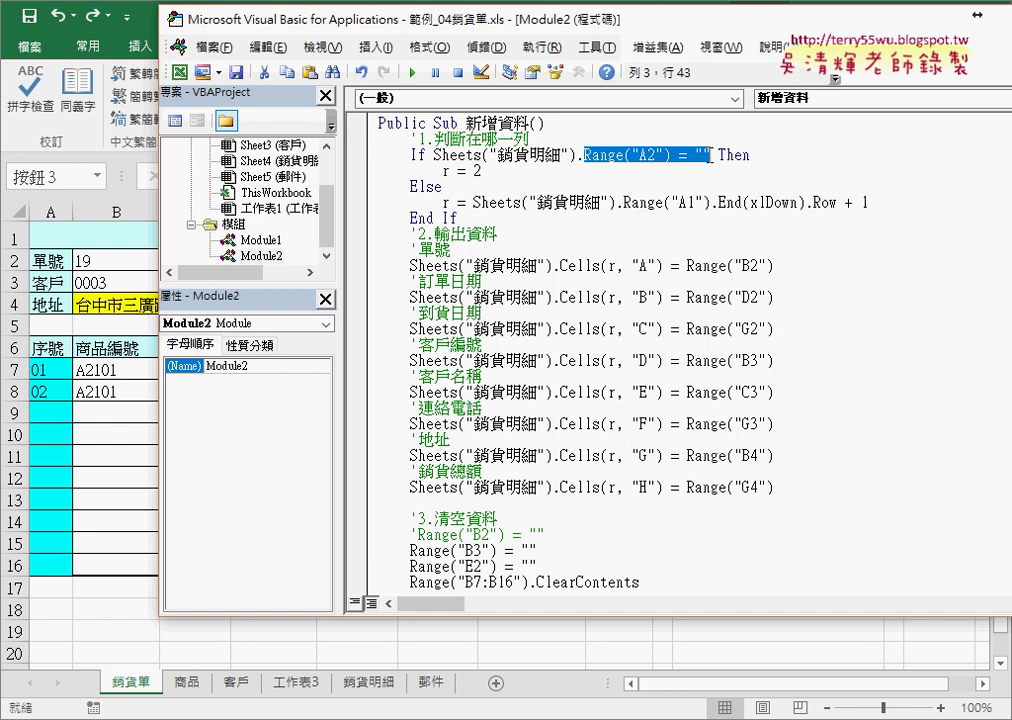
pyautogui.doubleClick(481, 171)
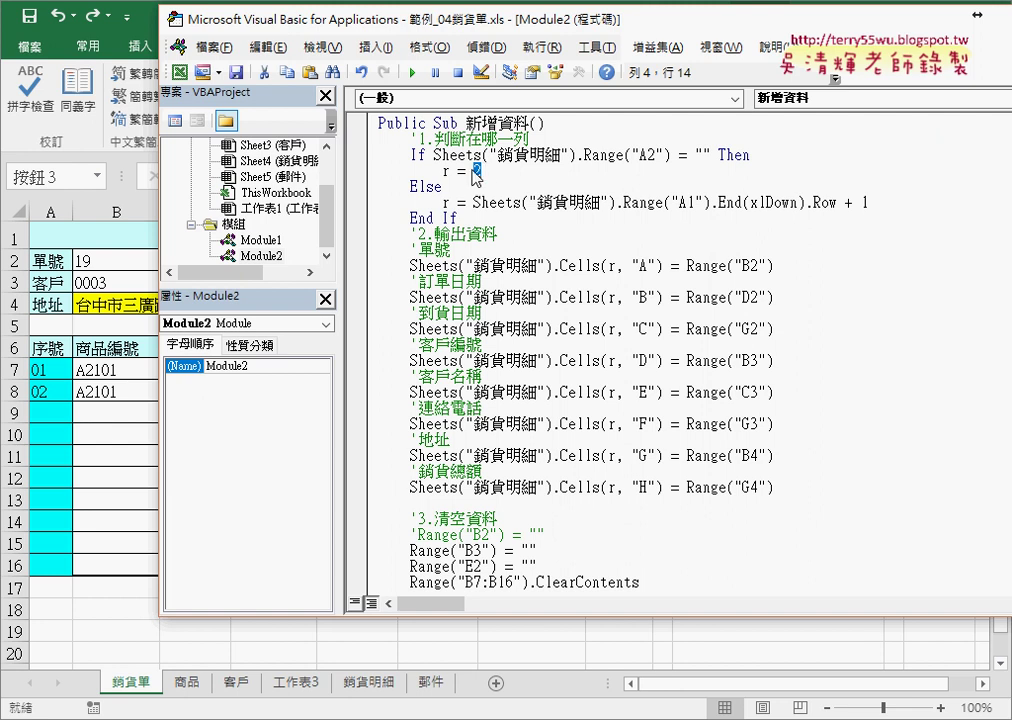
pyautogui.write('2')
pyautogui.click(410, 186)
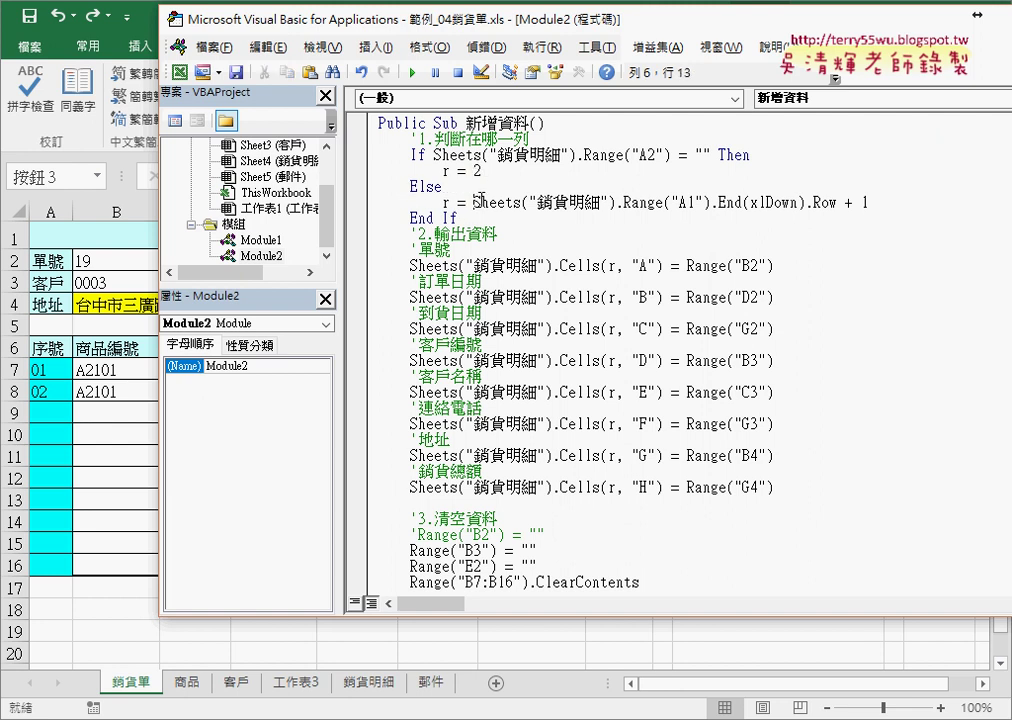
pyautogui.moveTo(623, 202); pyautogui.dragTo(871, 202)
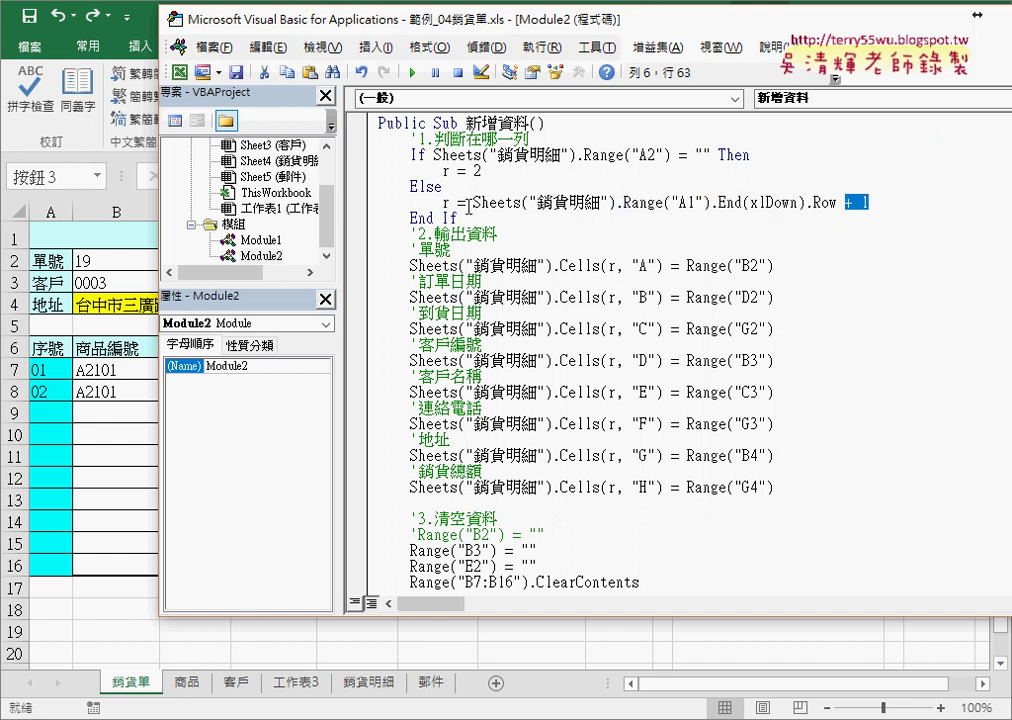
pyautogui.moveTo(473, 202); pyautogui.dragTo(623, 202)
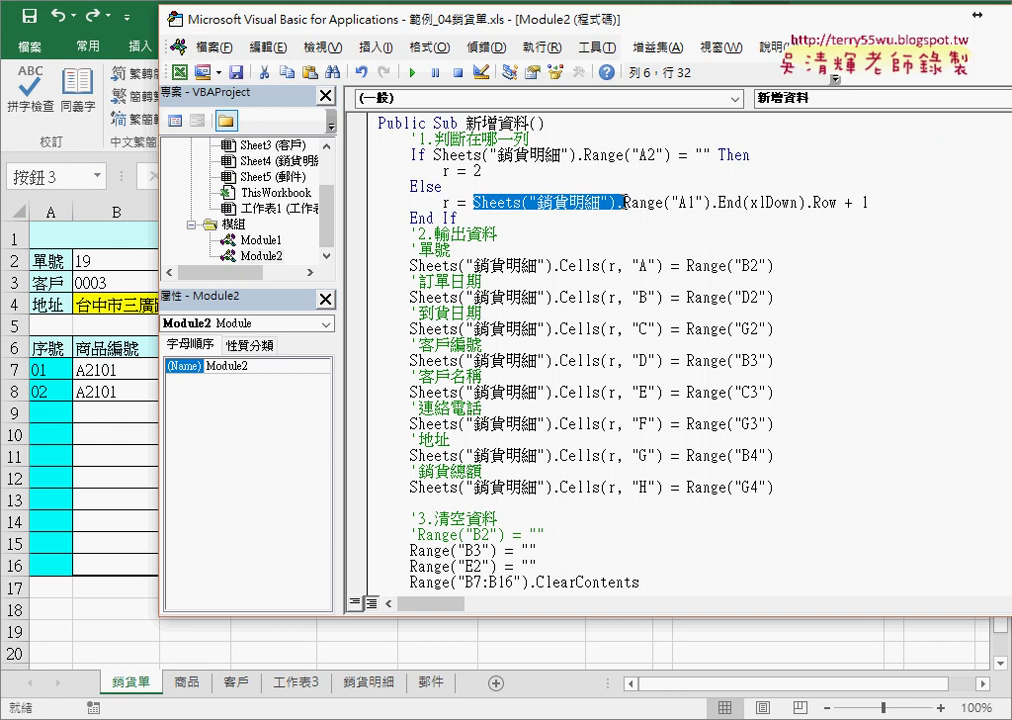
pyautogui.moveTo(522, 20); pyautogui.dragTo(524, 332)
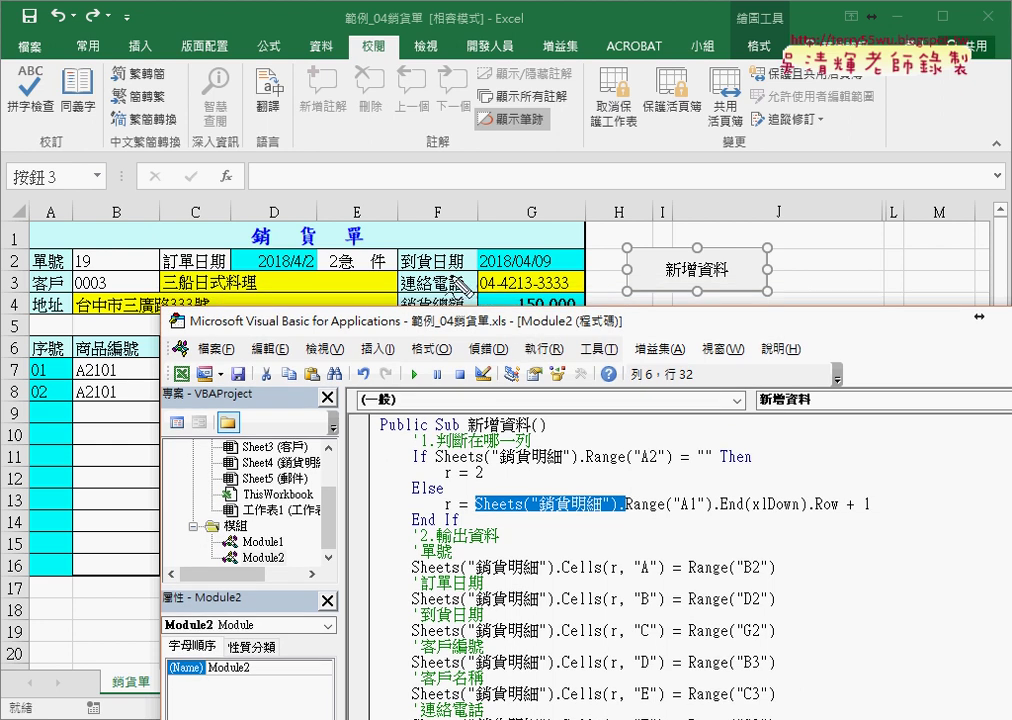
pyautogui.moveTo(104, 250); pyautogui.dragTo(98, 252)
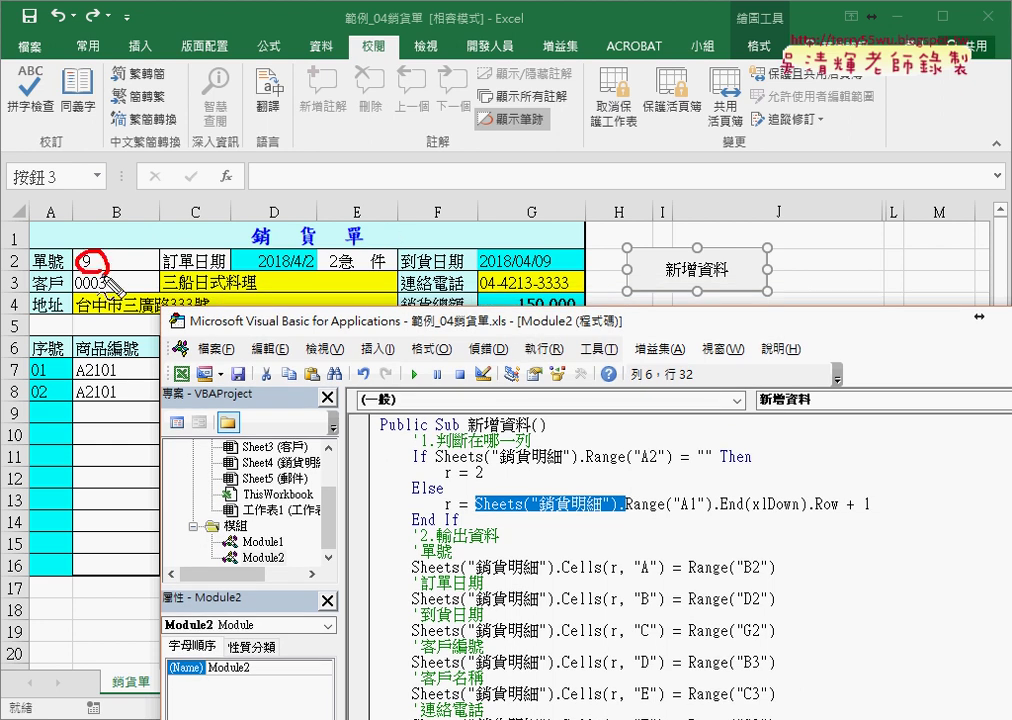
pyautogui.moveTo(370, 258); pyautogui.dragTo(375, 285)
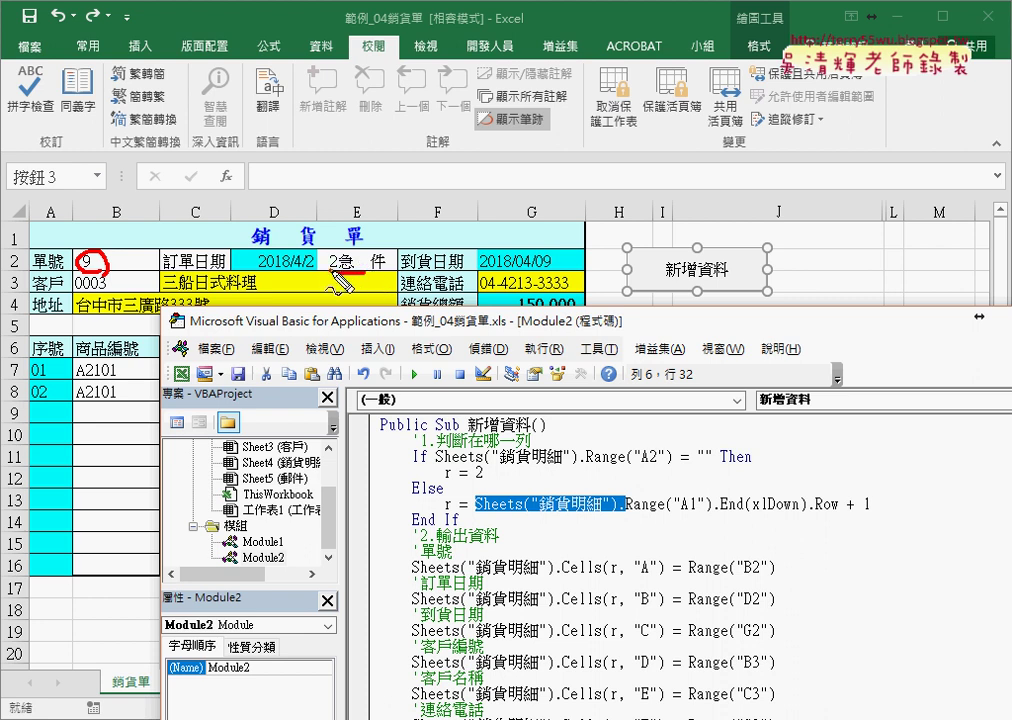
pyautogui.moveTo(545, 255); pyautogui.dragTo(518, 285)
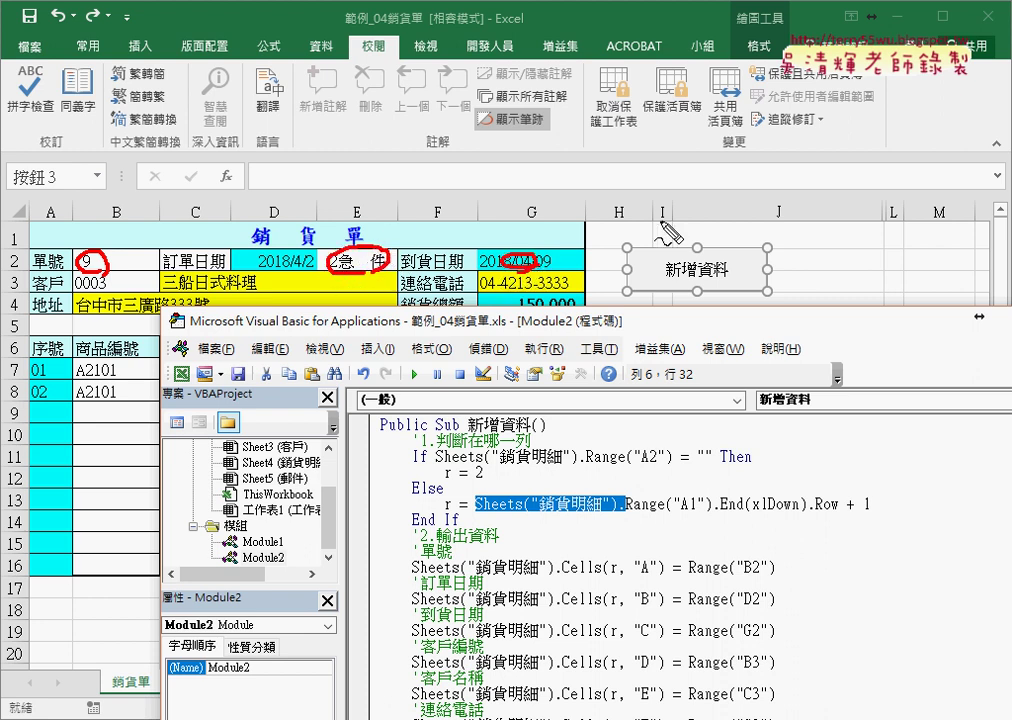
pyautogui.moveTo(706, 575)
pyautogui.mouseDown()
pyautogui.moveTo(642, 542)
pyautogui.moveTo(664, 552)
pyautogui.mouseUp()
pyautogui.moveTo(690, 609); pyautogui.dragTo(776, 606)
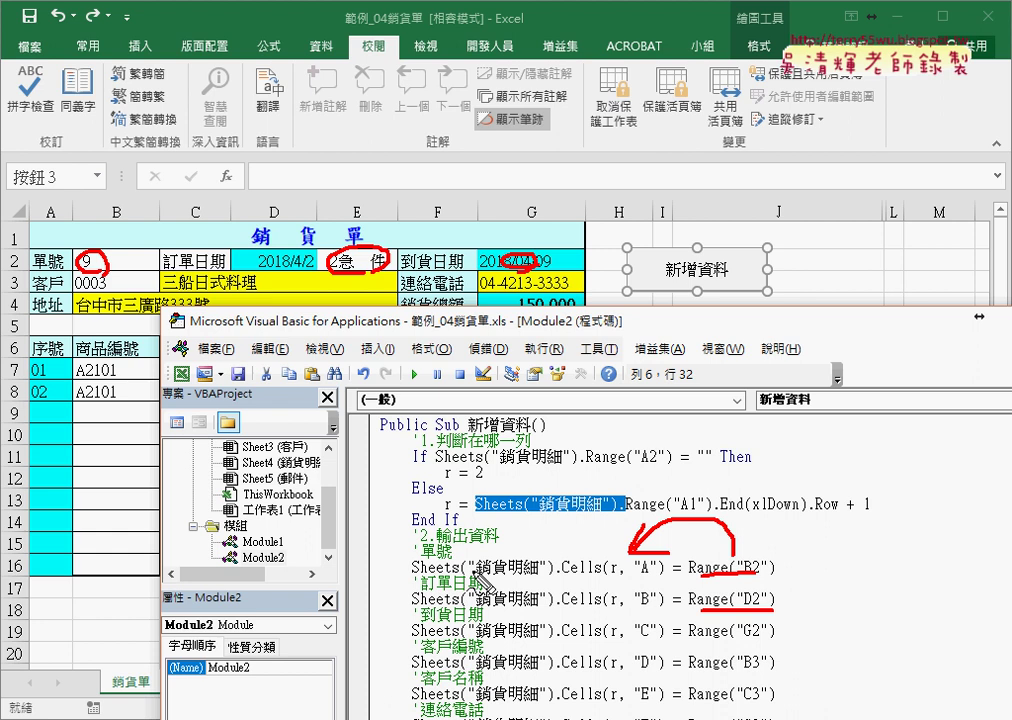
pyautogui.moveTo(636, 578); pyautogui.dragTo(667, 577)
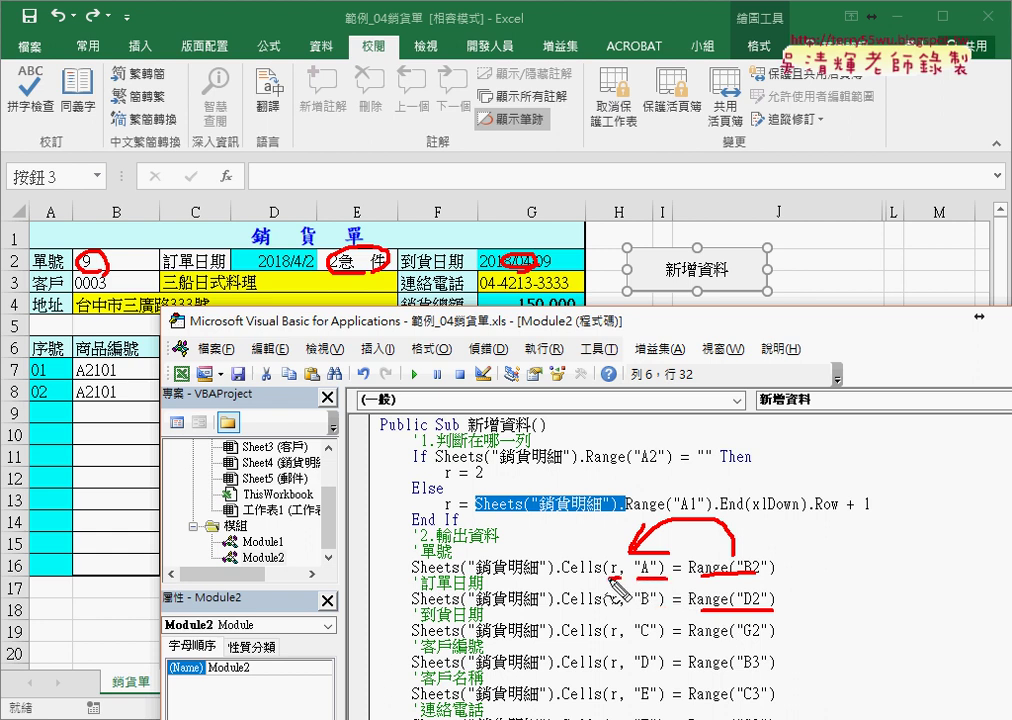
pyautogui.moveTo(557, 579); pyautogui.dragTo(413, 580)
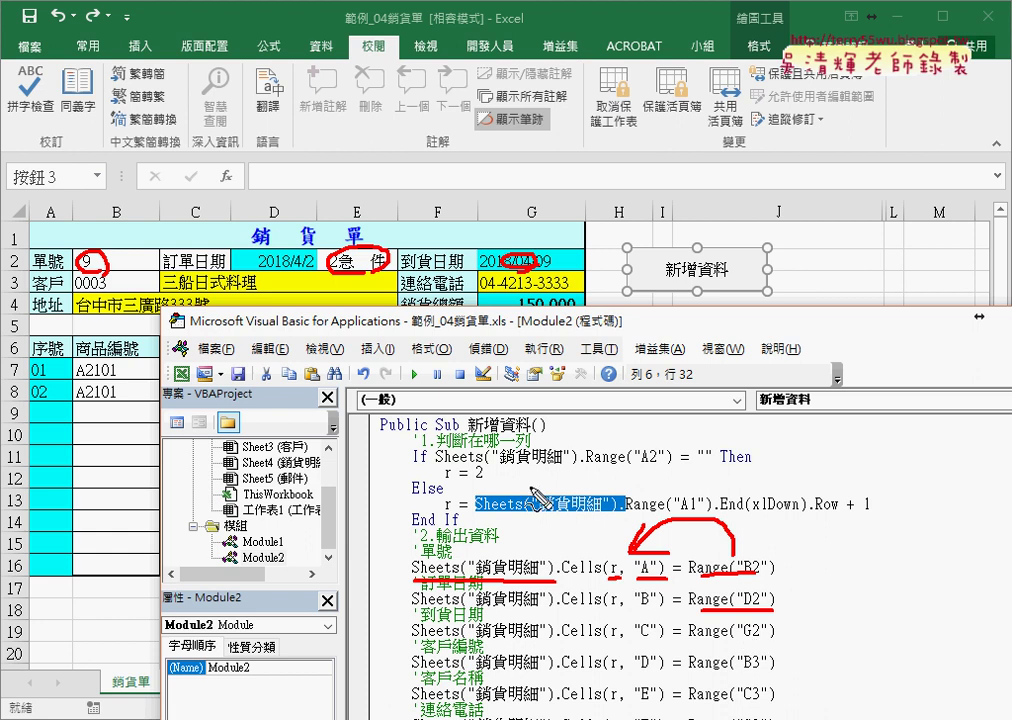
pyautogui.press('Escape')
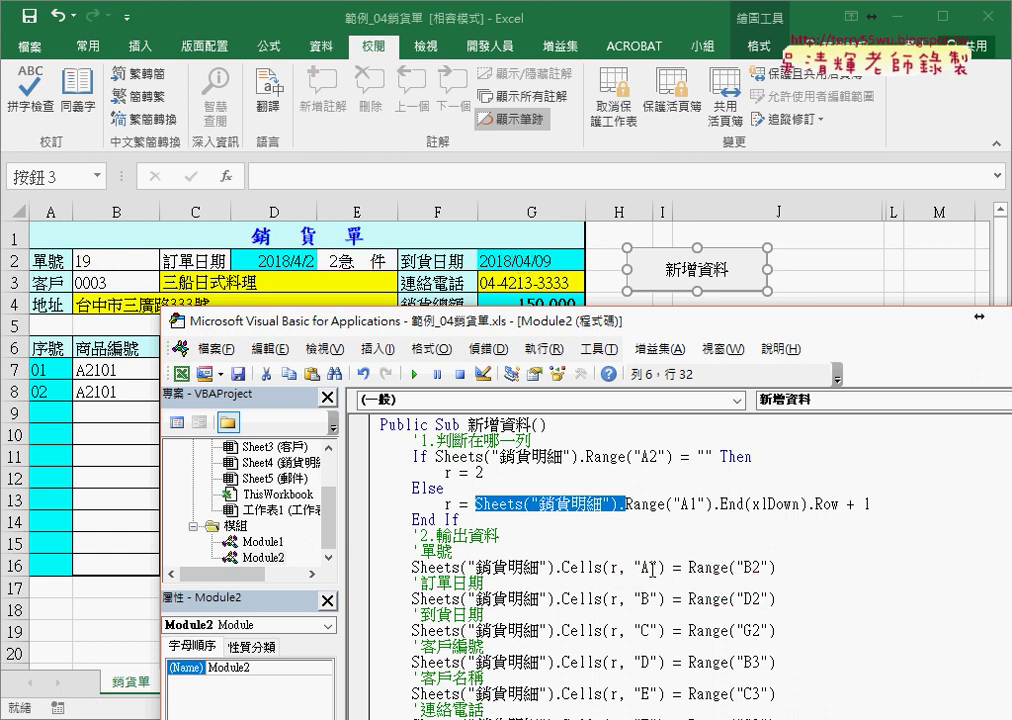
pyautogui.moveTo(786, 568); pyautogui.dragTo(411, 567)
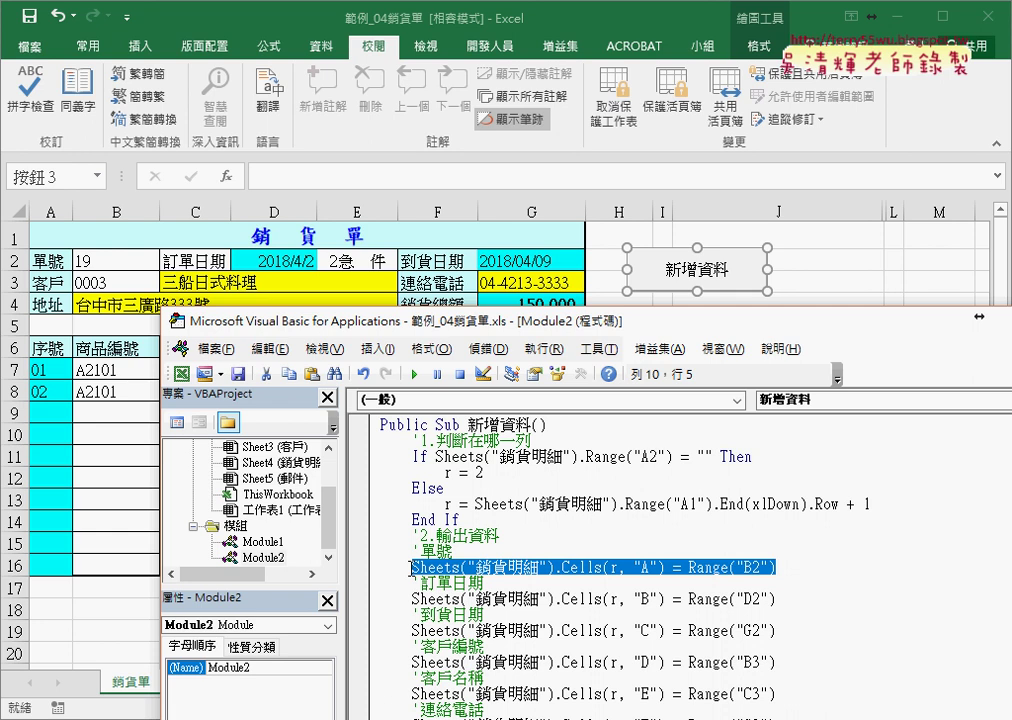
pyautogui.click(490, 588)
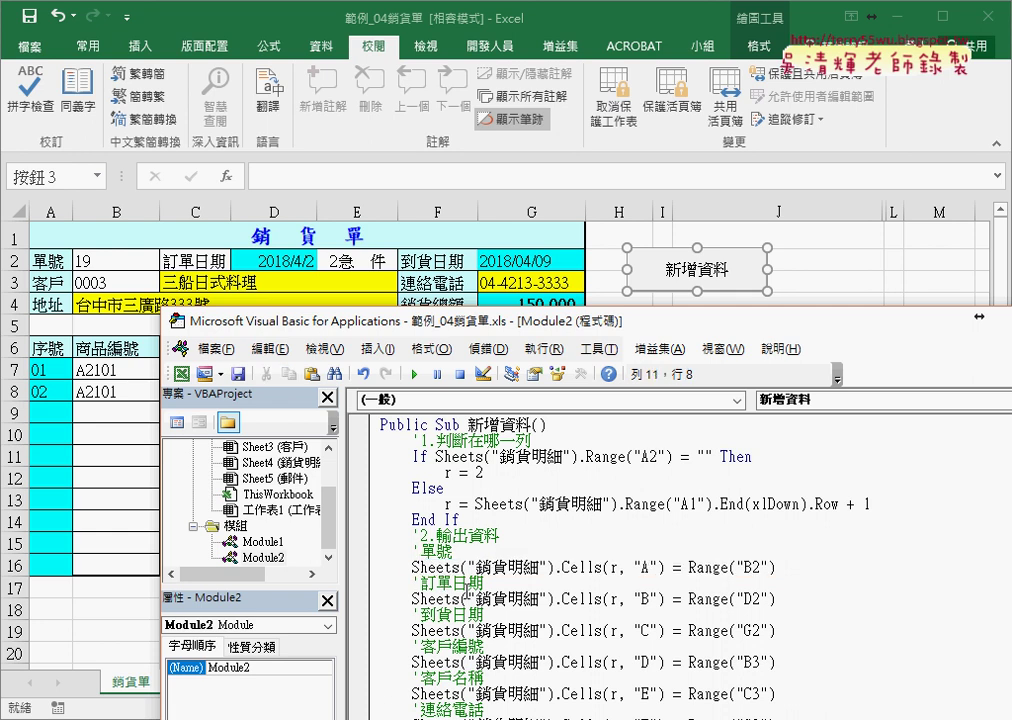
pyautogui.scroll(-2, 600, 560)
pyautogui.moveTo(778, 504); pyautogui.dragTo(404, 504)
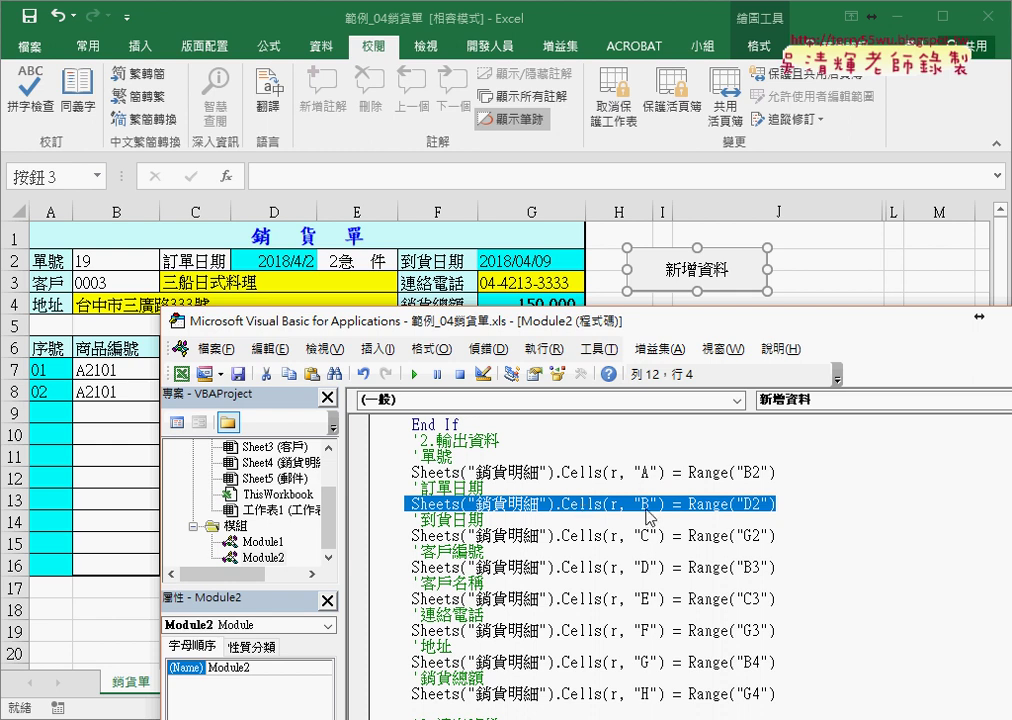
pyautogui.scroll(-1, 652, 600)
pyautogui.click(656, 684)
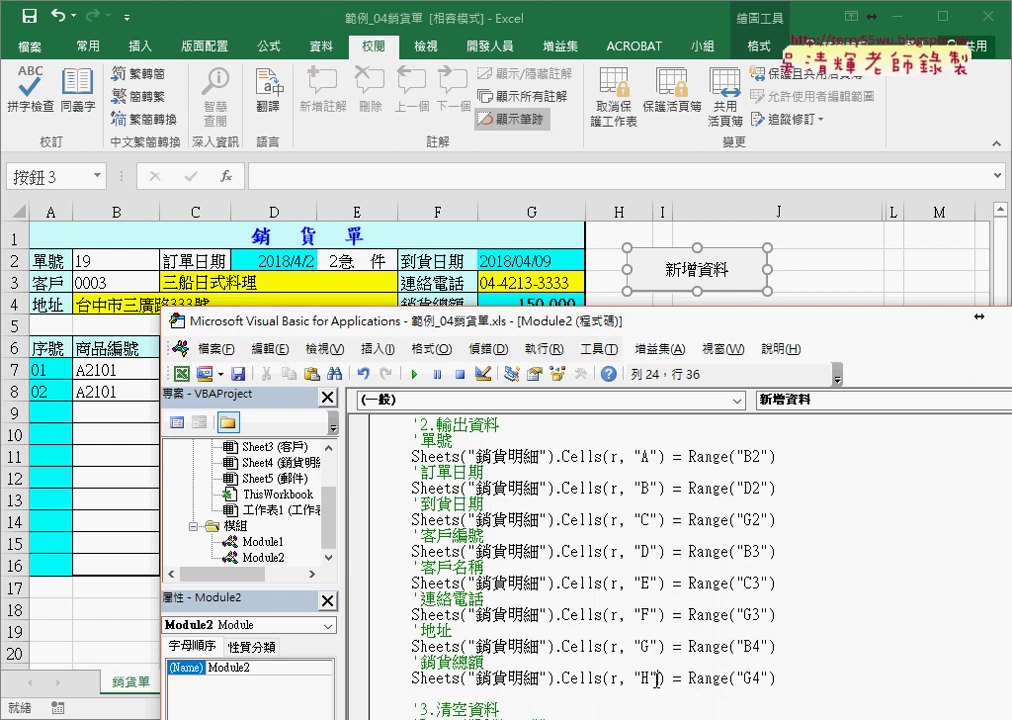
pyautogui.moveTo(704, 332)
pyautogui.mouseDown()
pyautogui.moveTo(709, 367)
pyautogui.moveTo(599, 344)
pyautogui.mouseUp()
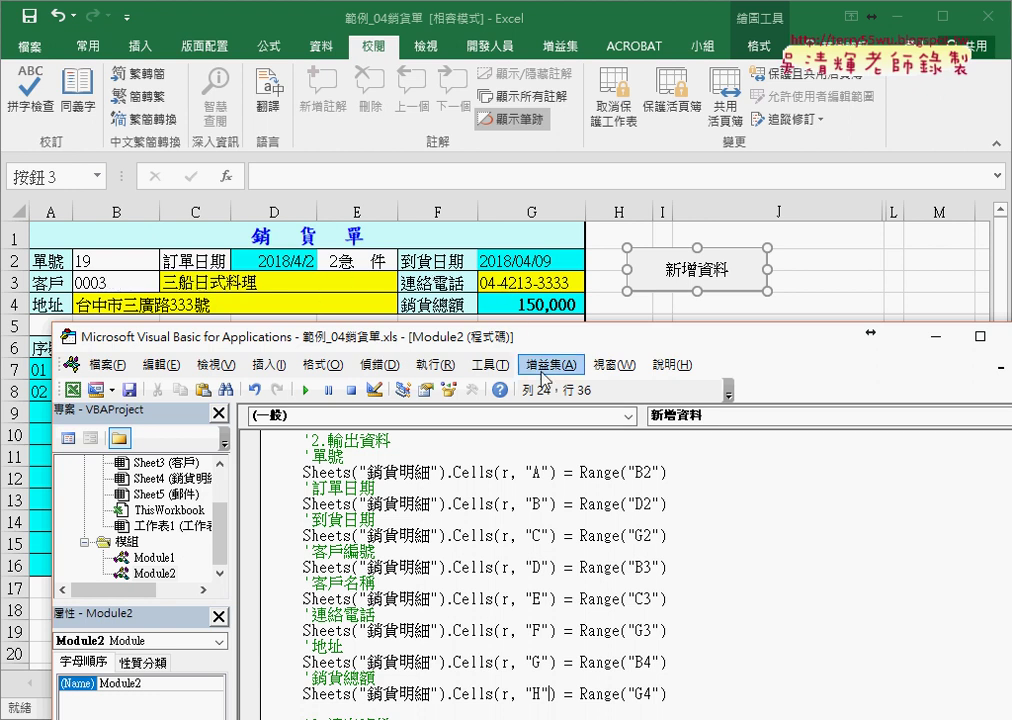
pyautogui.press('Up')
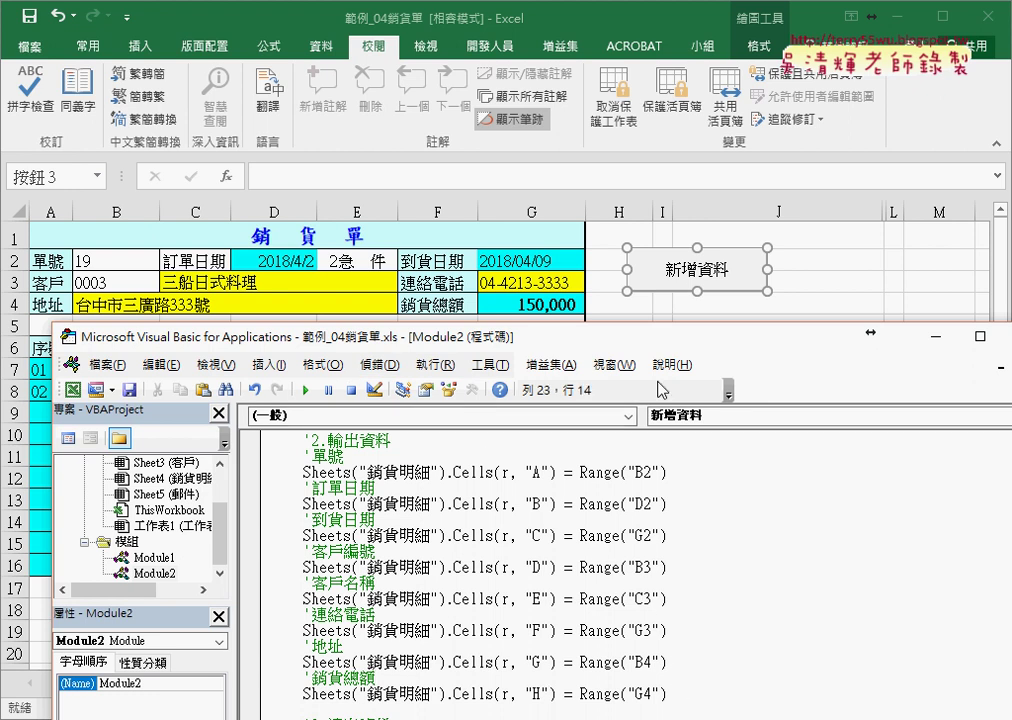
pyautogui.moveTo(650, 343); pyautogui.dragTo(740, 243)
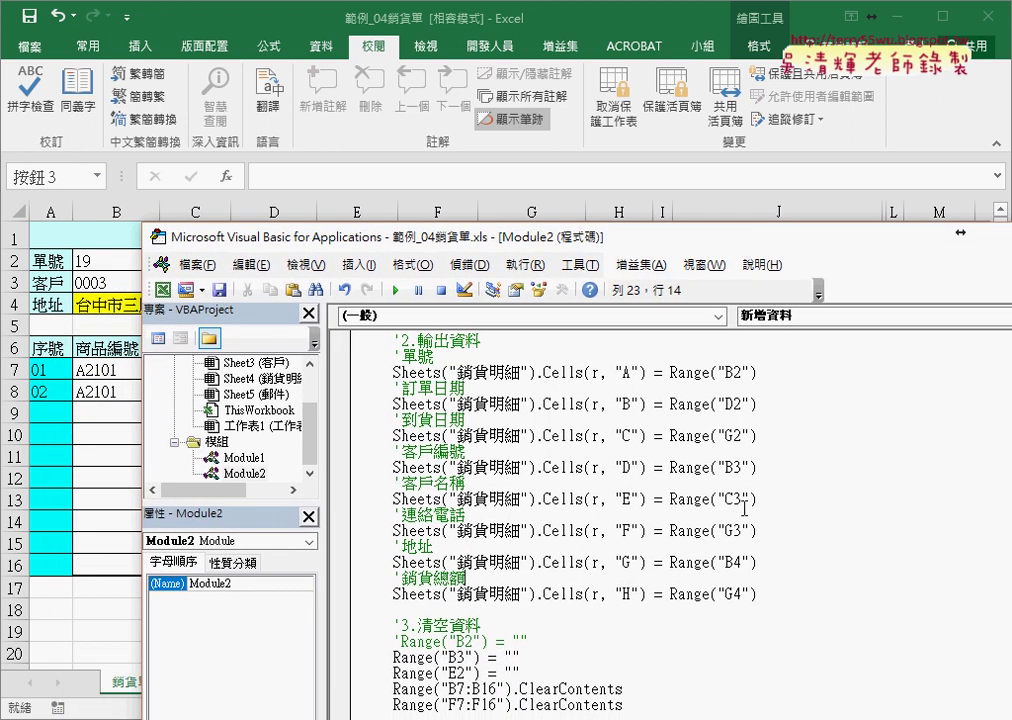
pyautogui.moveTo(759, 594); pyautogui.dragTo(355, 370)
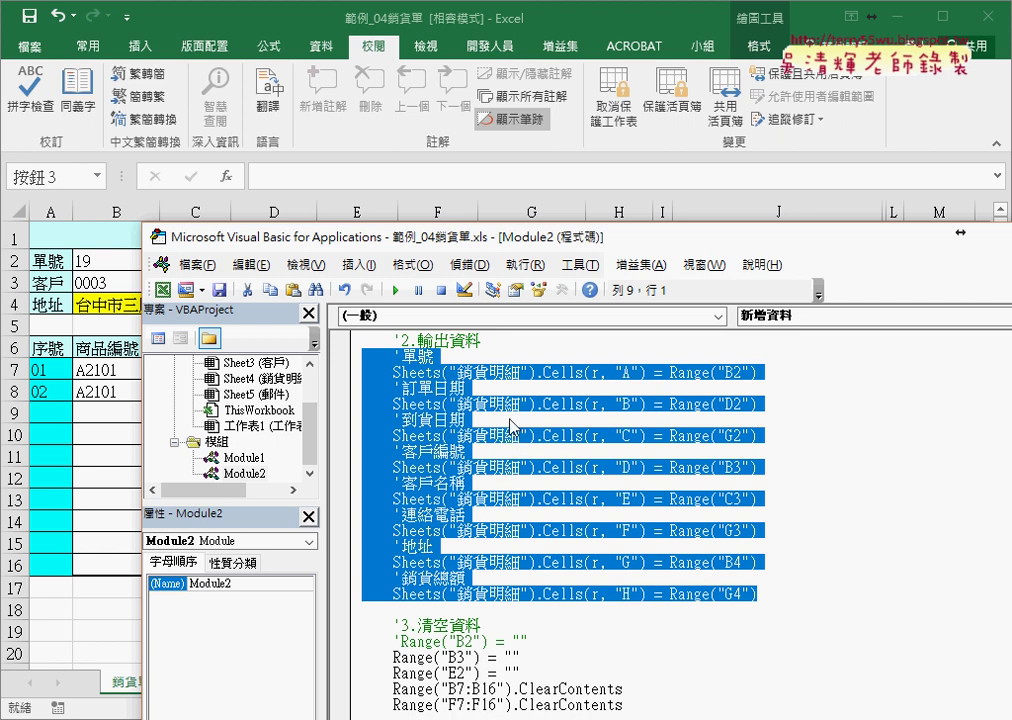
pyautogui.moveTo(346, 243); pyautogui.dragTo(380, 284)
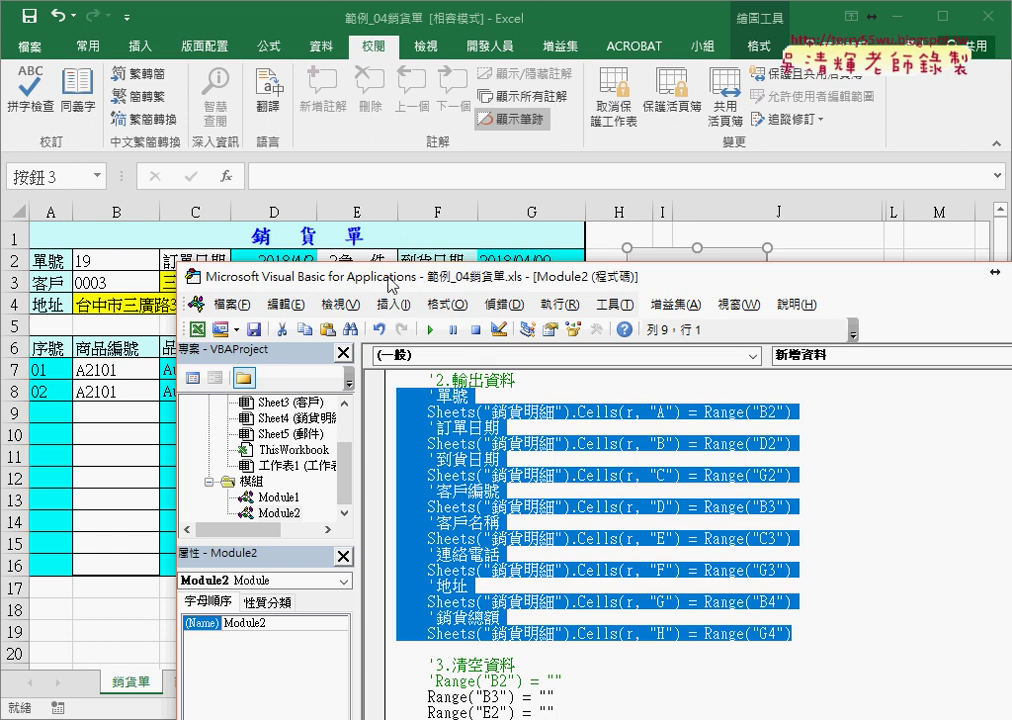
pyautogui.moveTo(390, 285); pyautogui.dragTo(455, 117)
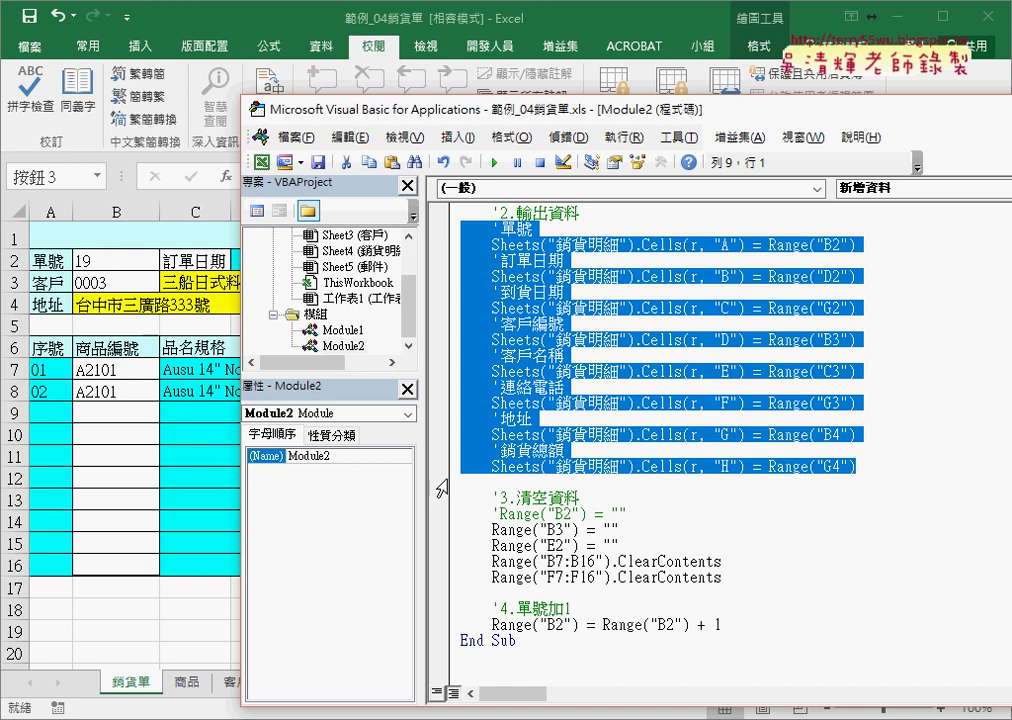
# Bring the 銷貨單 sheet forward, pen-mark B3, E2, 到貨日期 and B7:B16, then clear the ink.
pyautogui.click(104, 281)
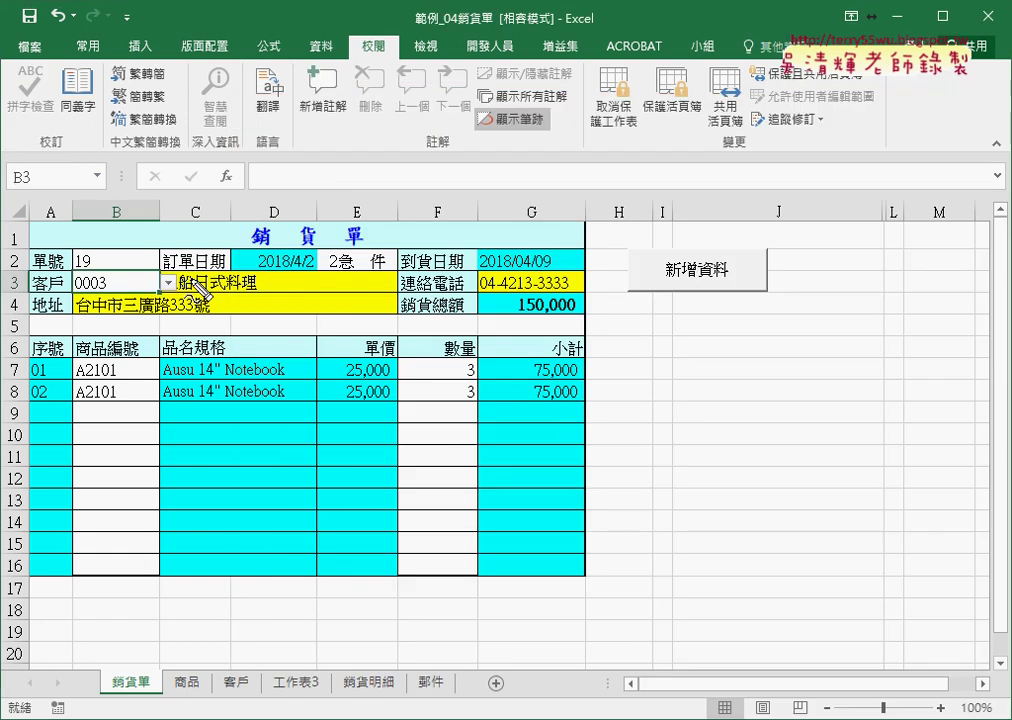
pyautogui.moveTo(88, 294)
pyautogui.mouseDown()
pyautogui.moveTo(88, 270)
pyautogui.moveTo(100, 298)
pyautogui.moveTo(140, 269)
pyautogui.moveTo(157, 270)
pyautogui.mouseUp()
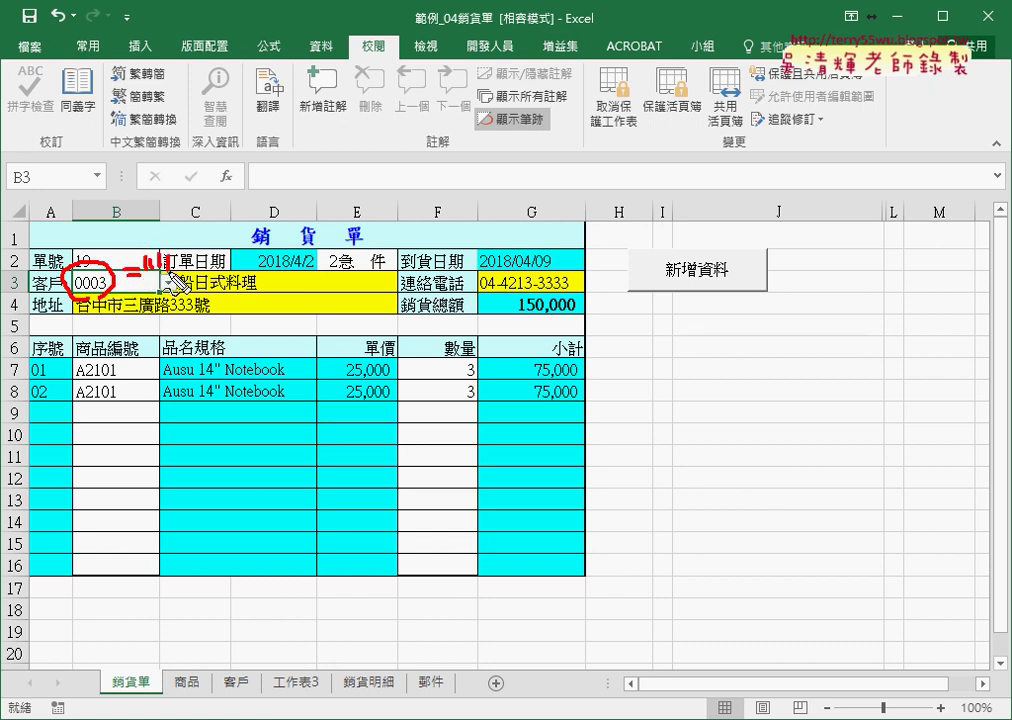
pyautogui.moveTo(385, 250); pyautogui.dragTo(390, 262)
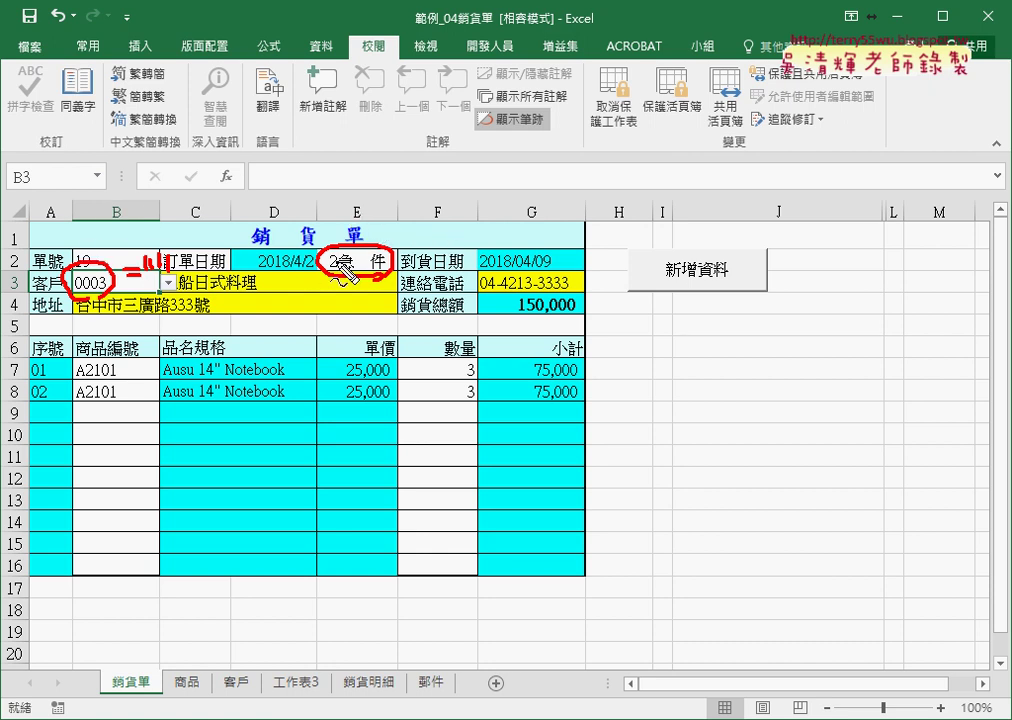
pyautogui.moveTo(402, 244); pyautogui.dragTo(437, 252)
pyautogui.moveTo(446, 237); pyautogui.dragTo(446, 252)
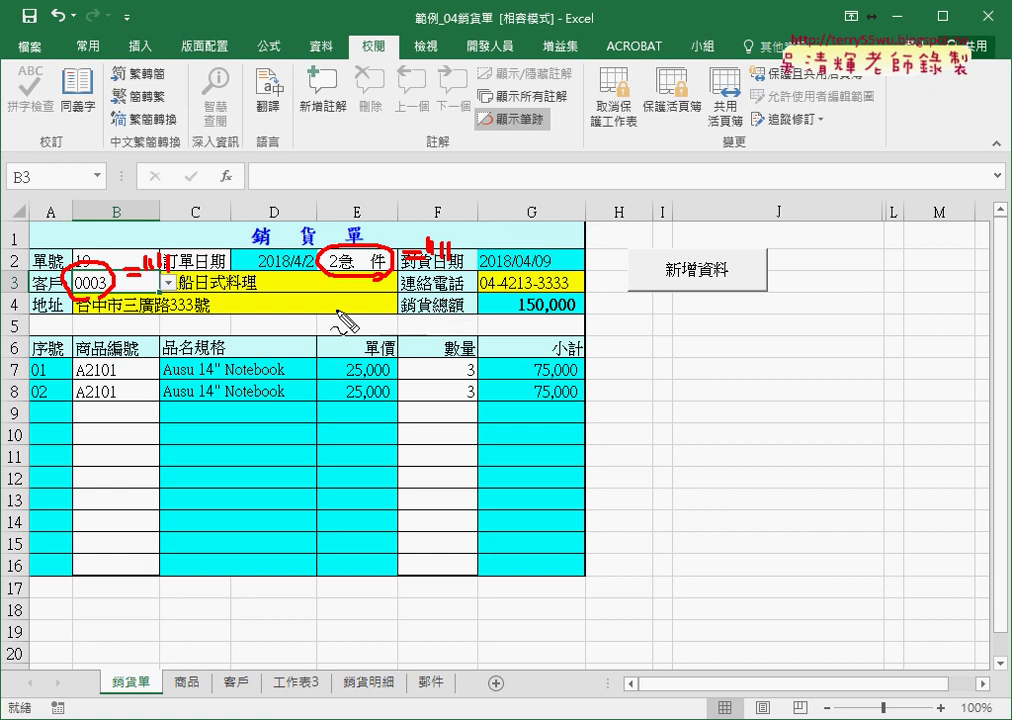
pyautogui.moveTo(72, 350); pyautogui.dragTo(72, 577)
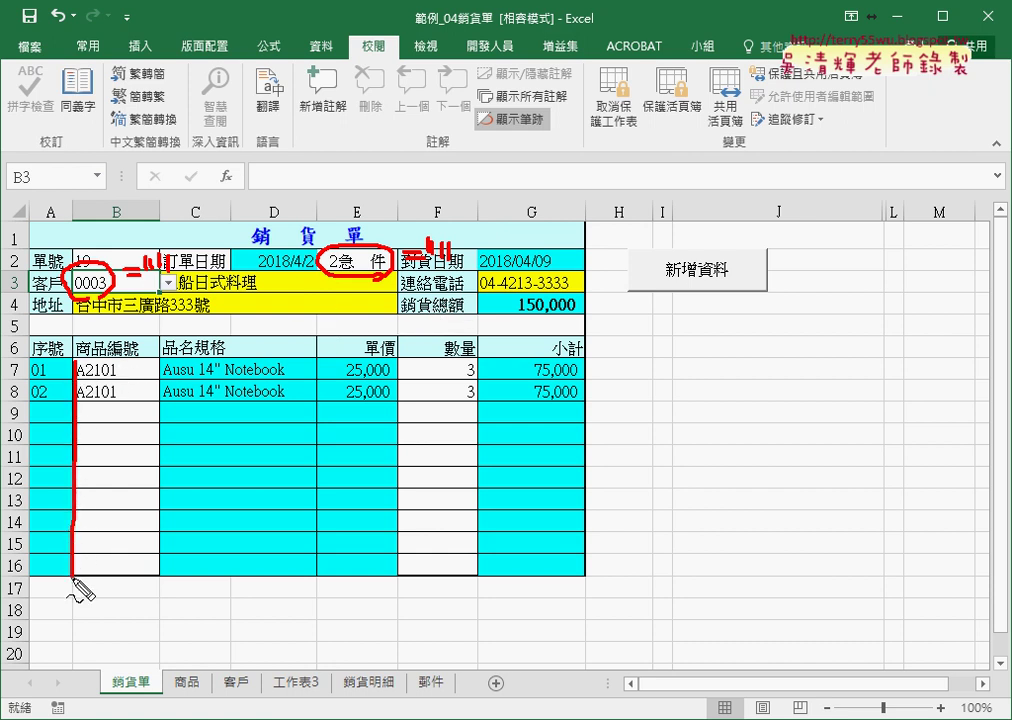
pyautogui.moveTo(76, 352)
pyautogui.mouseDown()
pyautogui.moveTo(160, 352)
pyautogui.moveTo(71, 577)
pyautogui.mouseUp()
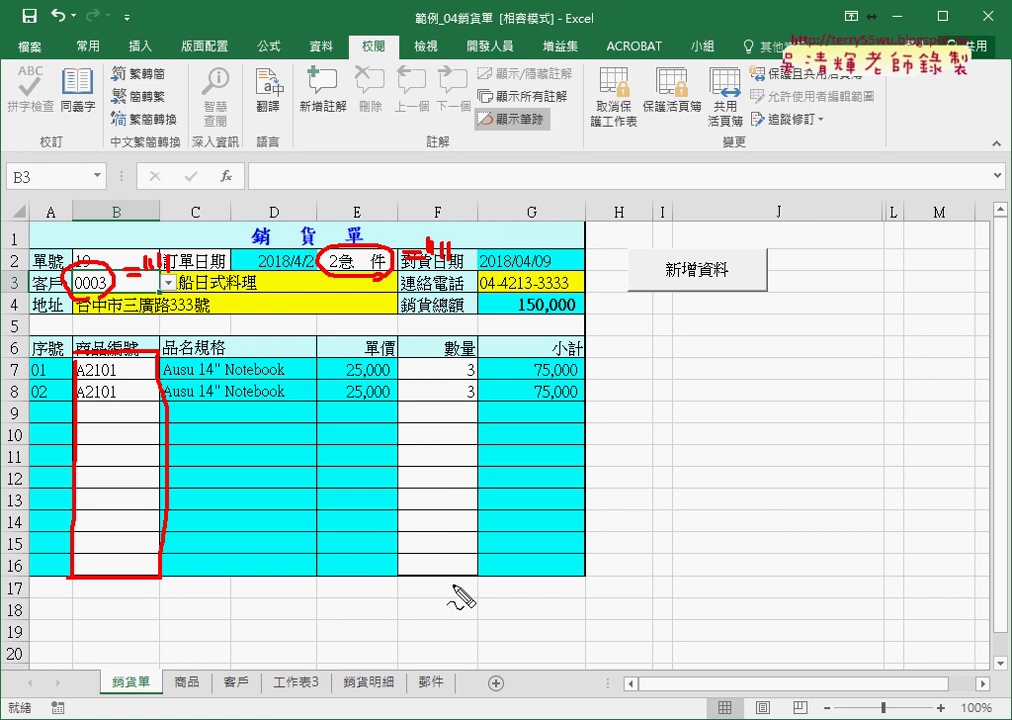
pyautogui.press('Escape')
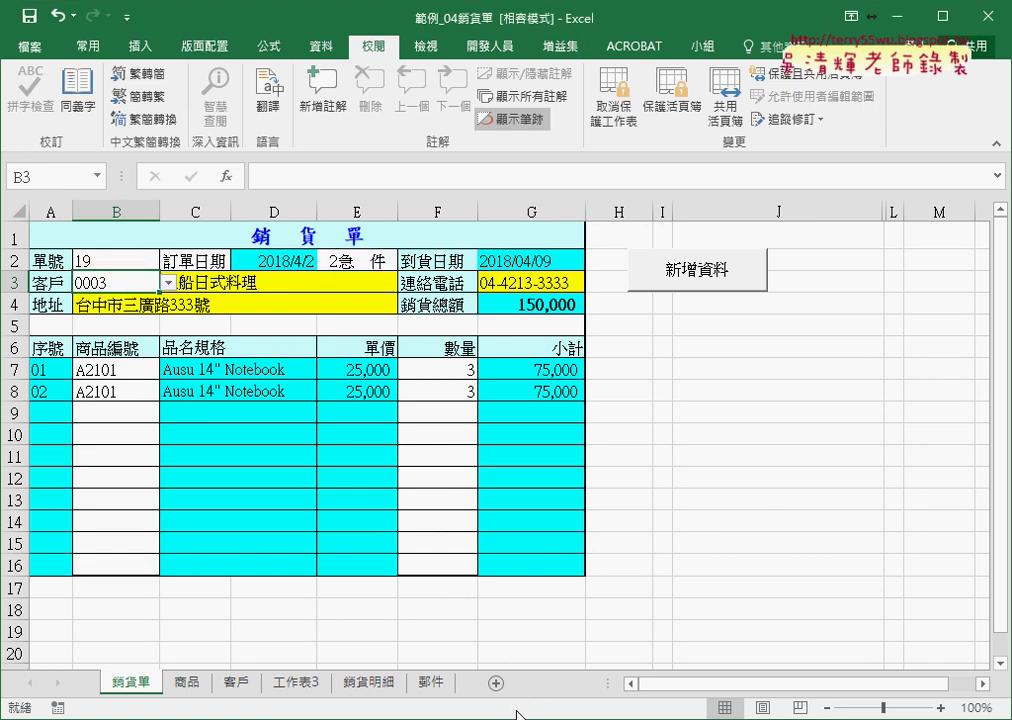
pyautogui.moveTo(531, 715)
pyautogui.click(615, 625)
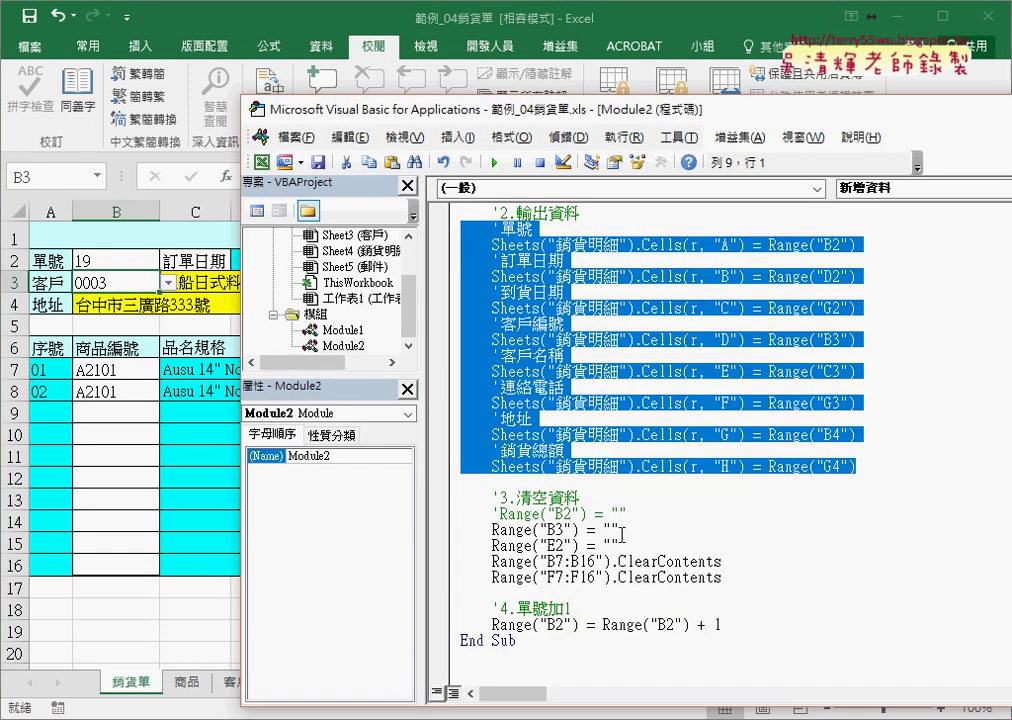
pyautogui.moveTo(618, 530); pyautogui.dragTo(526, 529)
pyautogui.moveTo(620, 545); pyautogui.dragTo(499, 545)
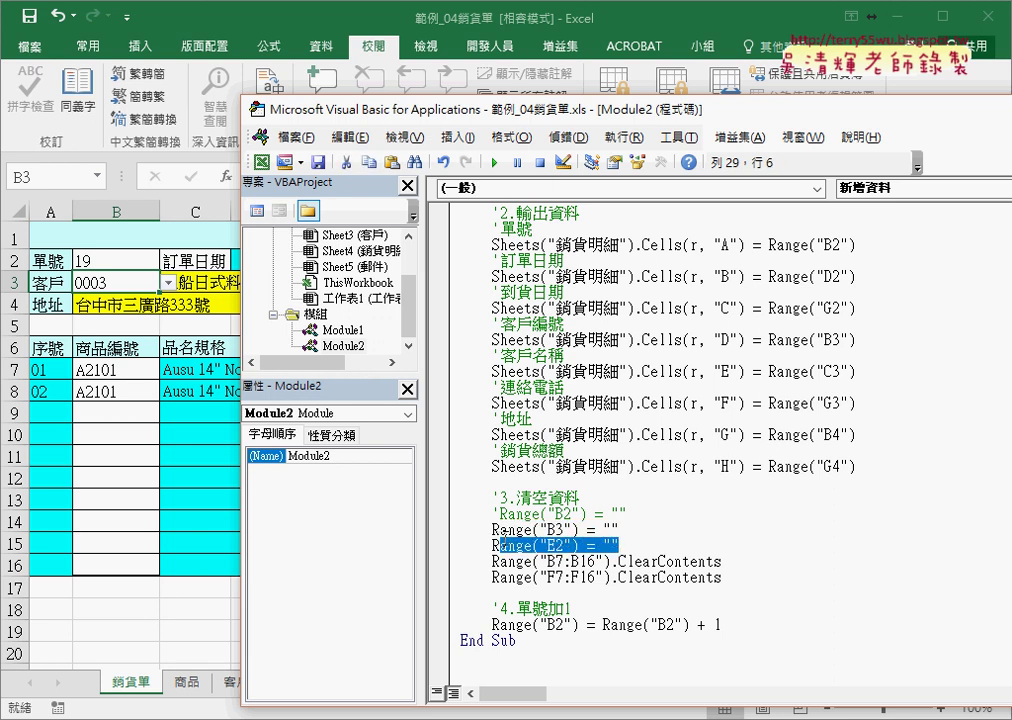
pyautogui.moveTo(612, 561); pyautogui.dragTo(721, 561)
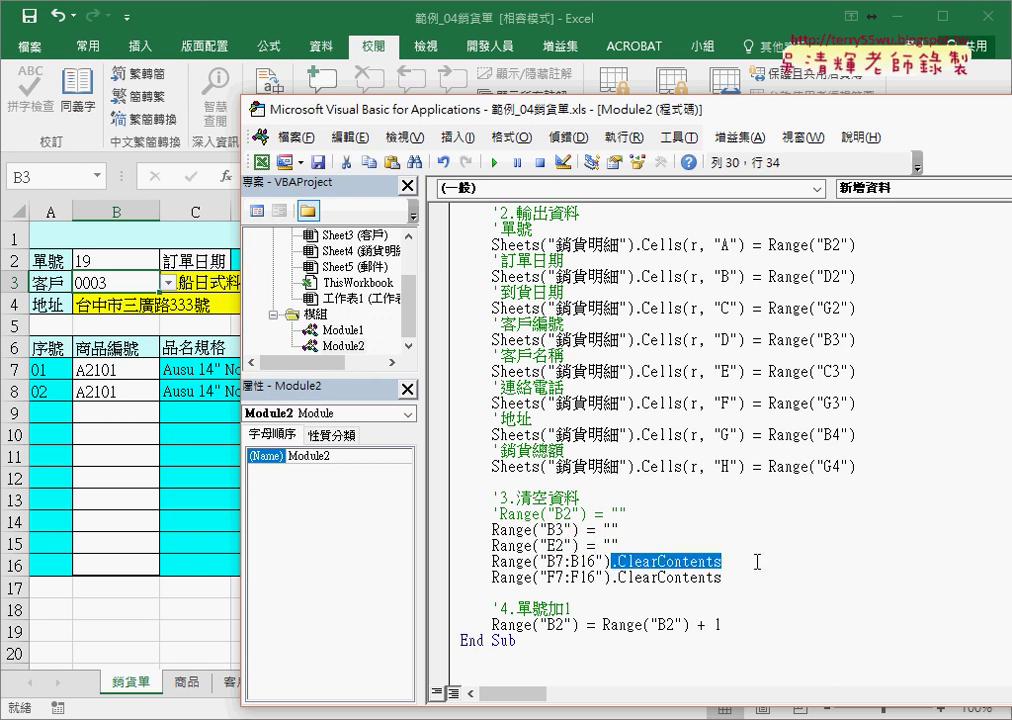
pyautogui.write('.')
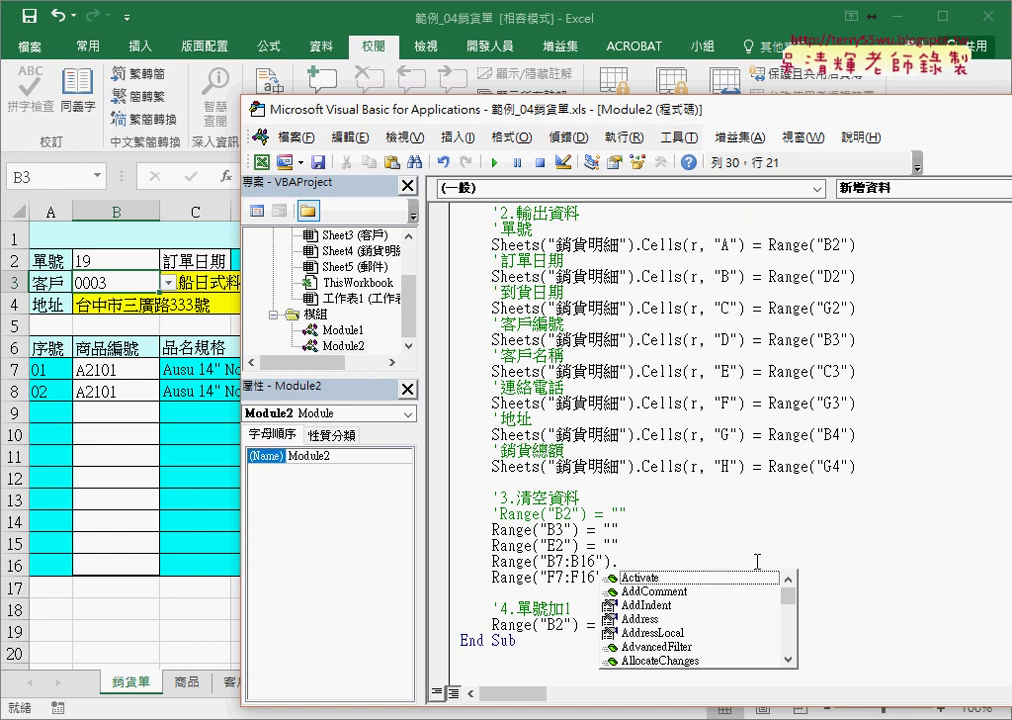
pyautogui.write('cl')
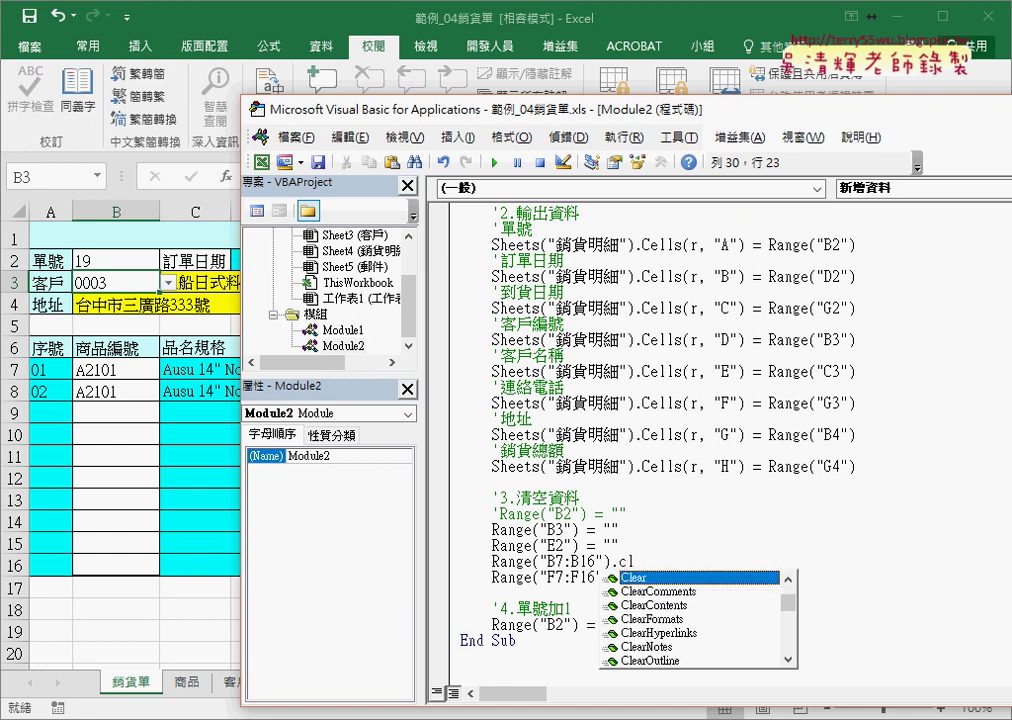
pyautogui.press('Down')
pyautogui.press('Down')
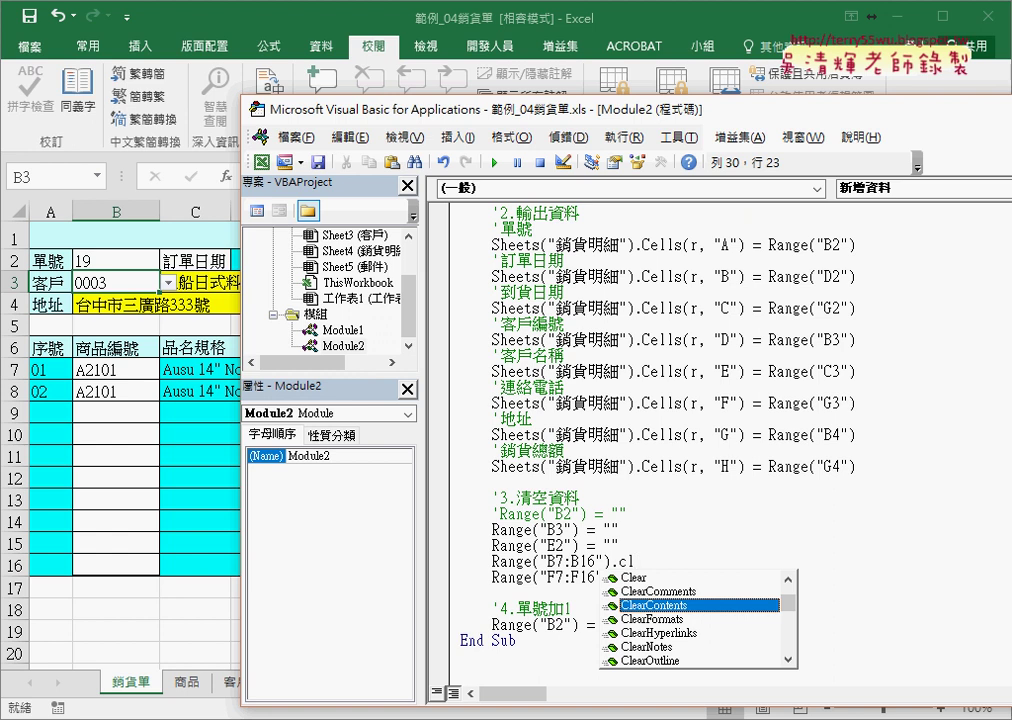
pyautogui.press('space')
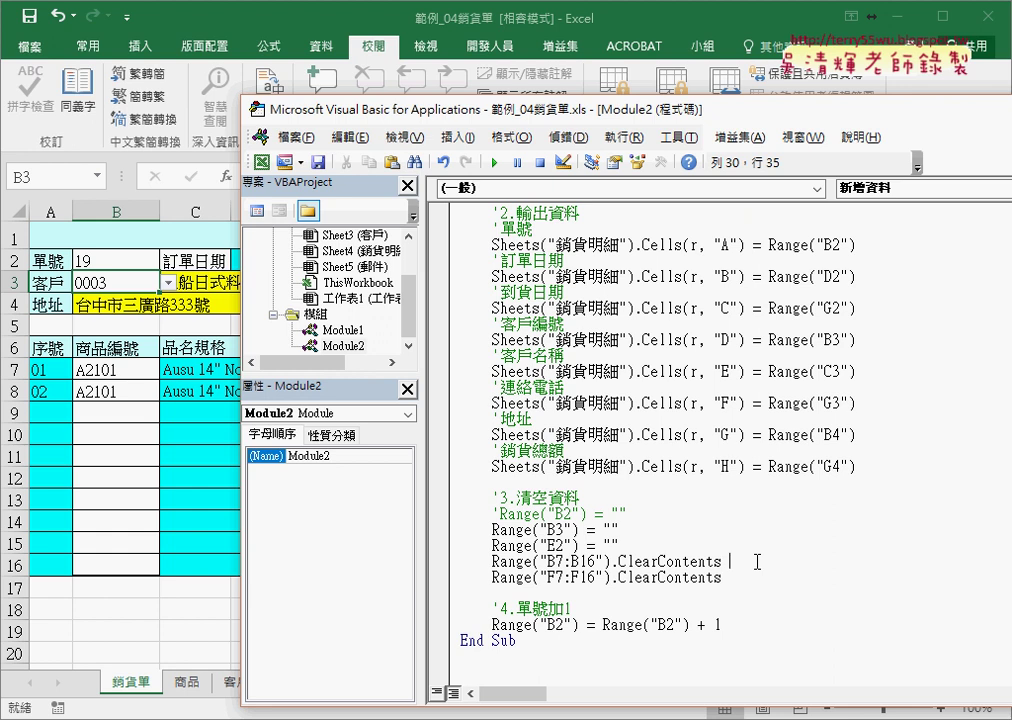
pyautogui.moveTo(614, 561); pyautogui.dragTo(725, 562)
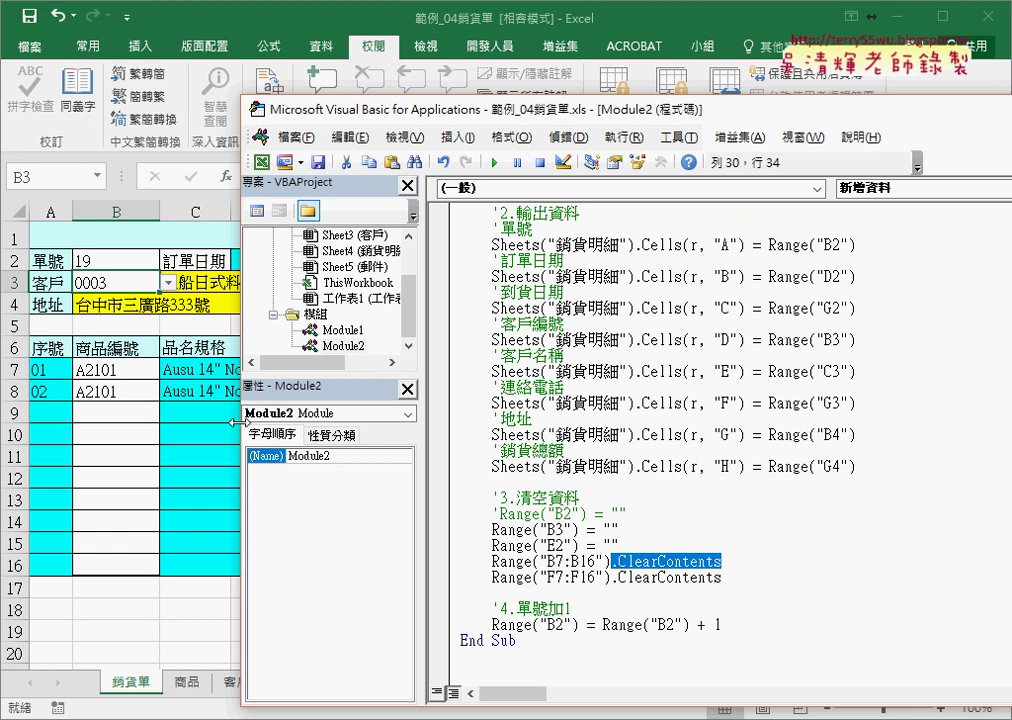
pyautogui.moveTo(400, 108); pyautogui.dragTo(636, 108)
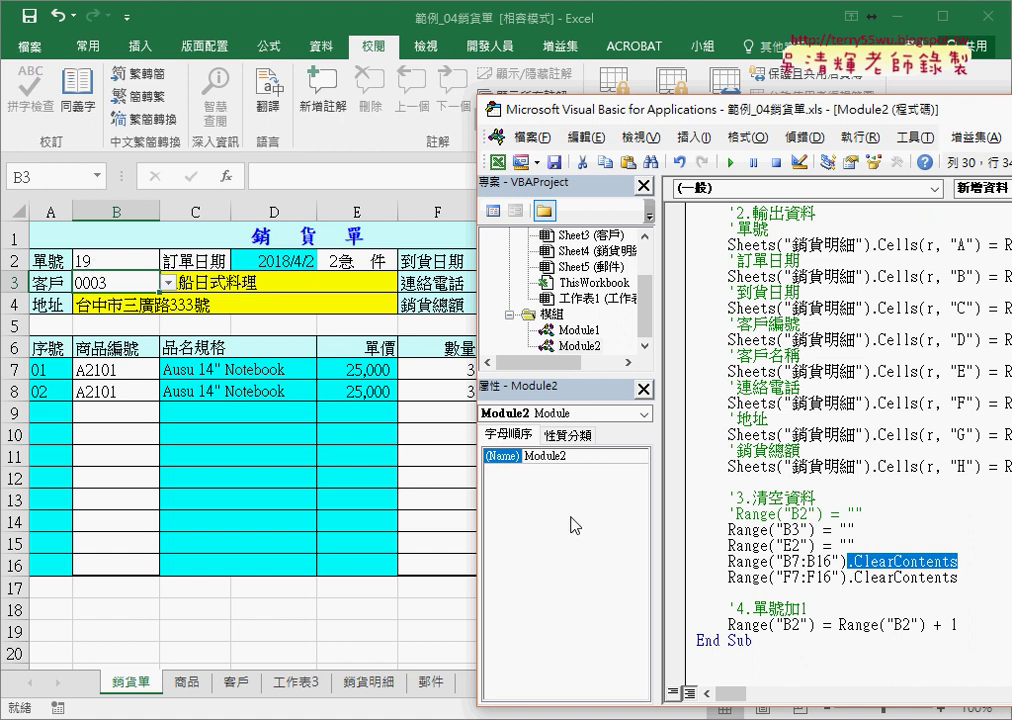
pyautogui.moveTo(815, 625); pyautogui.dragTo(728, 625)
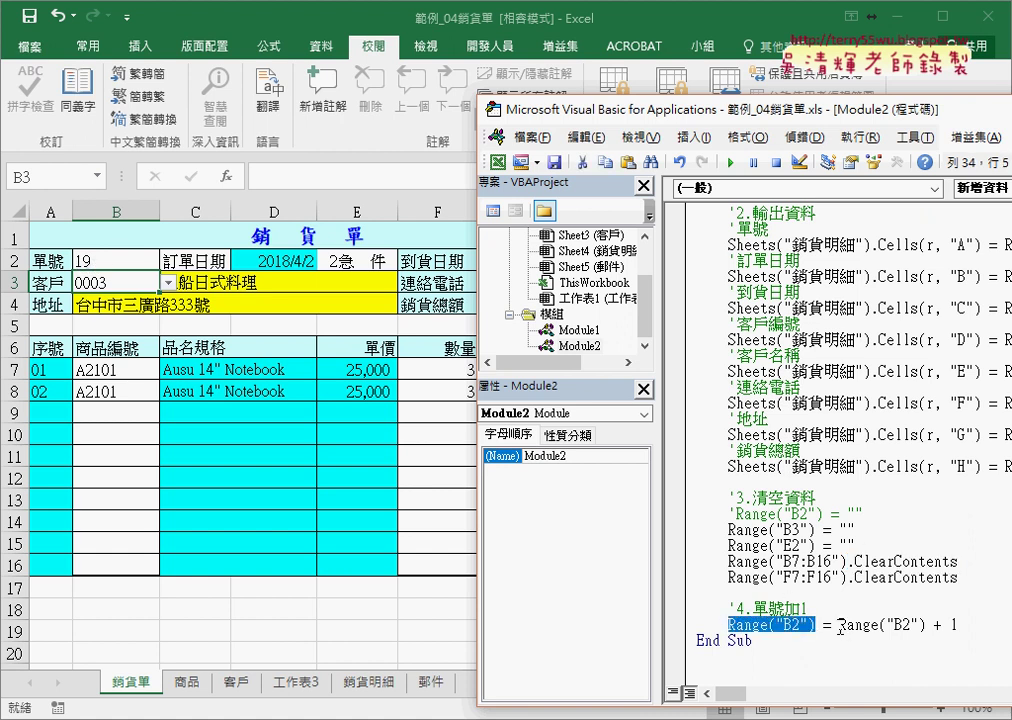
pyautogui.moveTo(838, 625); pyautogui.dragTo(960, 625)
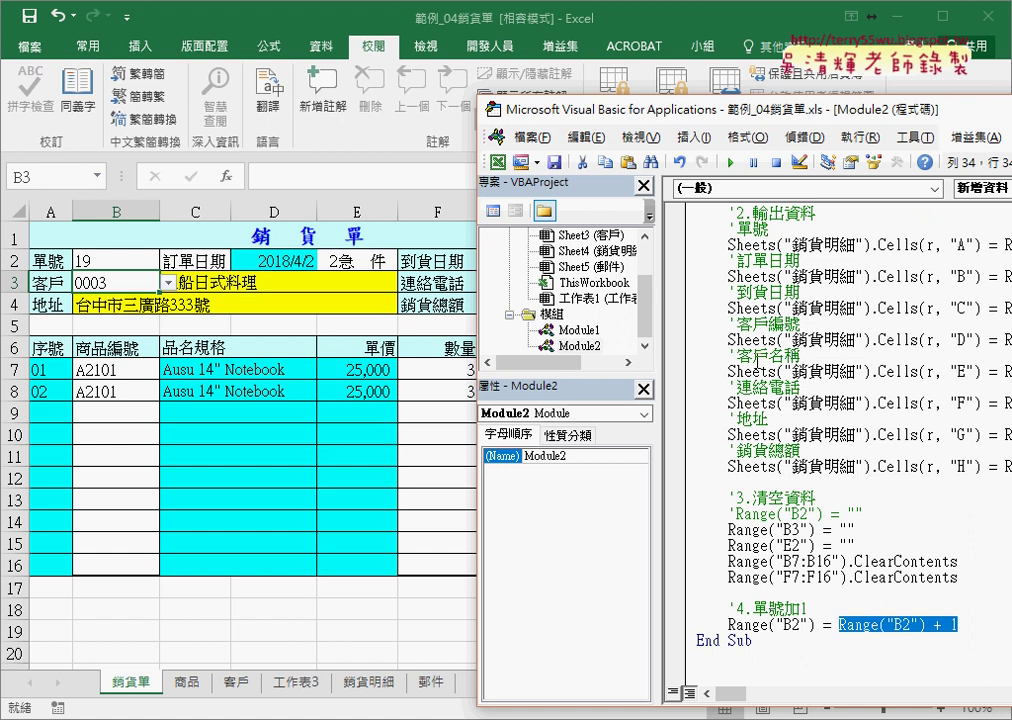
pyautogui.scroll(3, 762, 355)
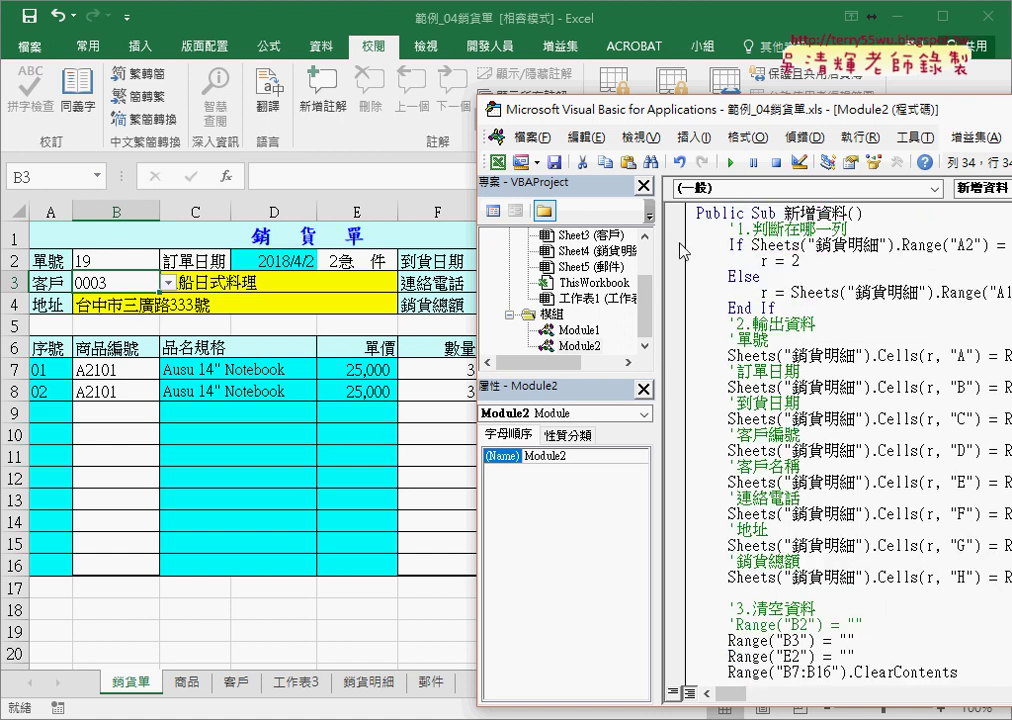
# Set a breakpoint on 新增資料's first If, change B8 to product B1102, and run the macro.
pyautogui.click(677, 246)
pyautogui.click(437, 325)
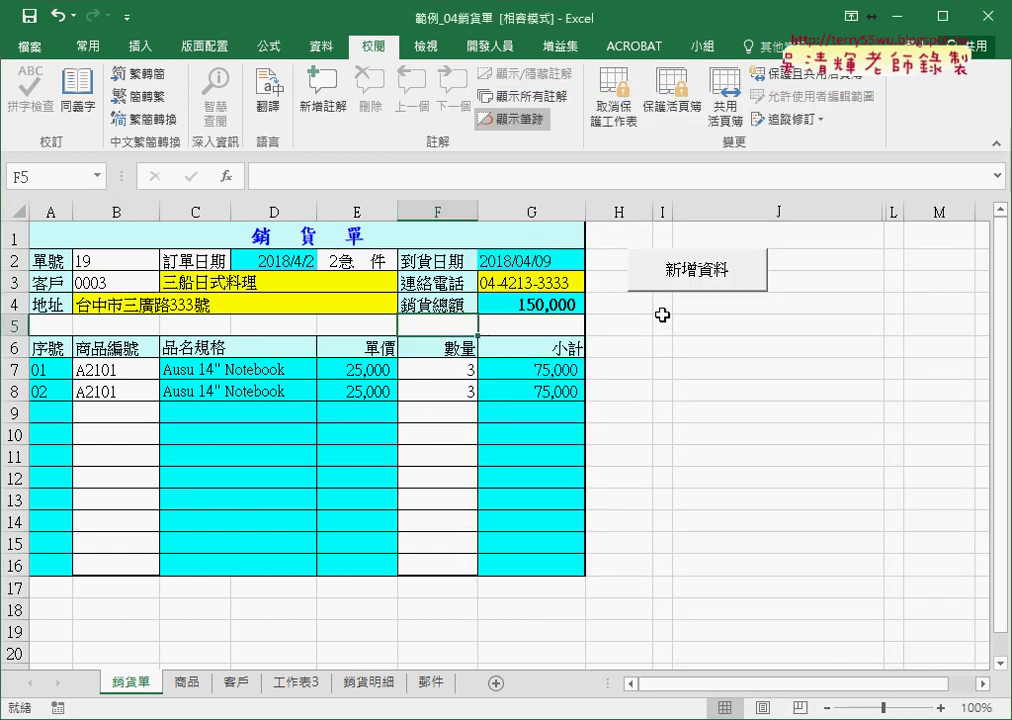
pyautogui.click(155, 391)
pyautogui.click(168, 391)
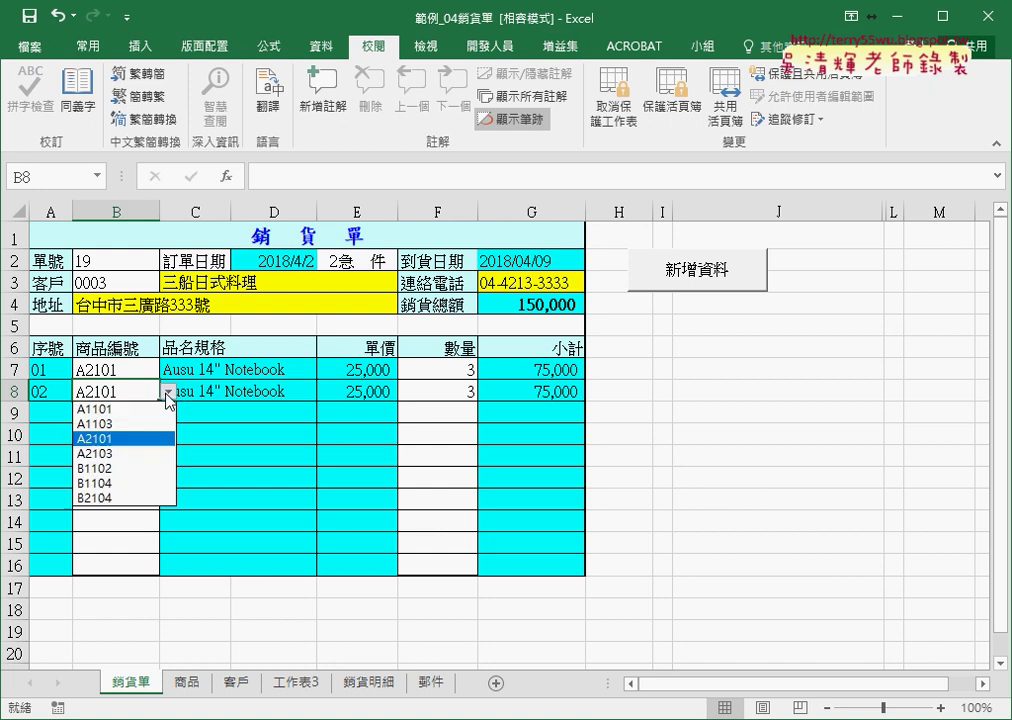
pyautogui.click(151, 472)
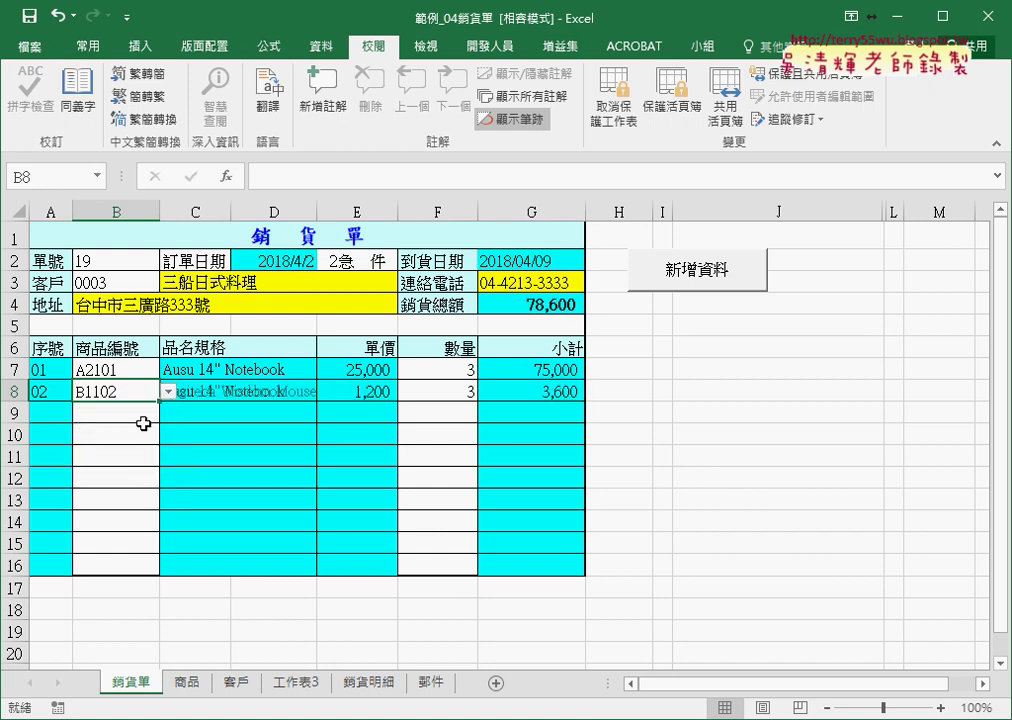
pyautogui.click(690, 284)
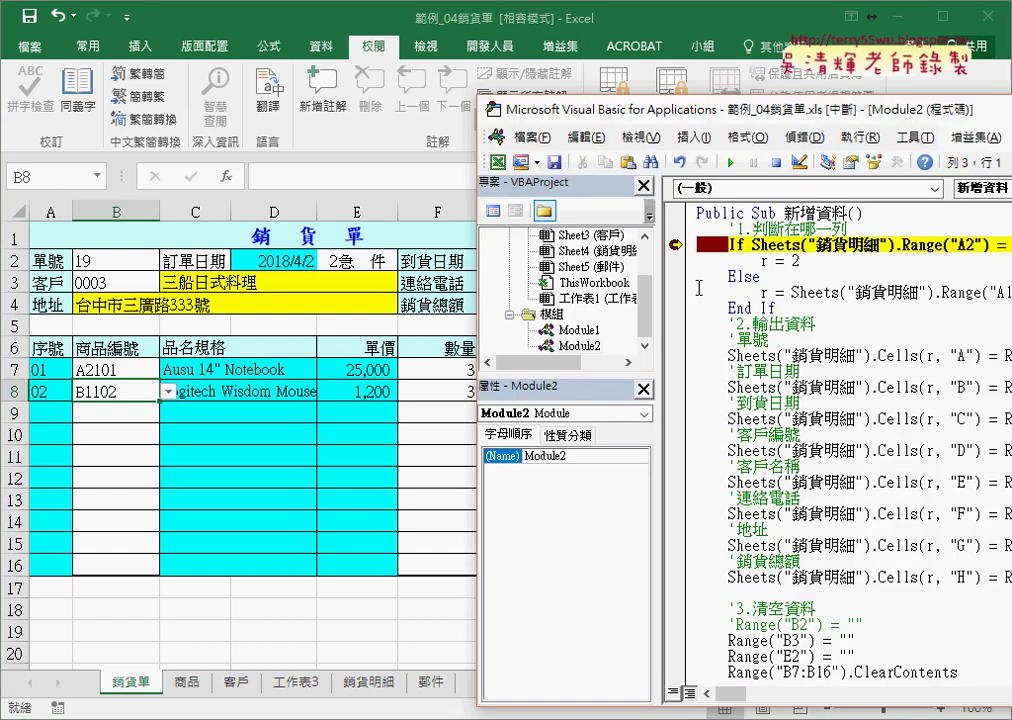
# Step through the next-row calculation with F8, checking the existing 銷貨明細 rows.
pyautogui.moveTo(703, 117); pyautogui.dragTo(540, 107)
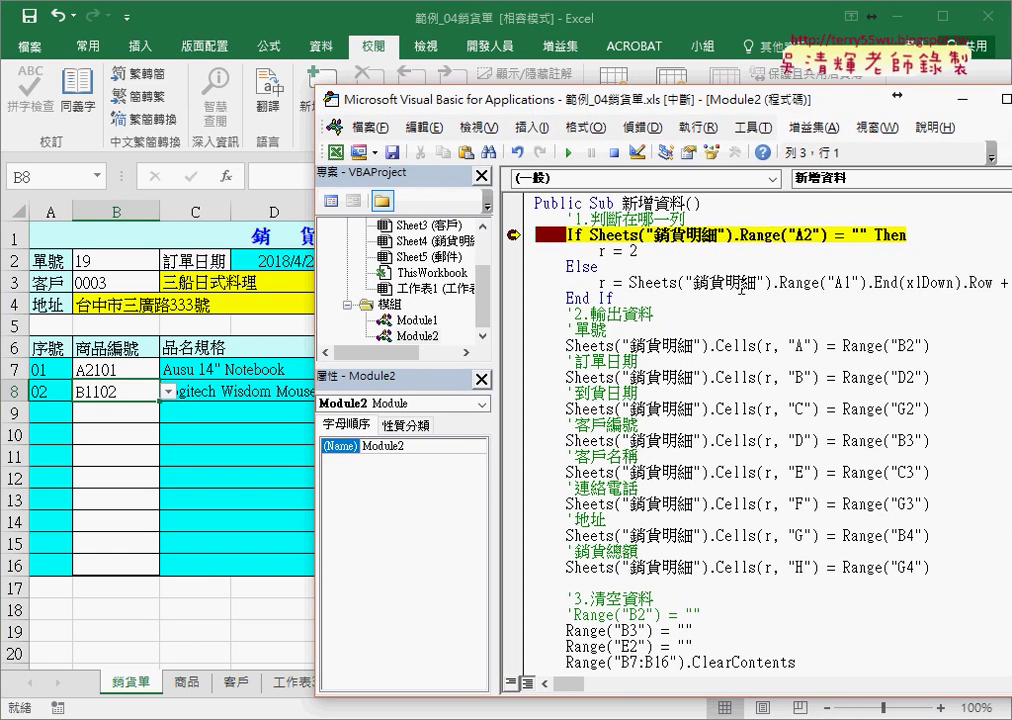
pyautogui.press('F8')
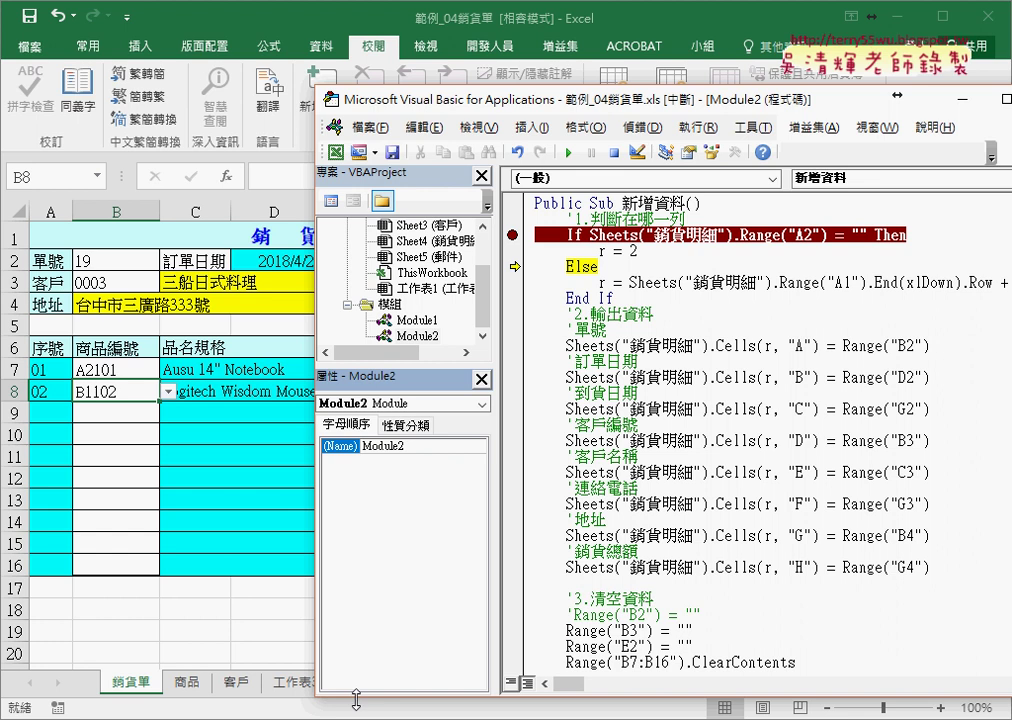
pyautogui.moveTo(360, 692); pyautogui.dragTo(360, 636)
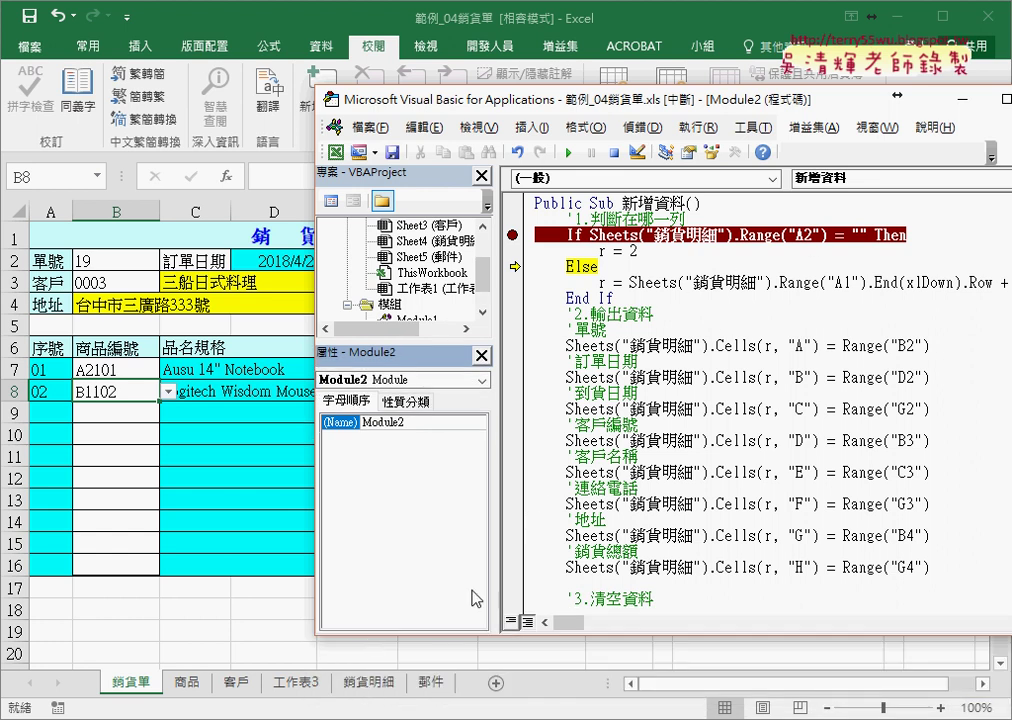
pyautogui.click(367, 682)
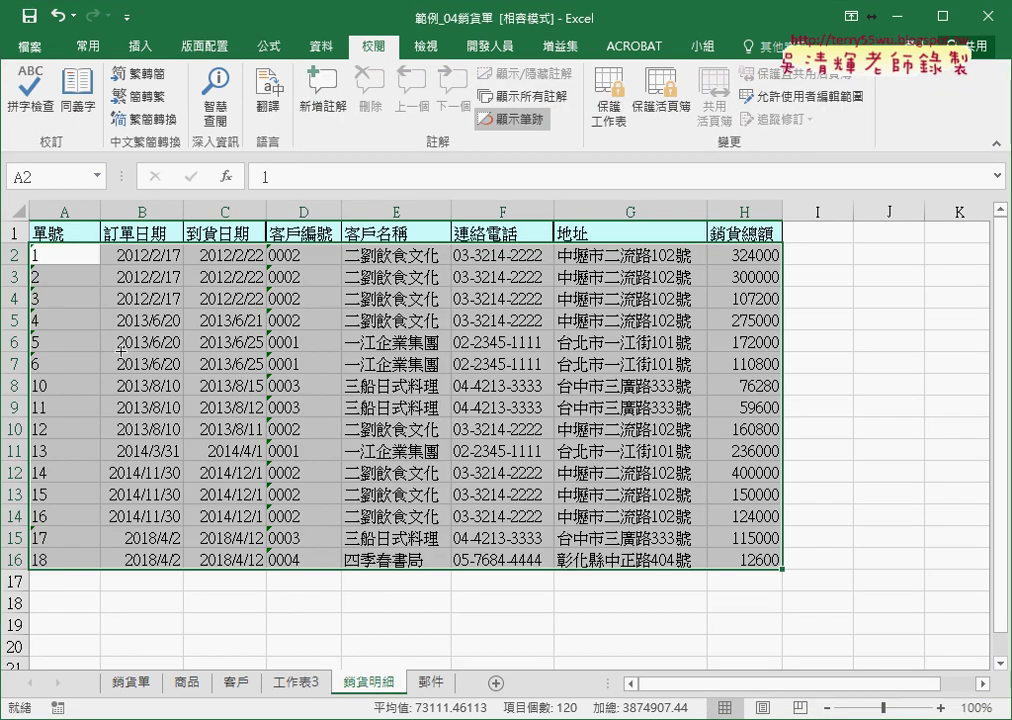
pyautogui.click(133, 686)
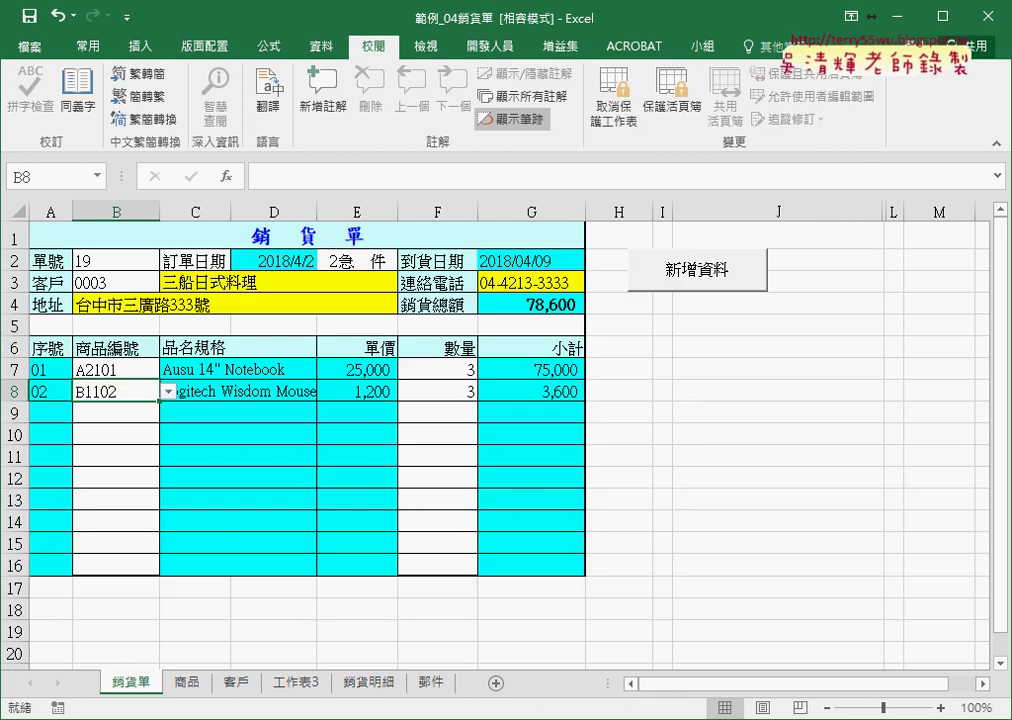
pyautogui.click(610, 640)
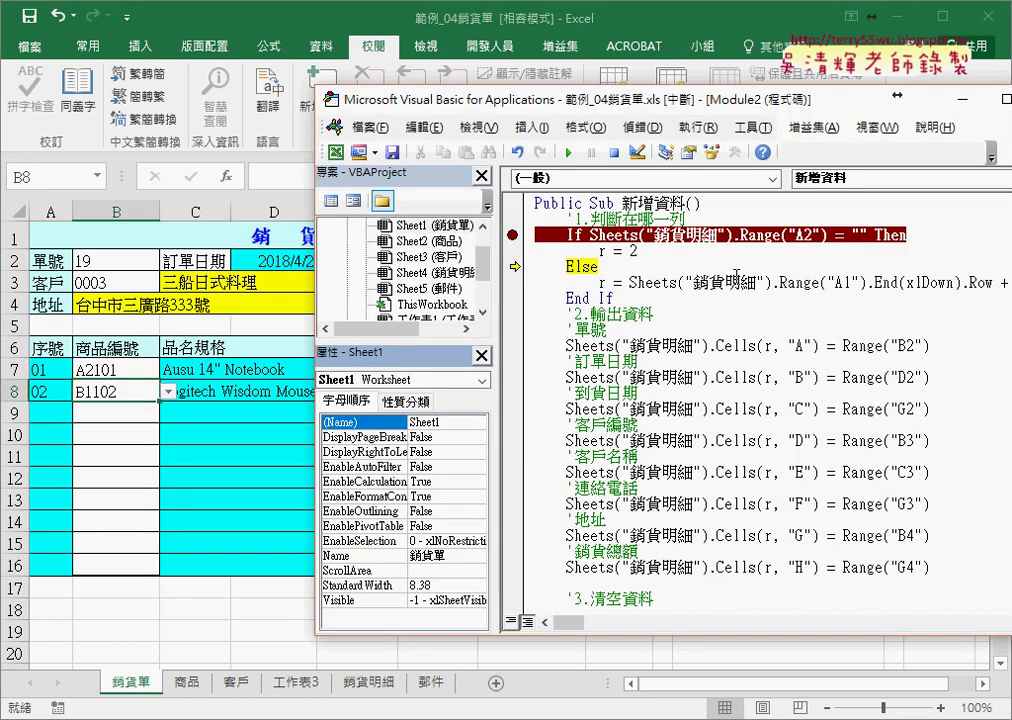
pyautogui.press('F8')
pyautogui.press('F8')
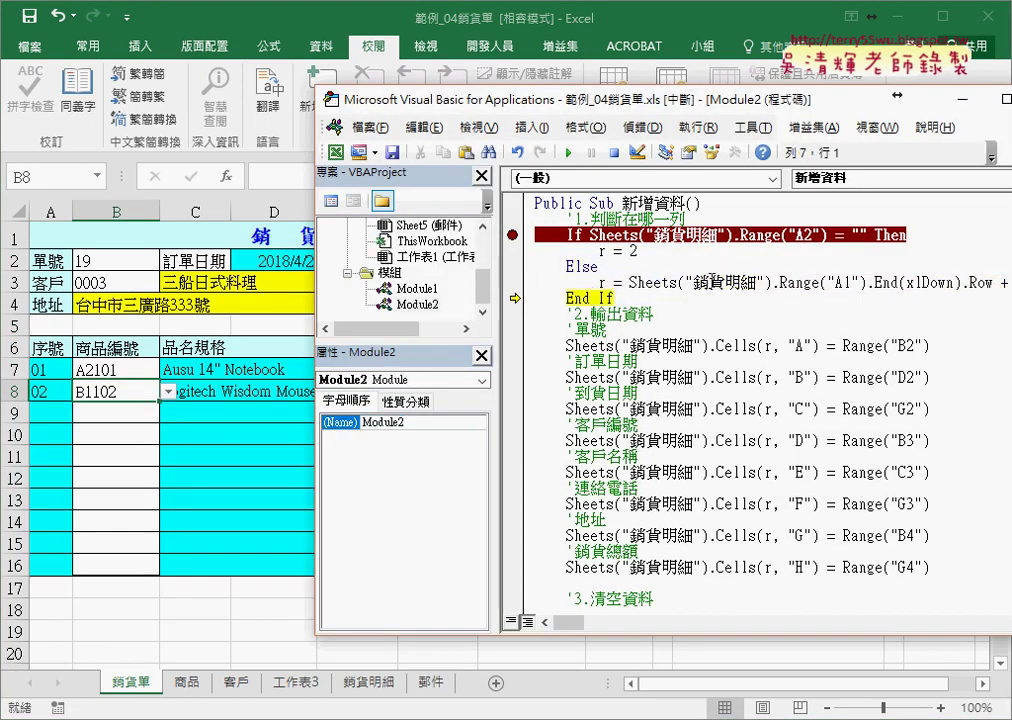
# Step through the lines copying the order into 銷貨明細 row 17, checking the sheet between steps.
pyautogui.moveTo(603, 281)
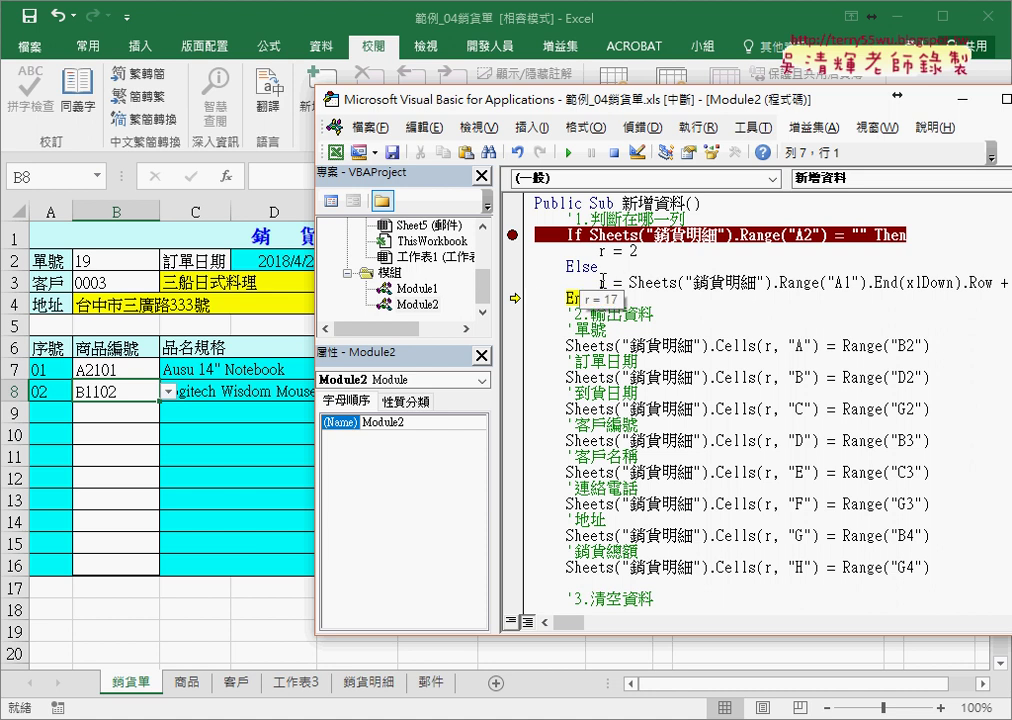
pyautogui.press('F8')
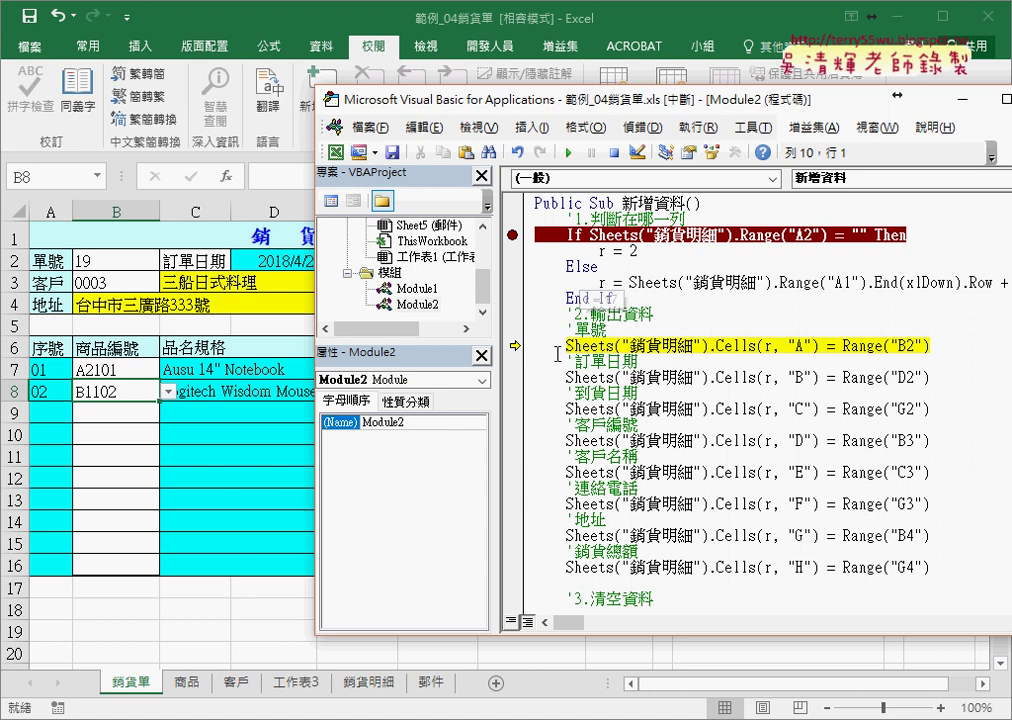
pyautogui.click(376, 686)
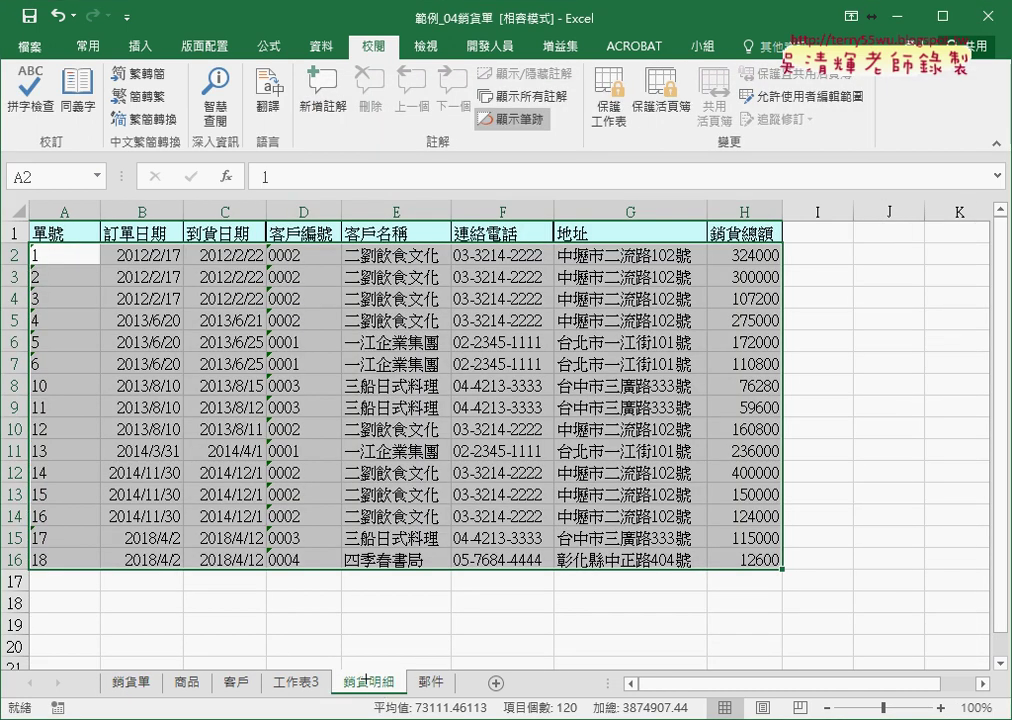
pyautogui.click(133, 684)
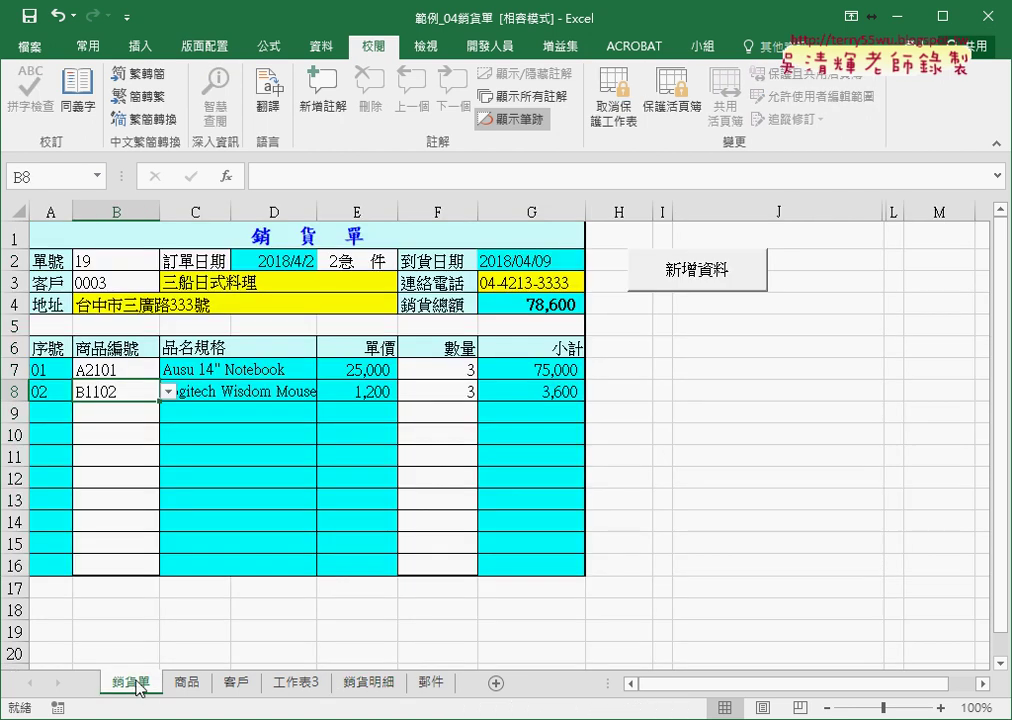
pyautogui.moveTo(497, 716)
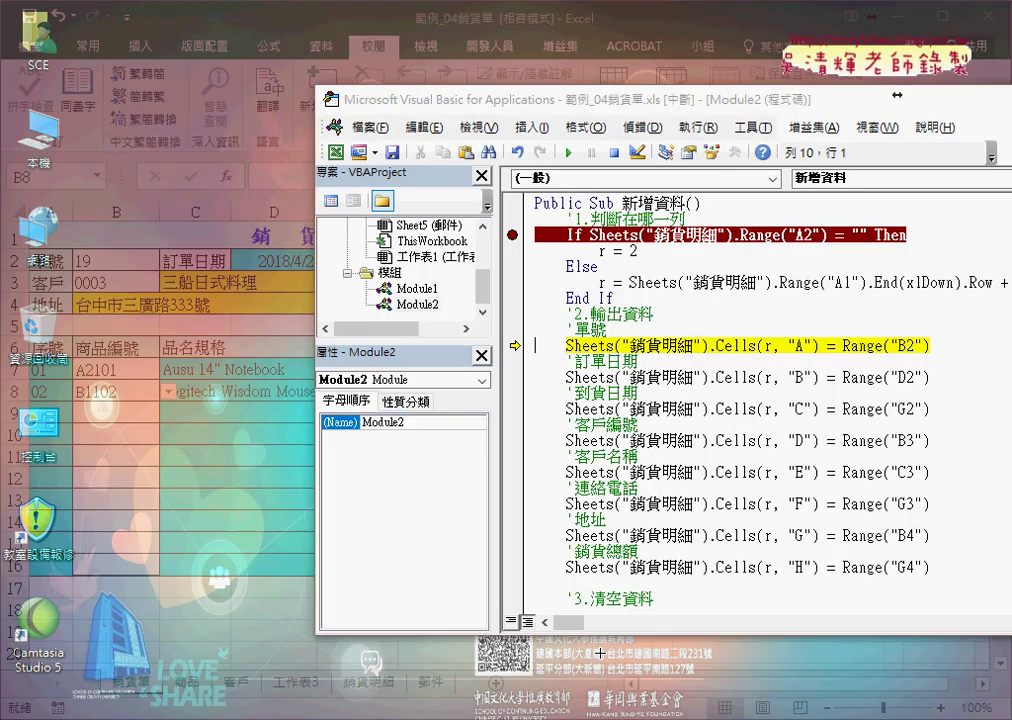
pyautogui.click(616, 620)
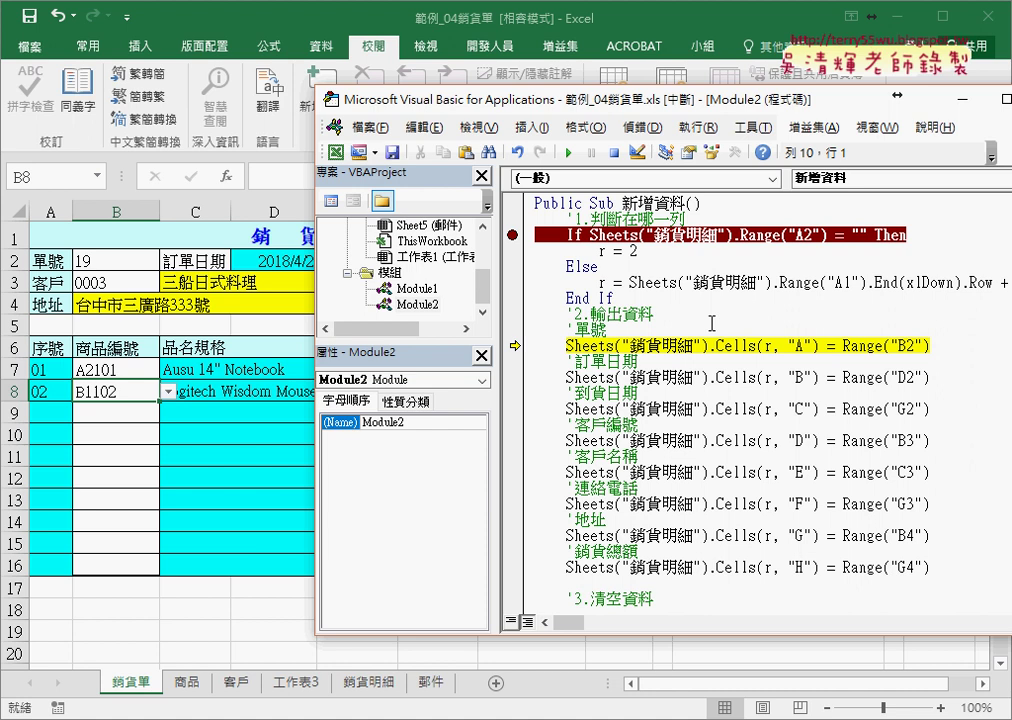
pyautogui.press('F8')
pyautogui.press('F8')
pyautogui.press('F8')
pyautogui.press('F8')
pyautogui.press('F8')
pyautogui.press('F8')
pyautogui.press('F8')
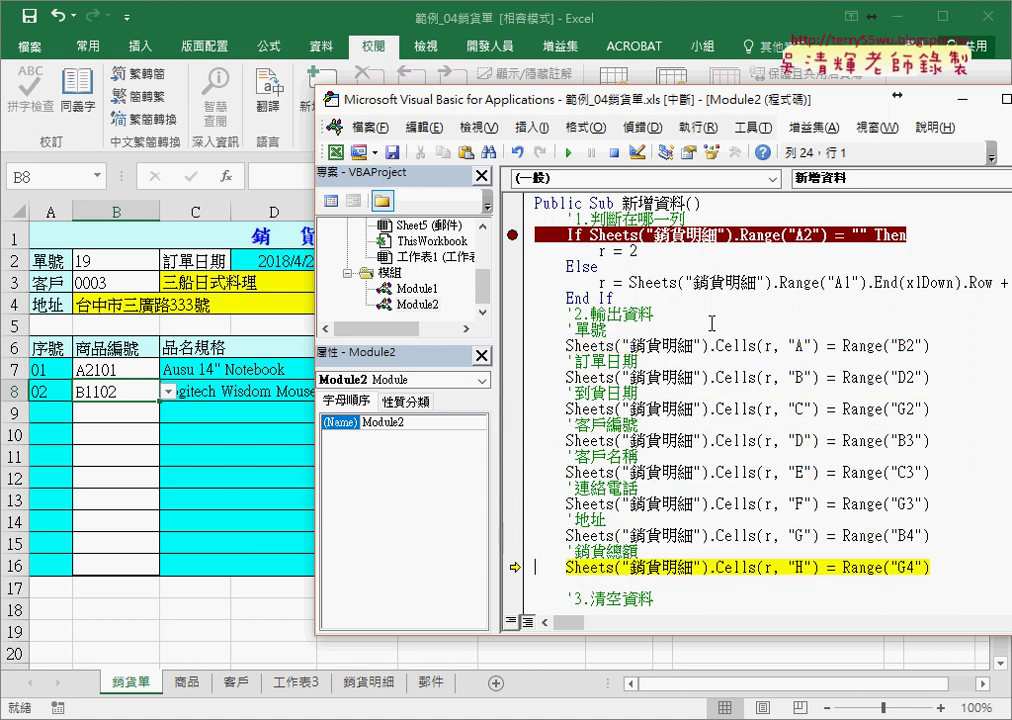
pyautogui.press('F8')
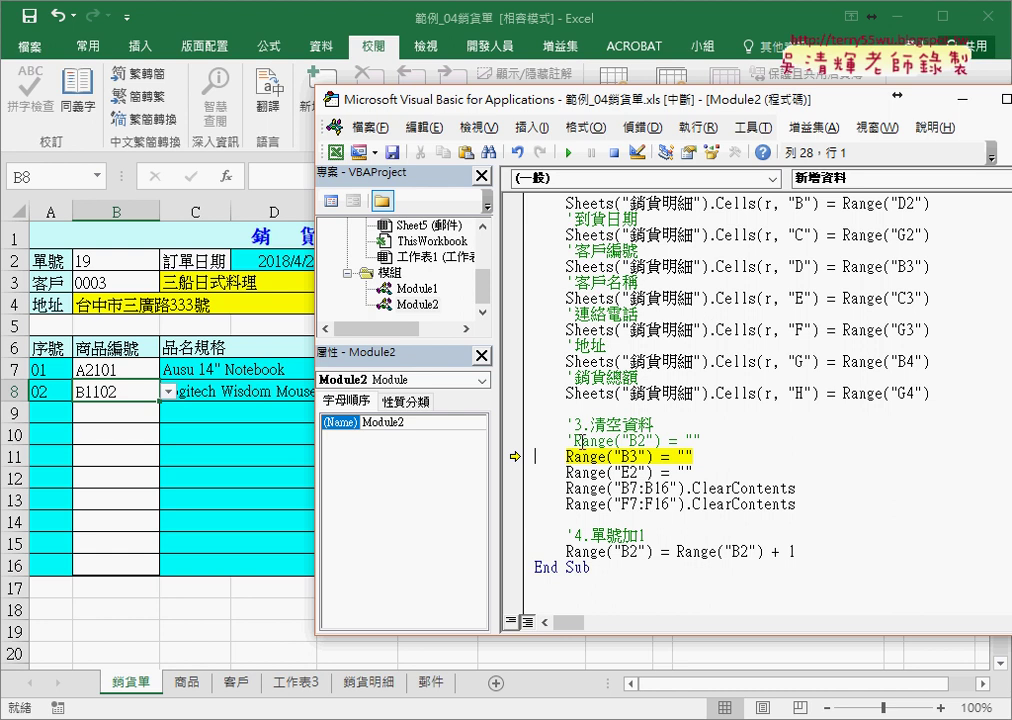
pyautogui.click(365, 688)
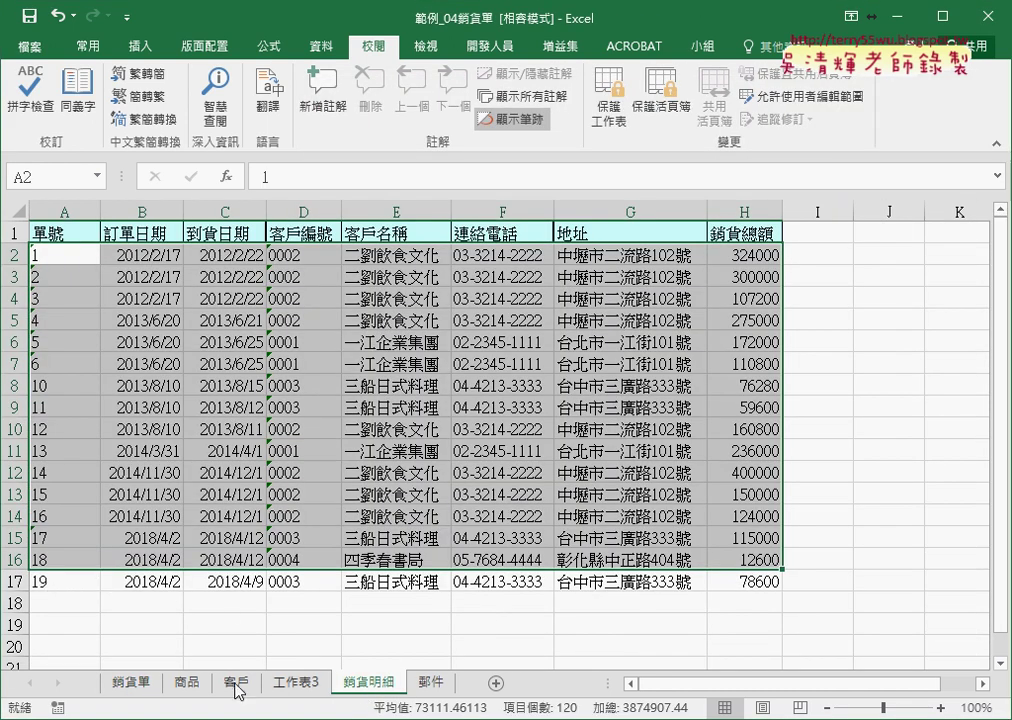
pyautogui.click(133, 686)
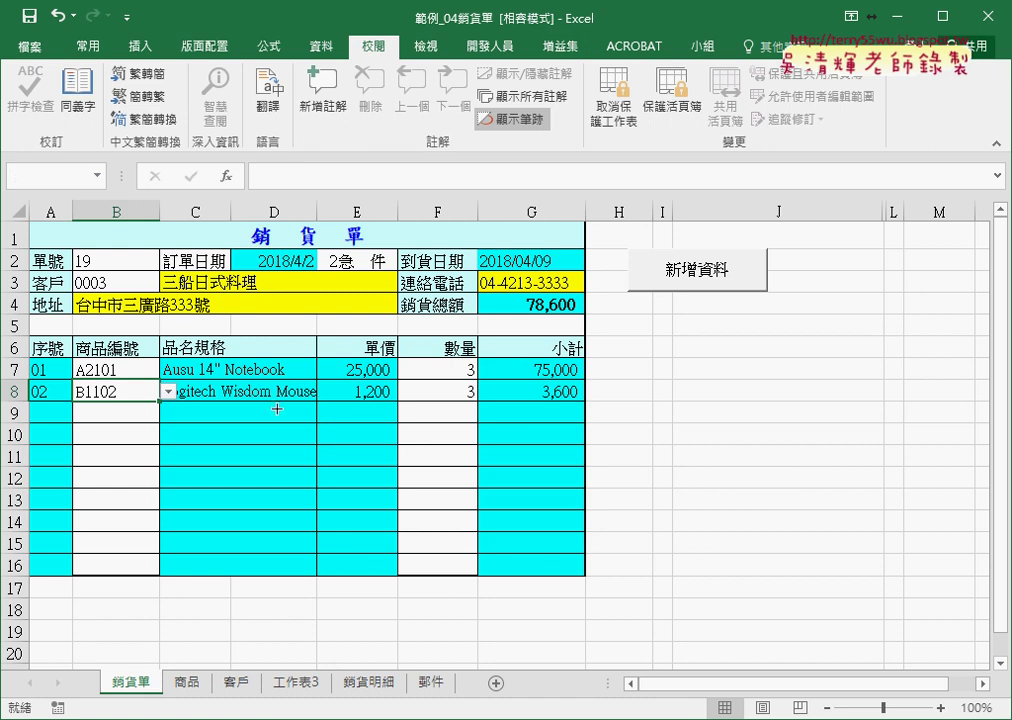
pyautogui.moveTo(542, 705)
pyautogui.click(632, 645)
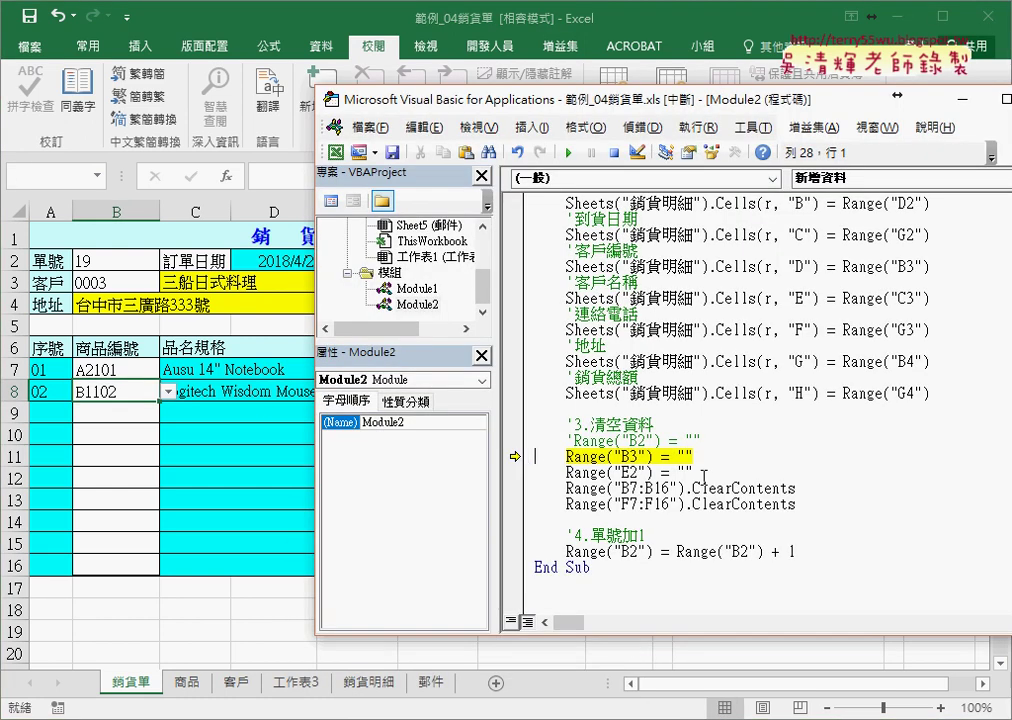
# Step over the clearing lines for B3, E2, product codes B7:B16 and quantities F7:F16.
pyautogui.press('F8')
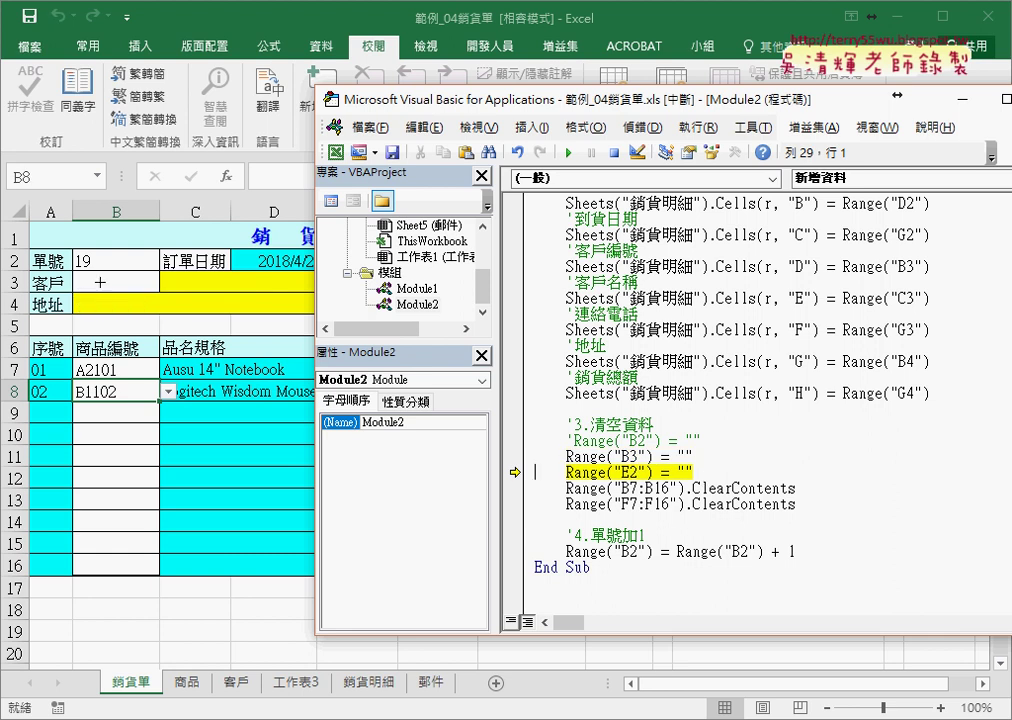
pyautogui.moveTo(416, 100)
pyautogui.mouseDown()
pyautogui.moveTo(476, 360)
pyautogui.moveTo(533, 88)
pyautogui.mouseUp()
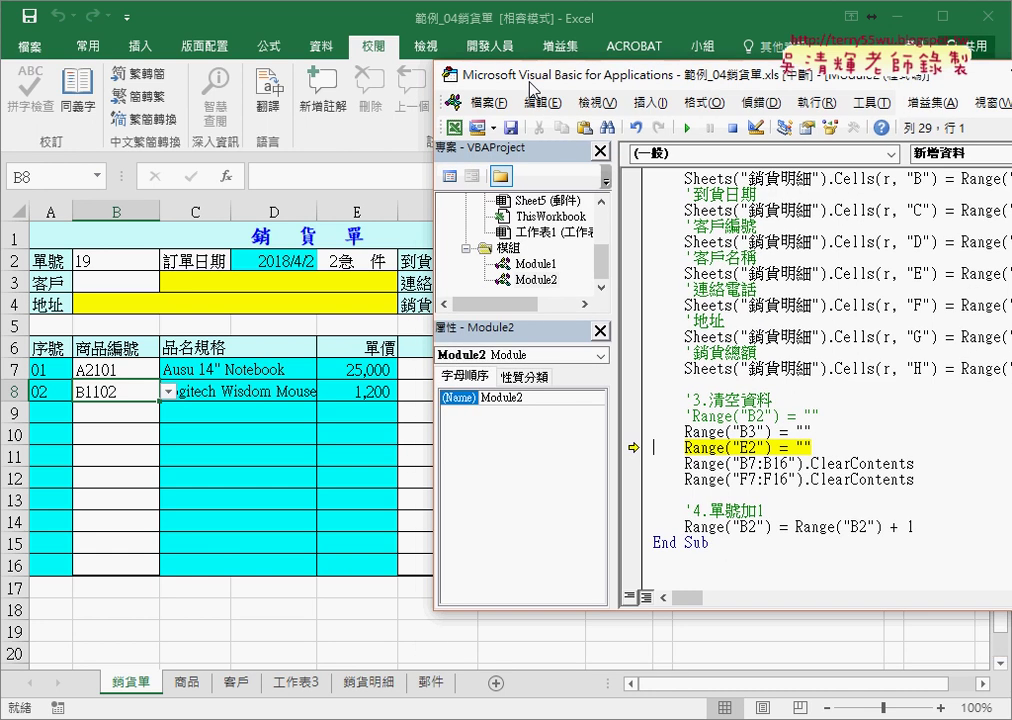
pyautogui.press('F8')
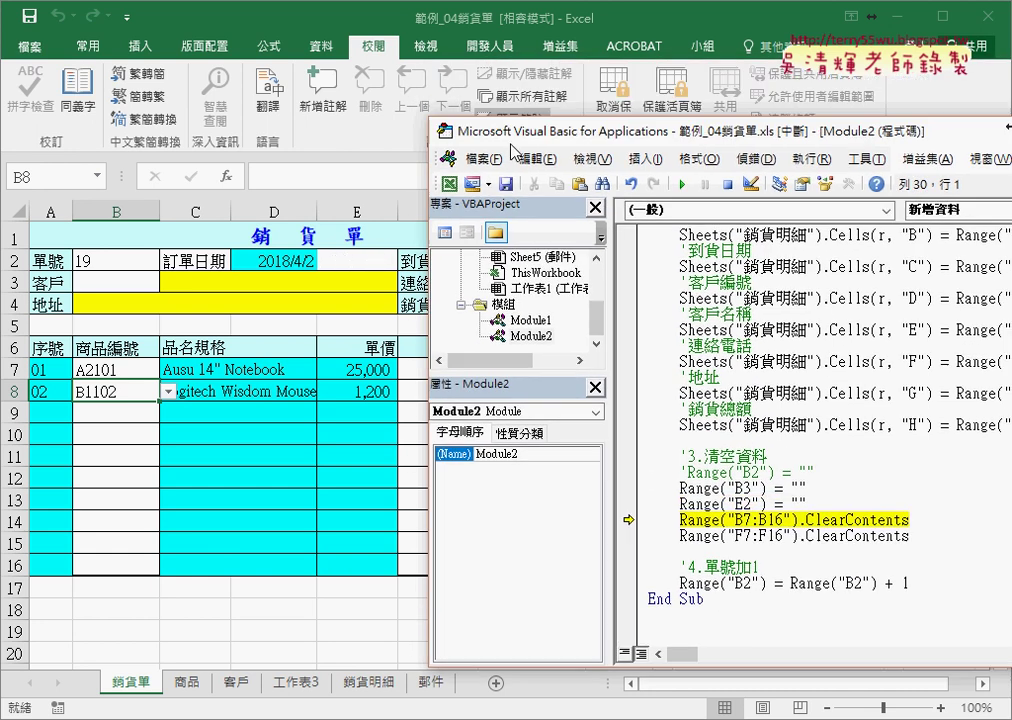
pyautogui.moveTo(519, 86); pyautogui.dragTo(503, 312)
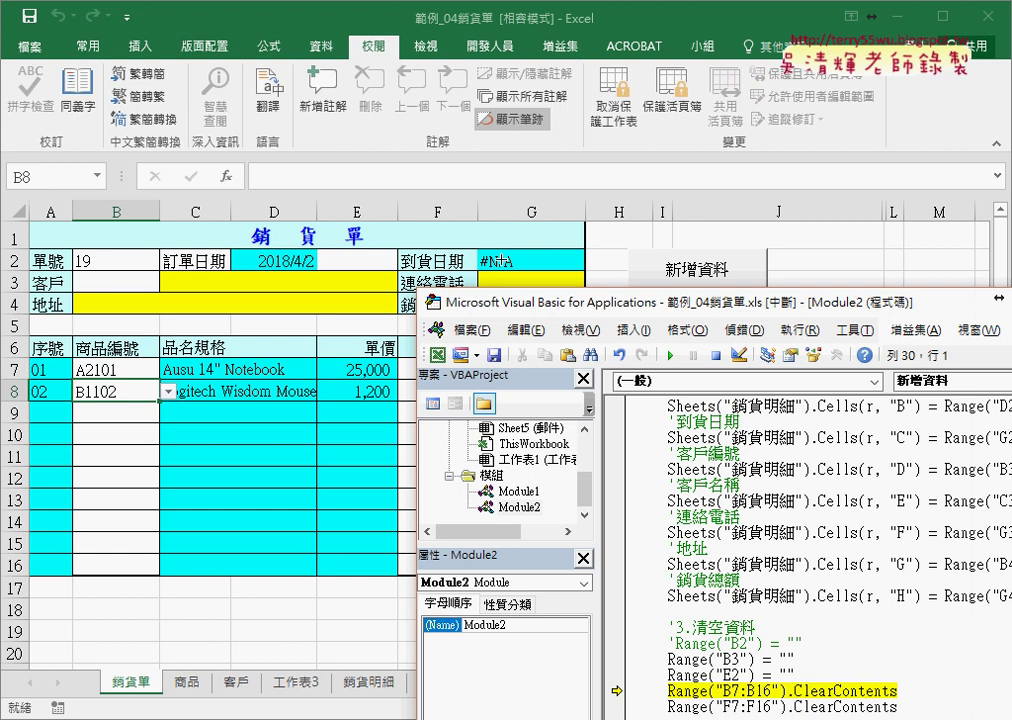
pyautogui.moveTo(521, 76); pyautogui.dragTo(510, 56)
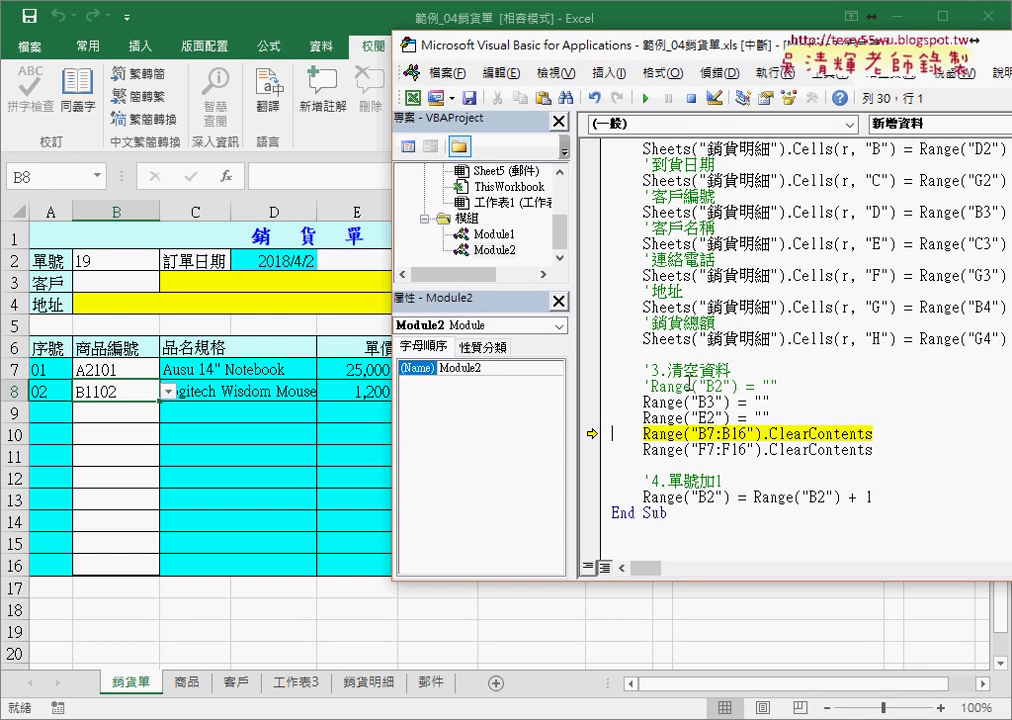
pyautogui.press('F8')
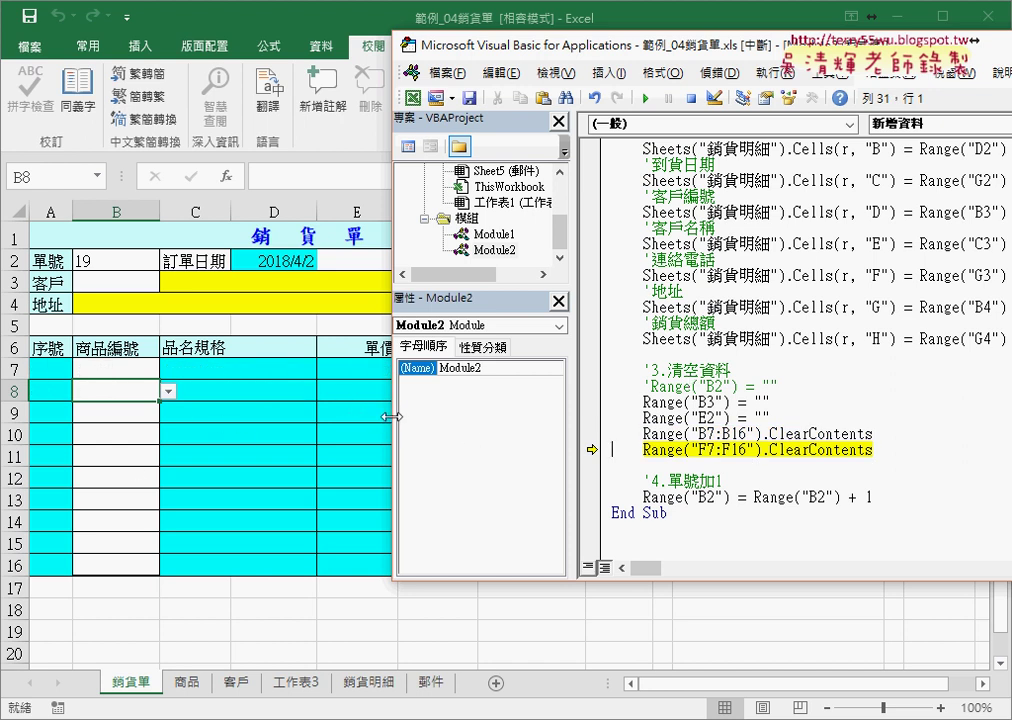
pyautogui.moveTo(391, 416); pyautogui.dragTo(516, 416)
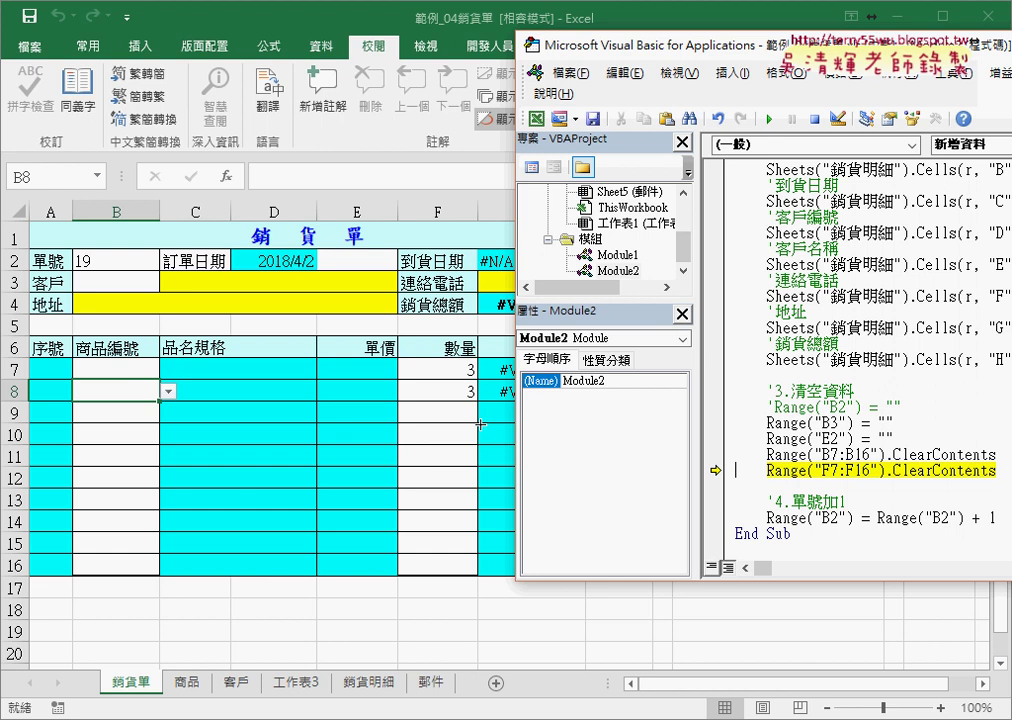
pyautogui.press('F8')
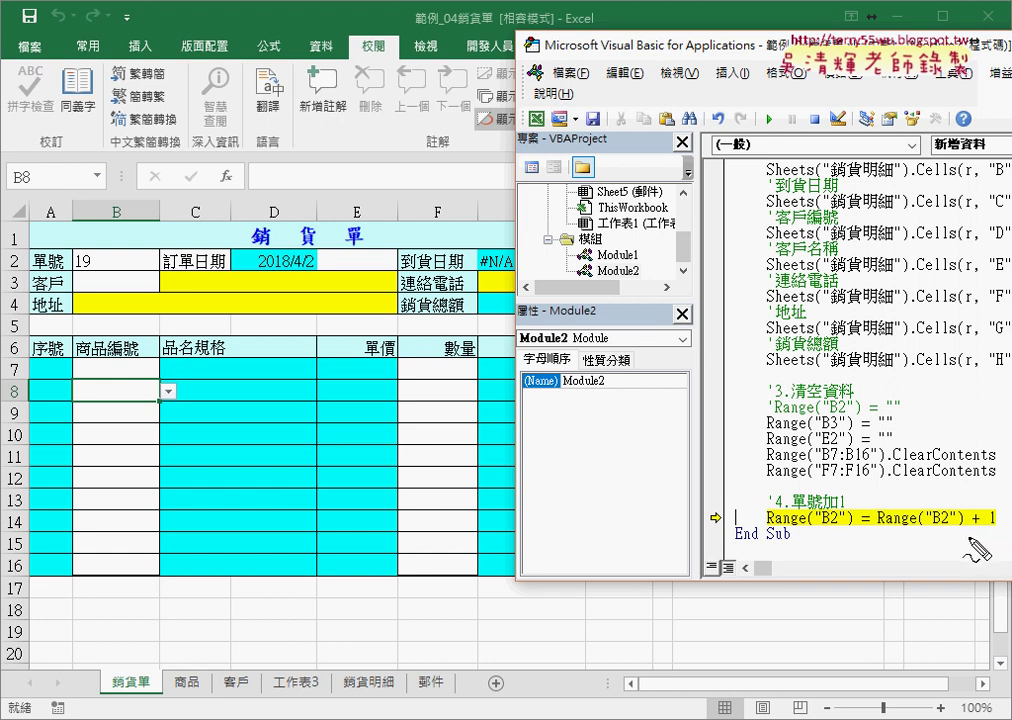
# Annotate the Range("B2") = Range("B2") + 1 line, run it with F8, and circle B2's new 20.
pyautogui.moveTo(889, 533); pyautogui.dragTo(996, 532)
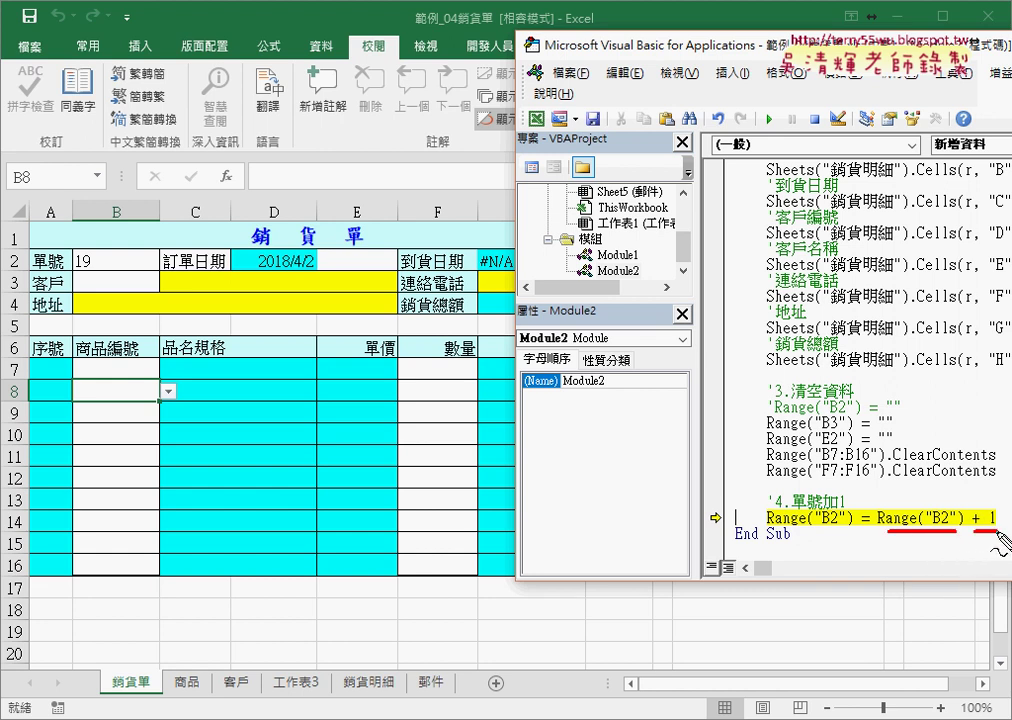
pyautogui.moveTo(937, 480)
pyautogui.mouseDown()
pyautogui.moveTo(952, 495)
pyautogui.moveTo(963, 490)
pyautogui.moveTo(958, 478)
pyautogui.mouseUp()
pyautogui.moveTo(922, 440)
pyautogui.mouseDown()
pyautogui.moveTo(836, 500)
pyautogui.moveTo(856, 497)
pyautogui.mouseUp()
pyautogui.moveTo(800, 544); pyautogui.dragTo(860, 543)
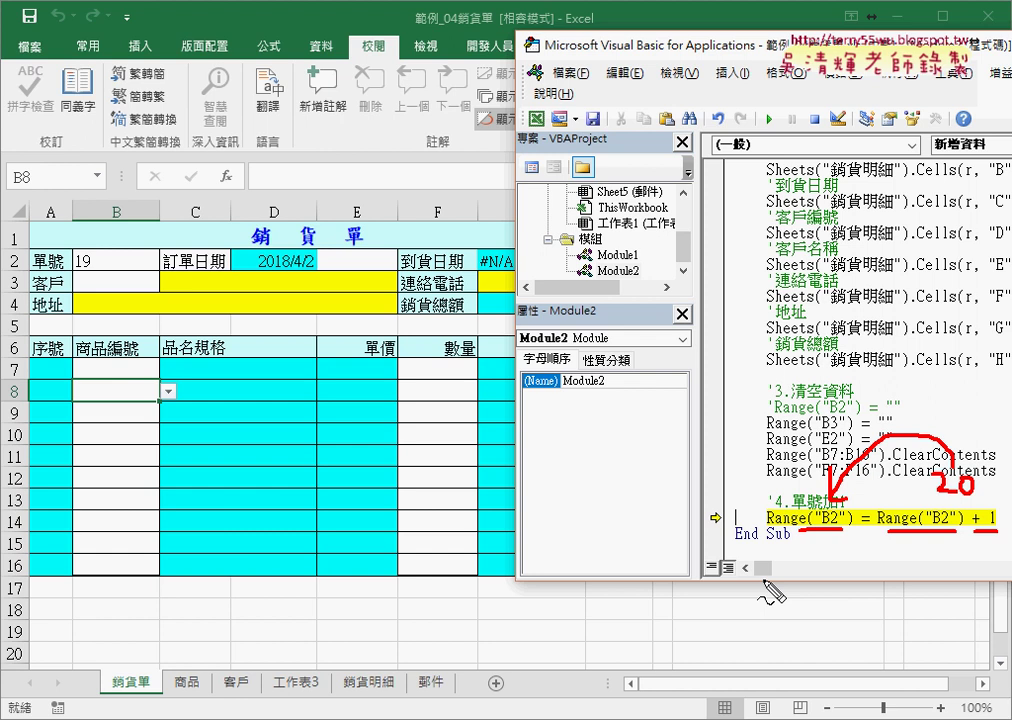
pyautogui.press('Escape')
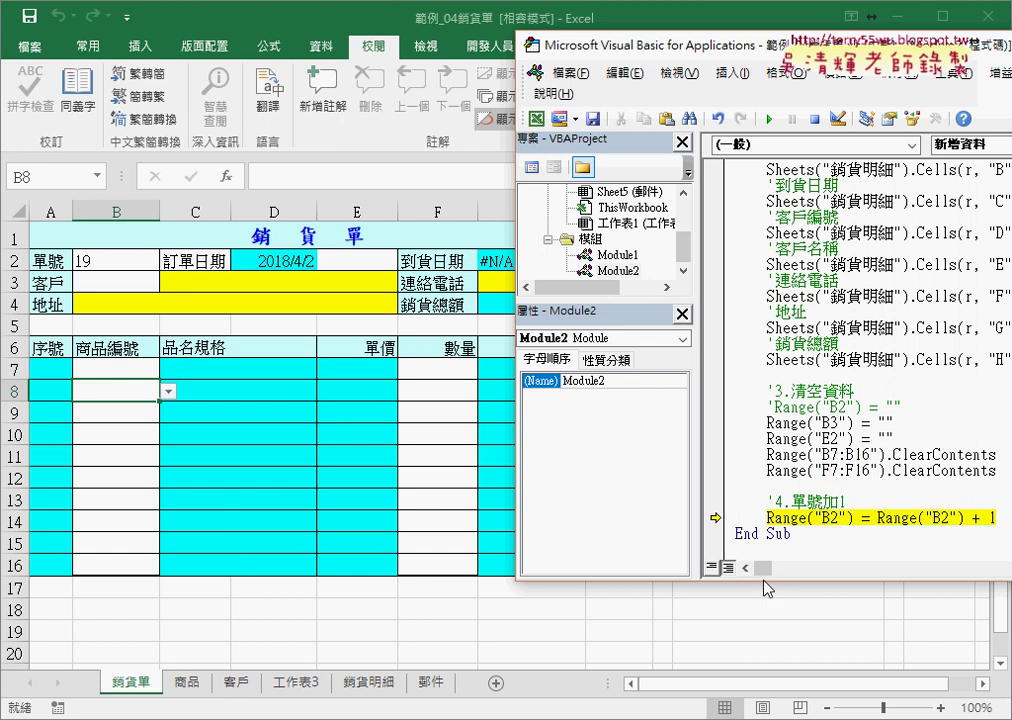
pyautogui.press('F8')
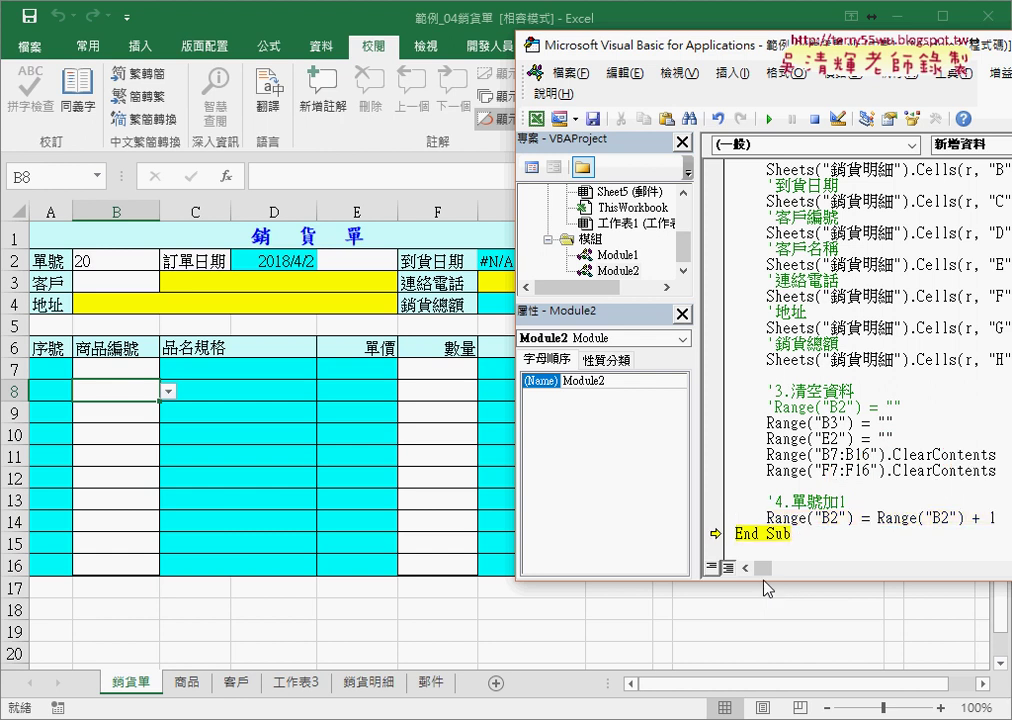
pyautogui.hotkey('ctrl', '2')
pyautogui.moveTo(100, 250); pyautogui.dragTo(72, 268)
# Unprotect the 銷貨單 sheet by entering the sheet password.
pyautogui.click(457, 327)
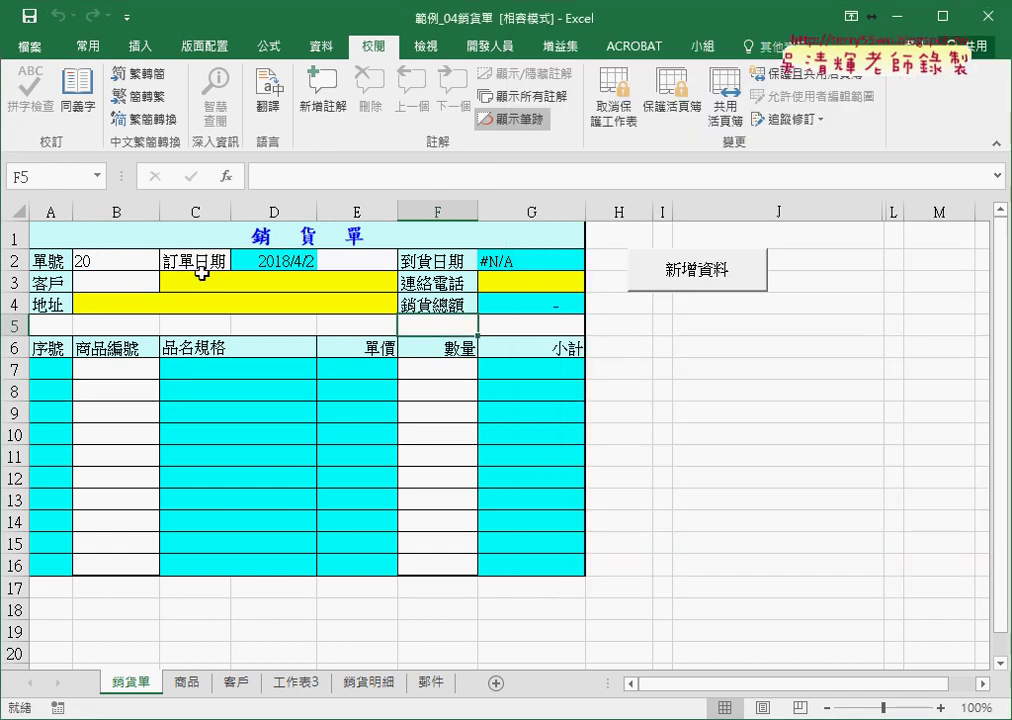
pyautogui.click(122, 269)
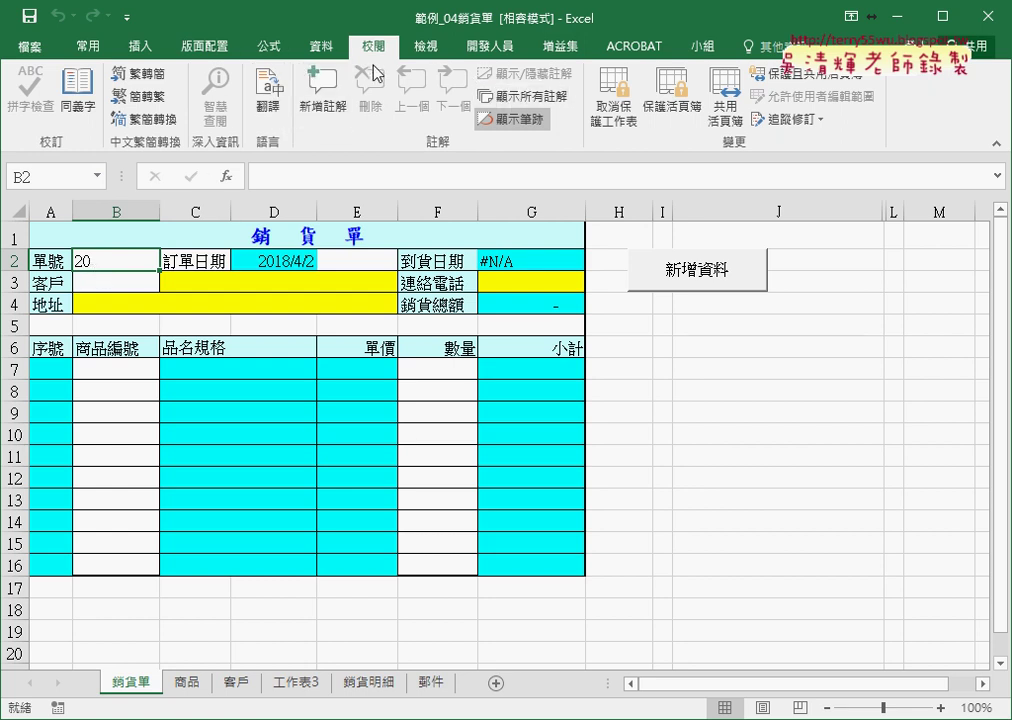
pyautogui.click(605, 108)
pyautogui.write('***')
pyautogui.press('Return')
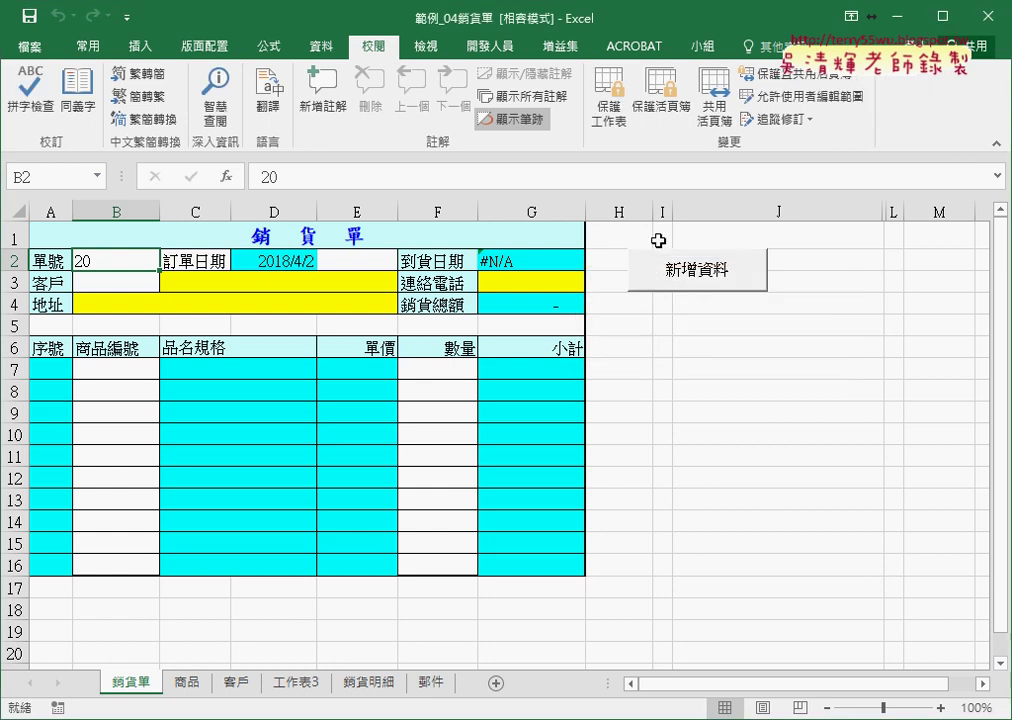
# Edit the order number in B2 to read S0020.
pyautogui.doubleClick(80, 259)
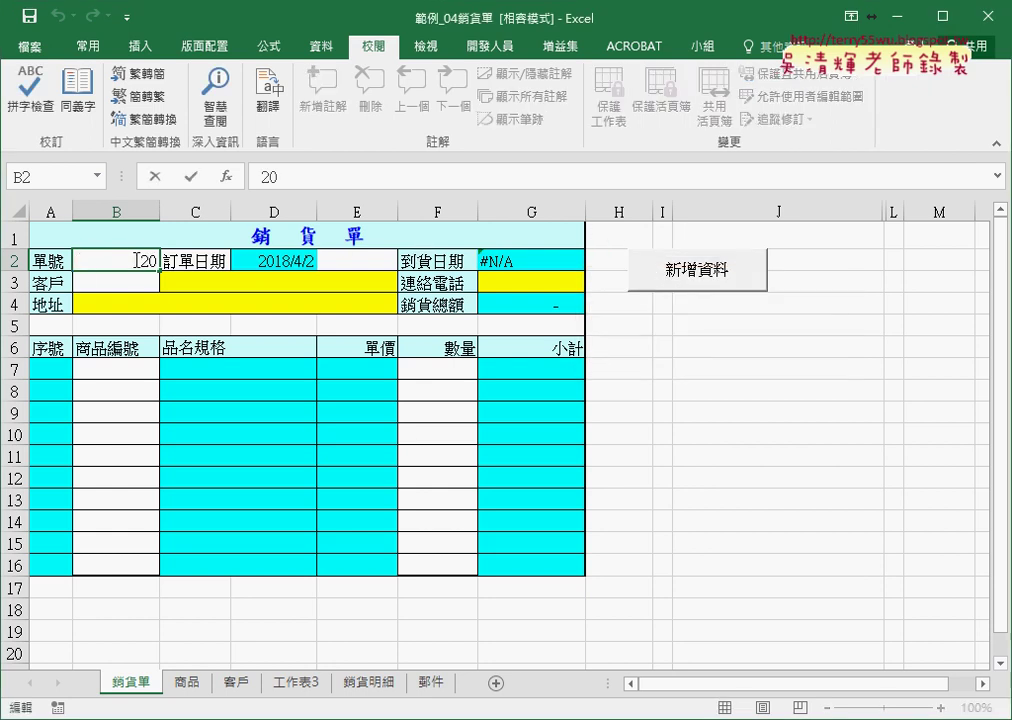
pyautogui.write('S')
pyautogui.write('00')
pyautogui.click(140, 305)
pyautogui.click(112, 262)
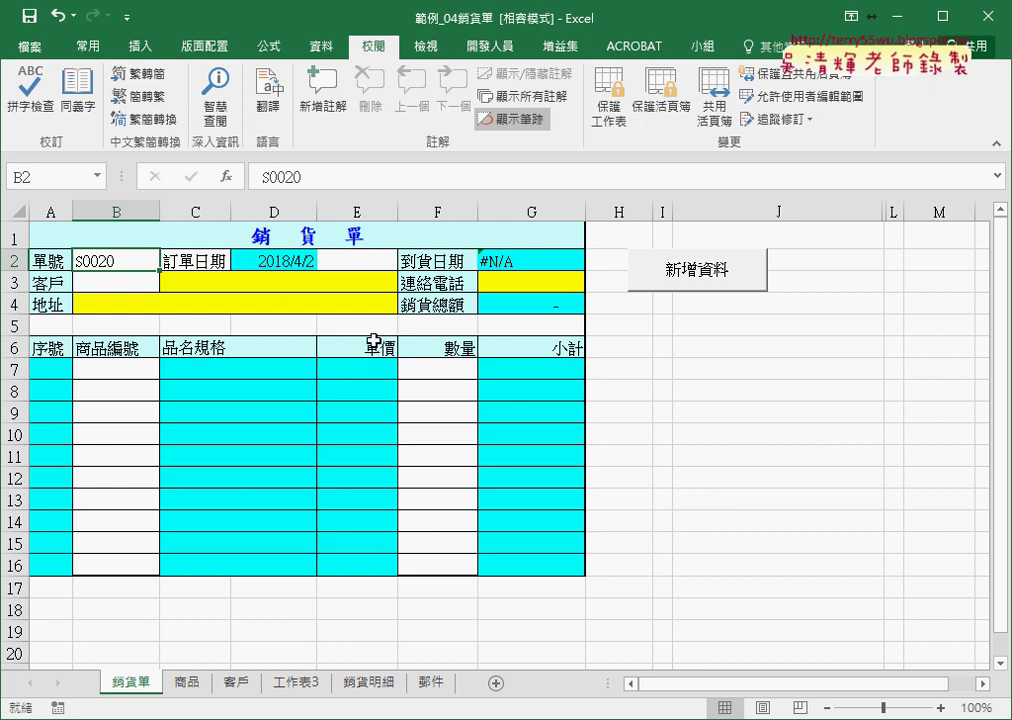
# Set delivery type 2急件 in E2 and customer 0003 in B3.
pyautogui.click(366, 262)
pyautogui.click(406, 262)
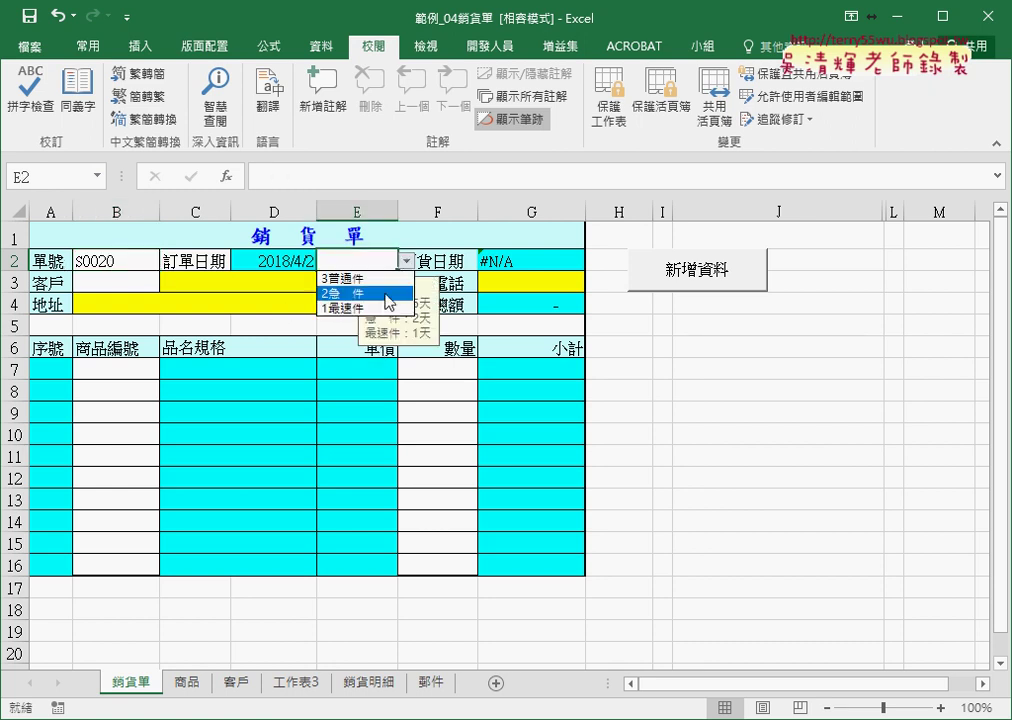
pyautogui.click(360, 289)
pyautogui.click(149, 284)
pyautogui.click(168, 283)
pyautogui.click(145, 327)
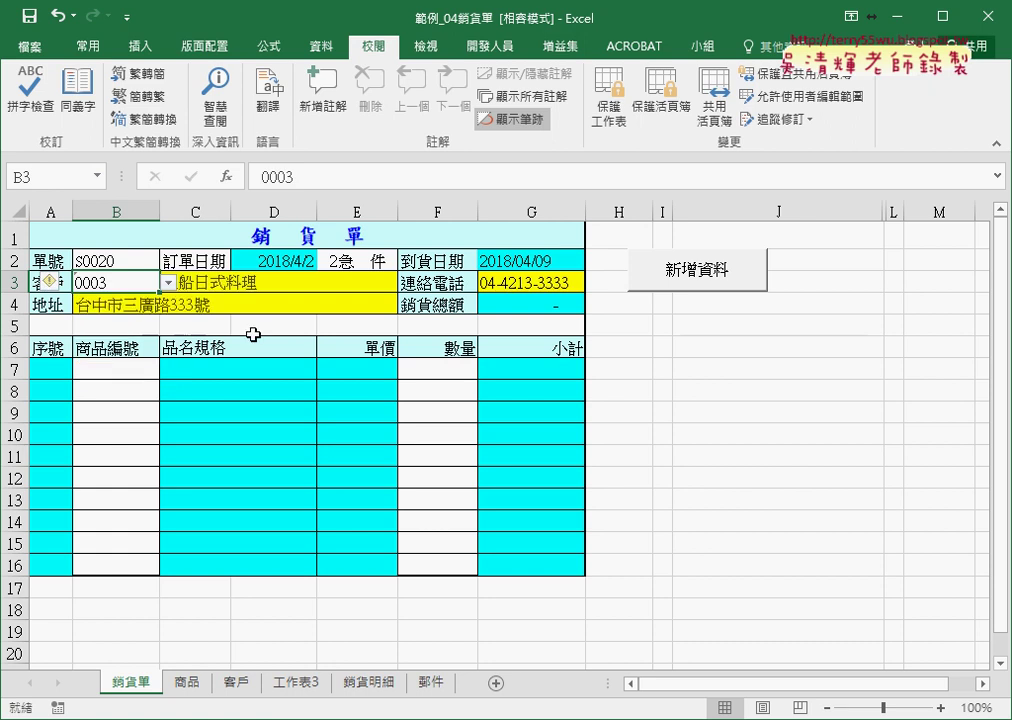
# Pick product A2103 for row 7 and A2101 for row 8.
pyautogui.click(110, 368)
pyautogui.click(168, 369)
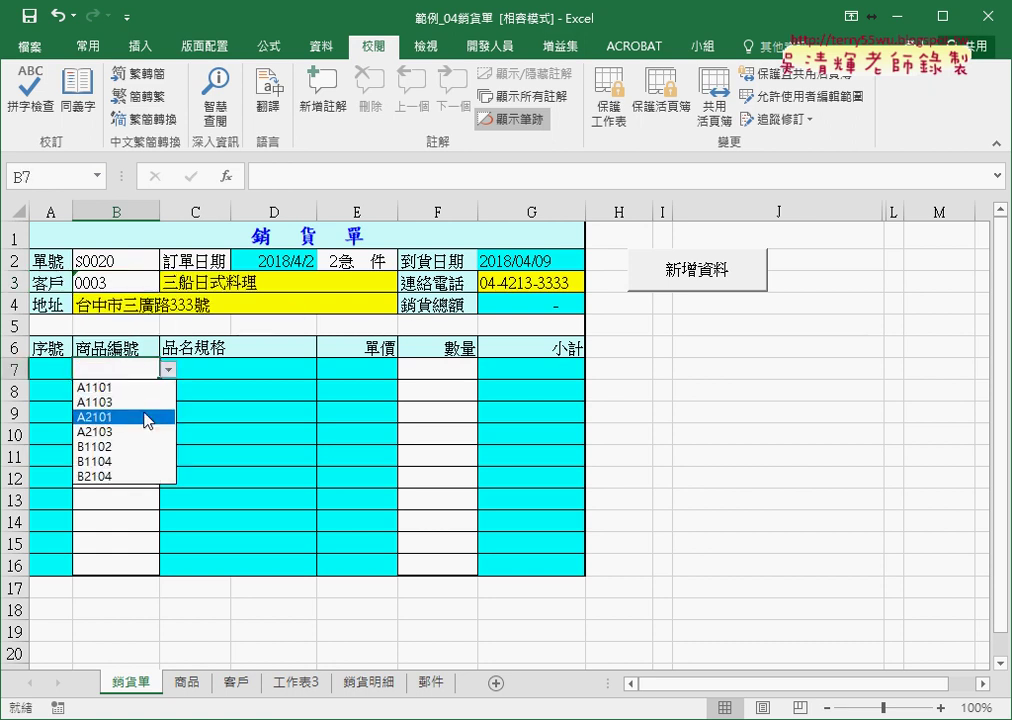
pyautogui.click(140, 432)
pyautogui.click(156, 389)
pyautogui.click(170, 390)
pyautogui.click(95, 438)
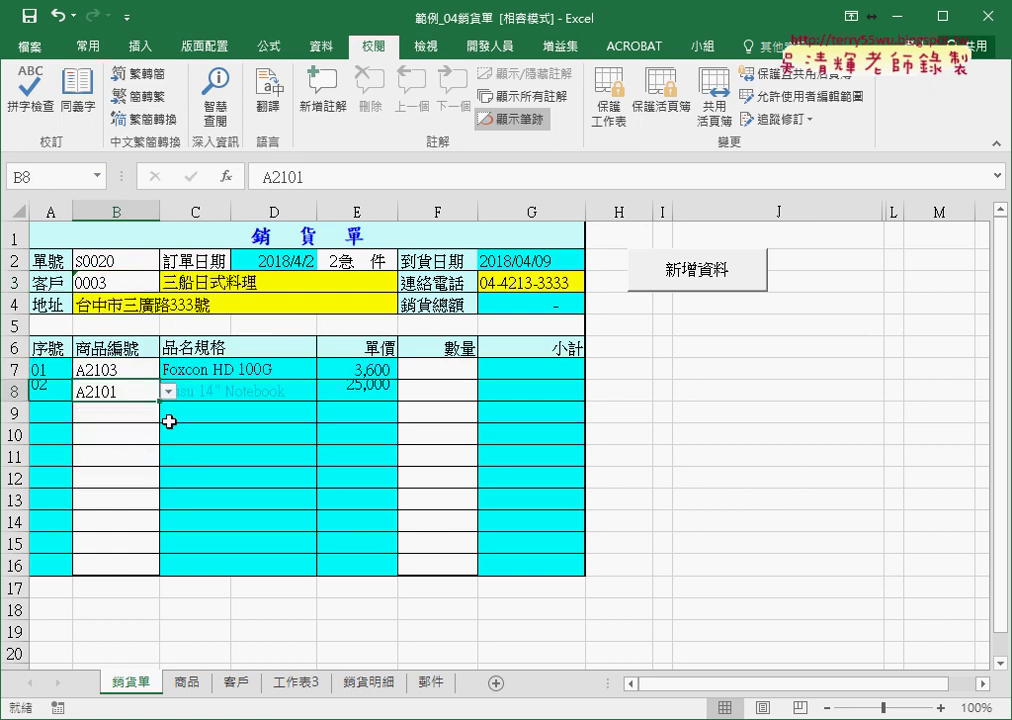
# Set quantity 3 on both rows (total 85,800) and run 新增資料 to append the order.
pyautogui.click(430, 369)
pyautogui.click(486, 372)
pyautogui.click(452, 416)
pyautogui.click(452, 391)
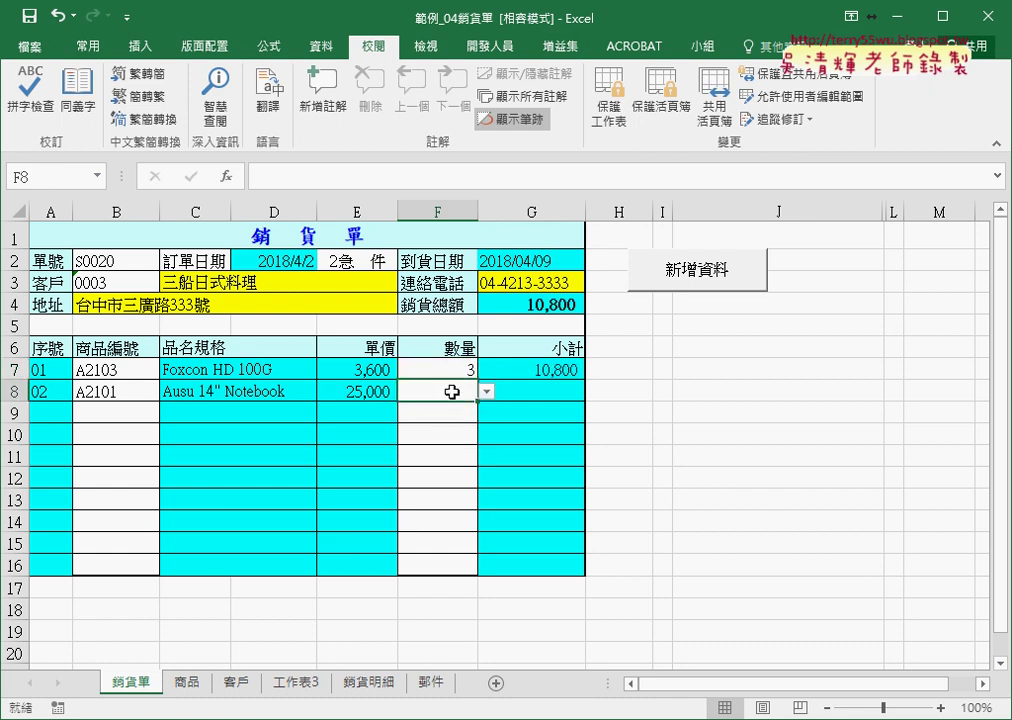
pyautogui.click(486, 392)
pyautogui.click(453, 440)
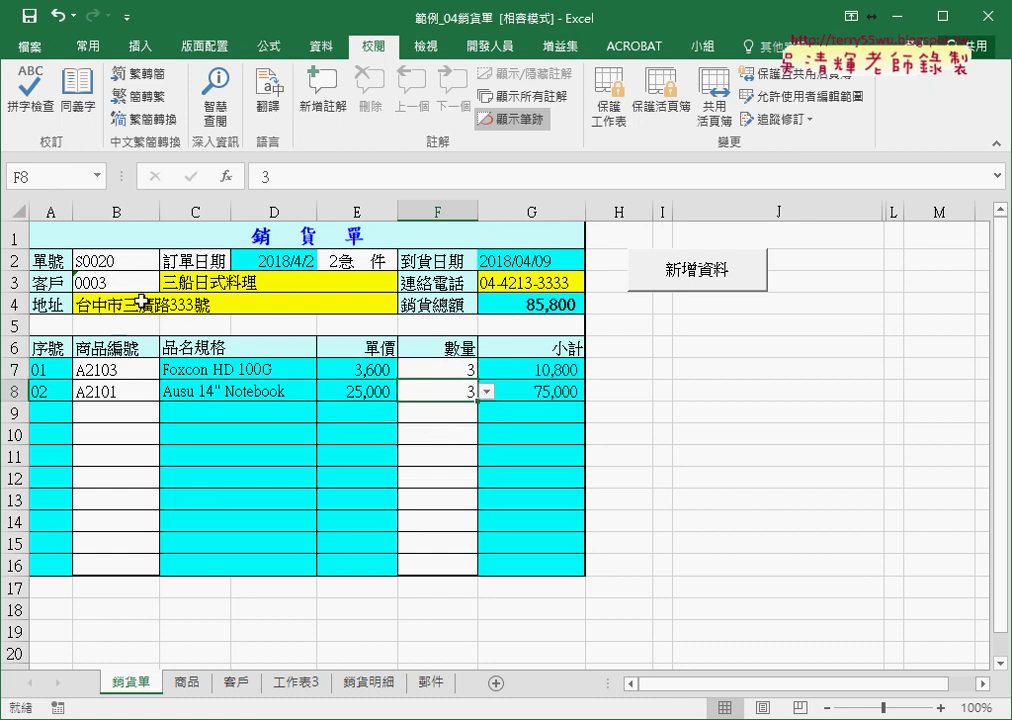
pyautogui.click(142, 263)
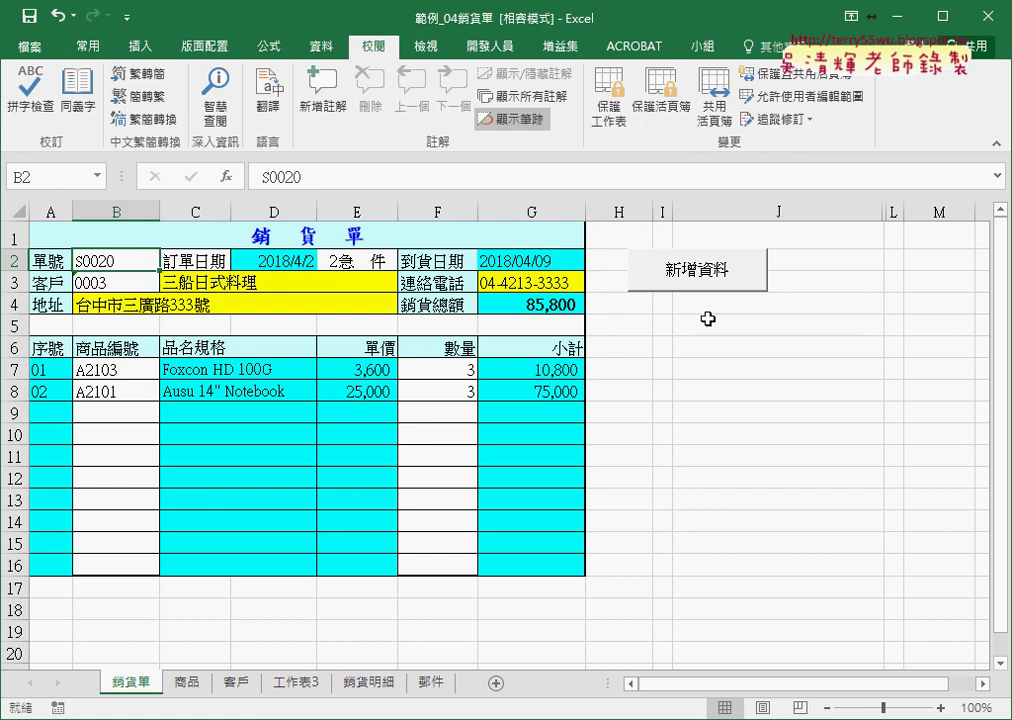
pyautogui.click(710, 283)
# Resume 新增資料 past the breakpoint until run-time error 13 highlights the 單號加1 line.
pyautogui.click(713, 201)
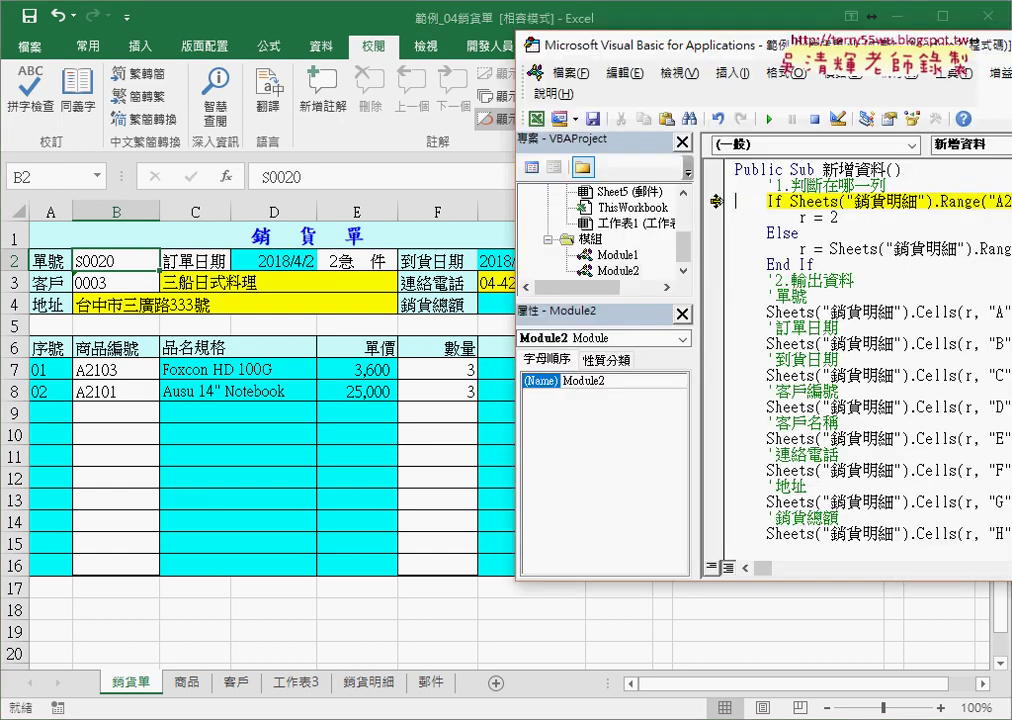
pyautogui.click(769, 118)
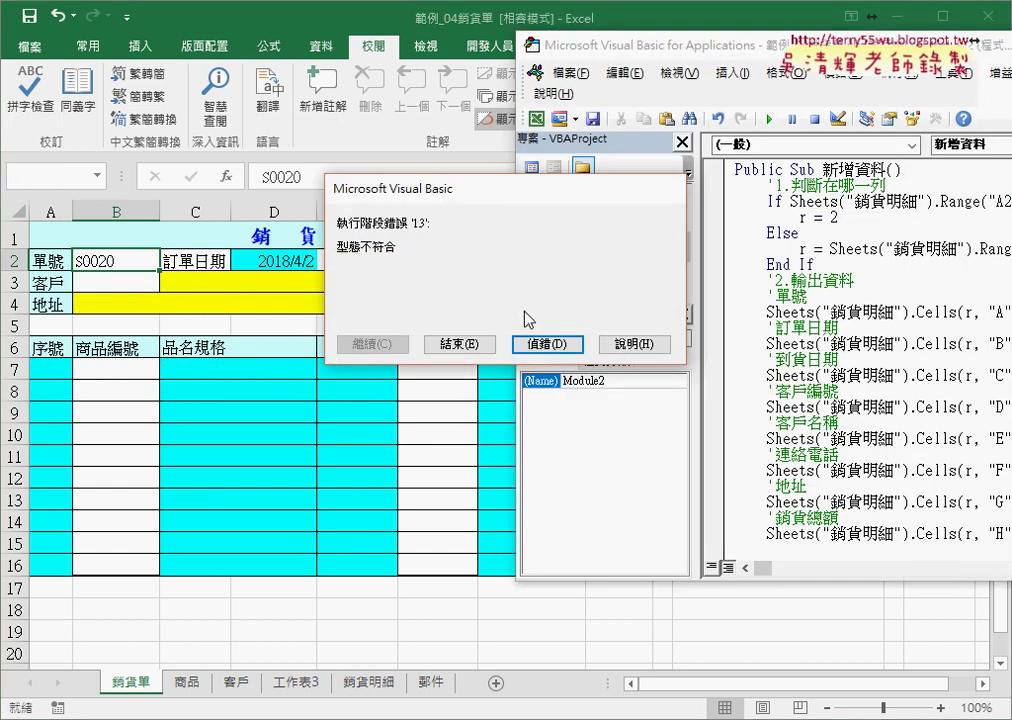
pyautogui.click(545, 344)
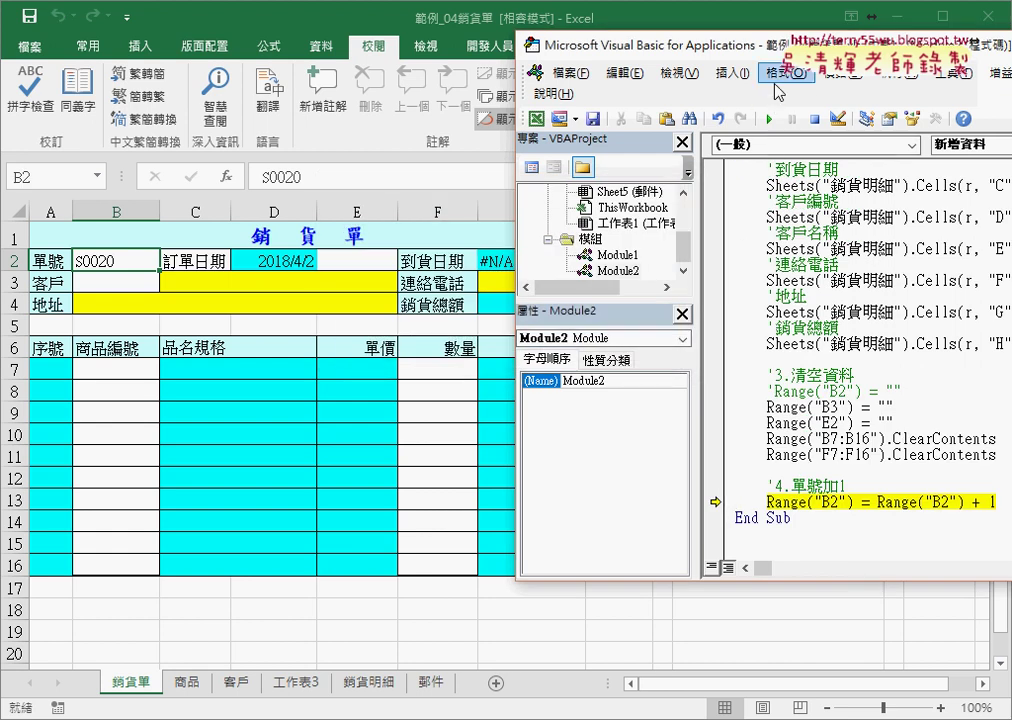
# Inspect the failing + 1 expression and mark cell B2, which still holds the text S0020.
pyautogui.moveTo(778, 52); pyautogui.dragTo(519, 52)
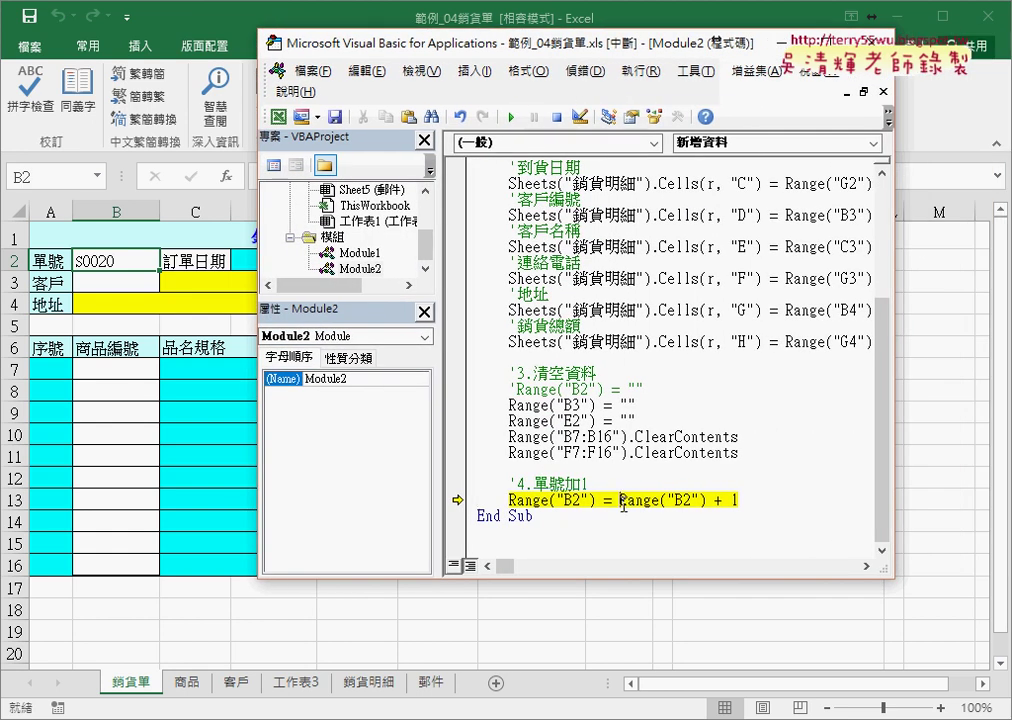
pyautogui.moveTo(704, 500)
pyautogui.moveTo(713, 500); pyautogui.dragTo(740, 500)
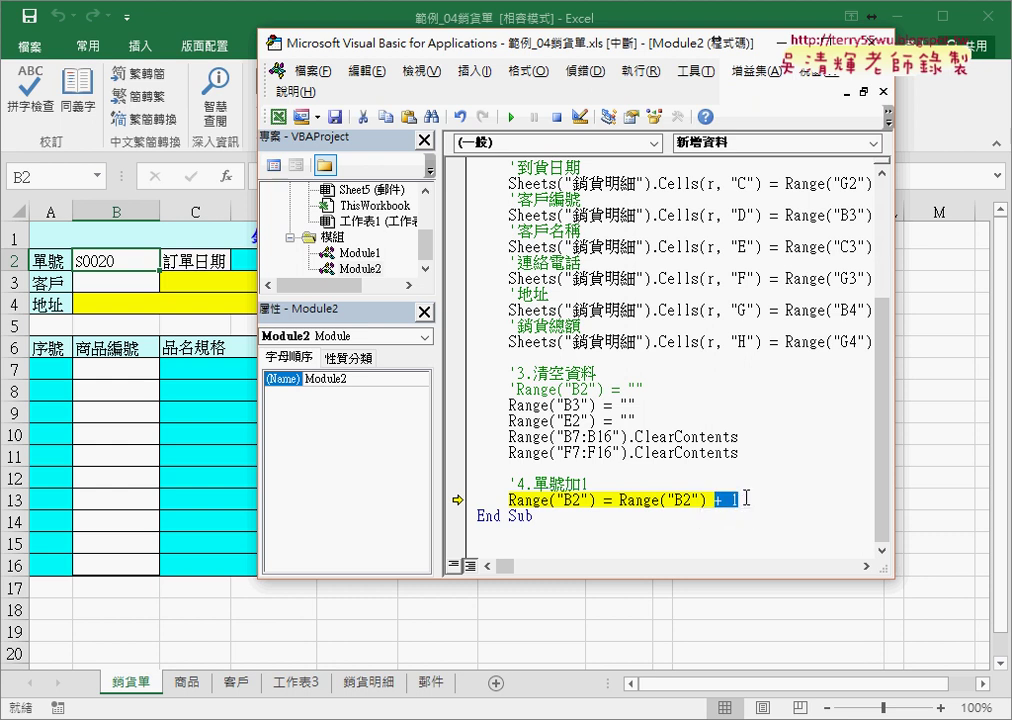
pyautogui.moveTo(646, 503)
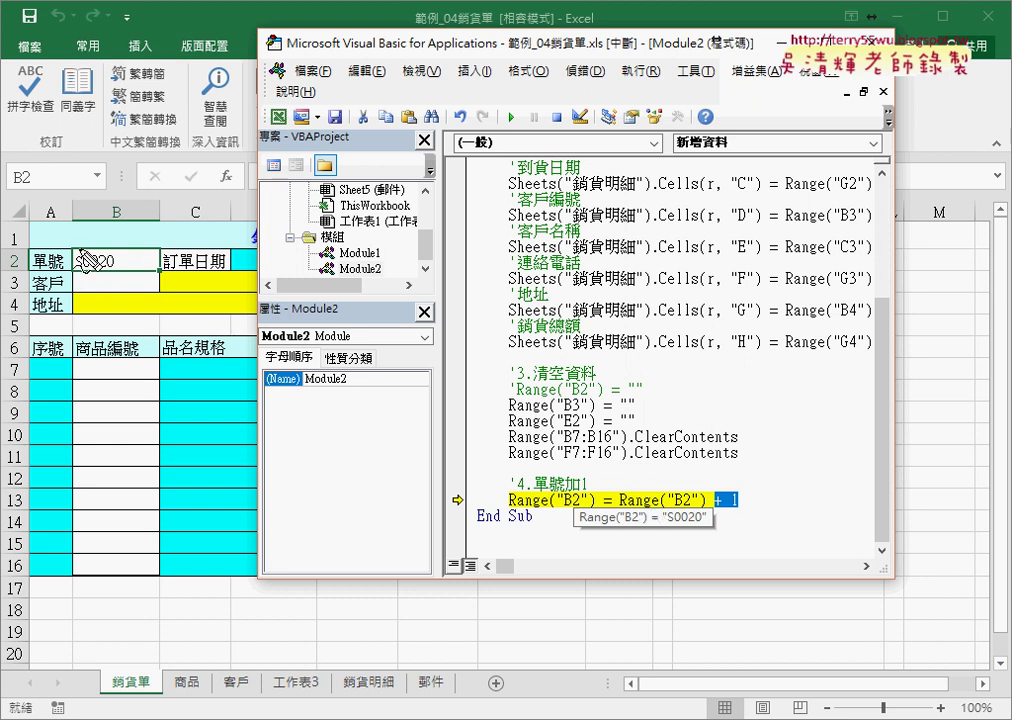
pyautogui.moveTo(81, 244)
pyautogui.mouseDown()
pyautogui.moveTo(81, 300)
pyautogui.moveTo(45, 285)
pyautogui.moveTo(125, 281)
pyautogui.mouseUp()
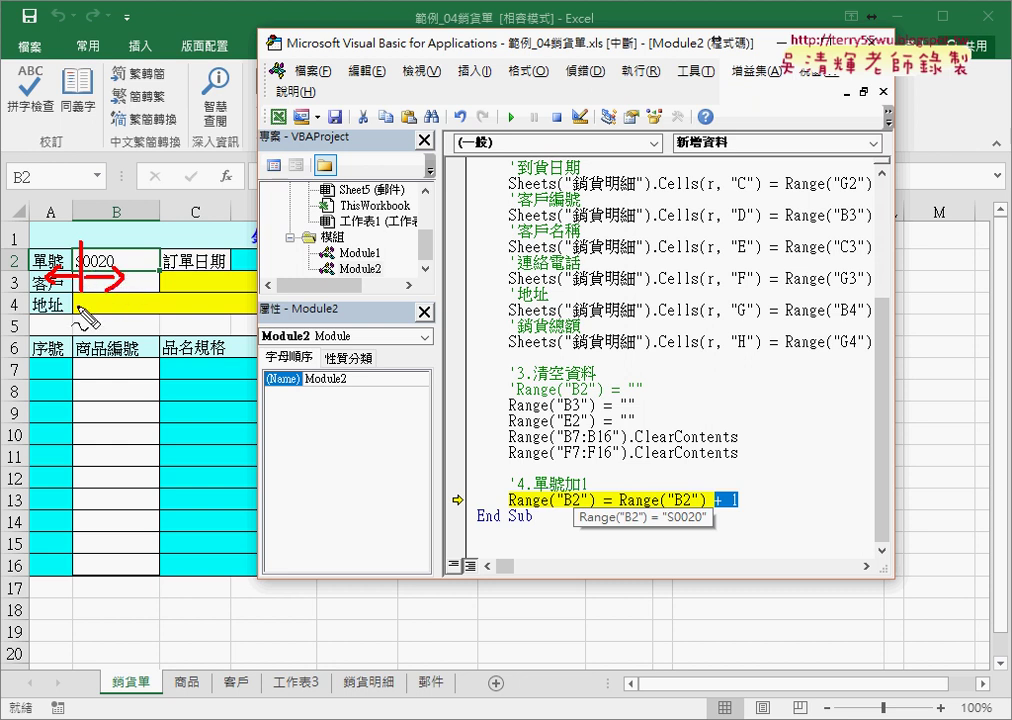
pyautogui.moveTo(108, 268); pyautogui.dragTo(113, 287)
pyautogui.moveTo(625, 518); pyautogui.dragTo(735, 516)
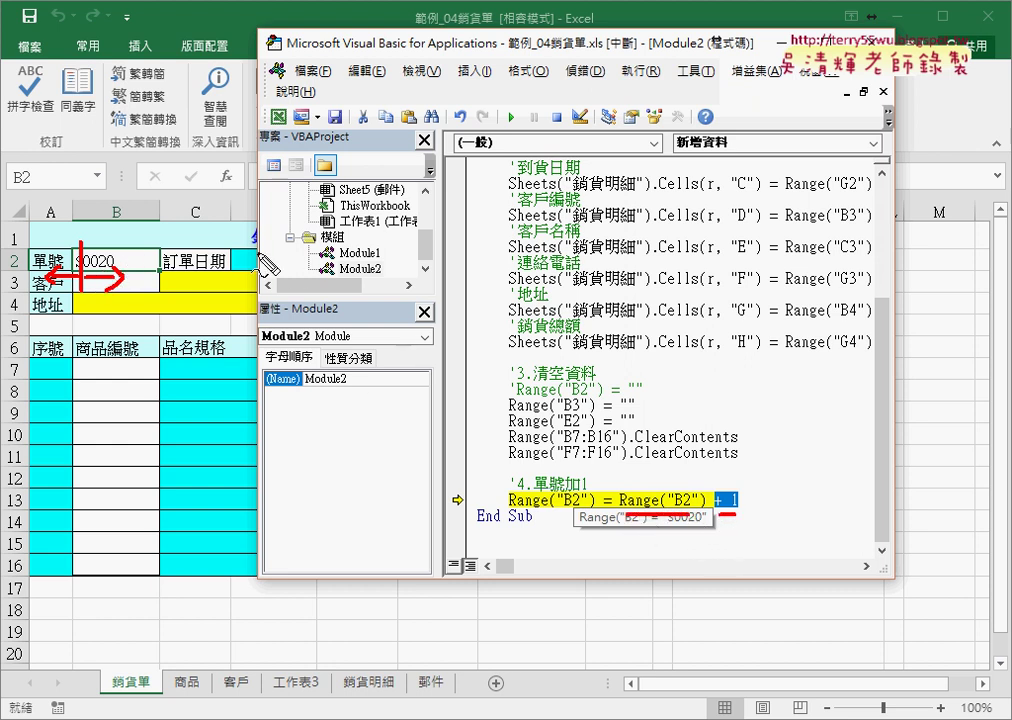